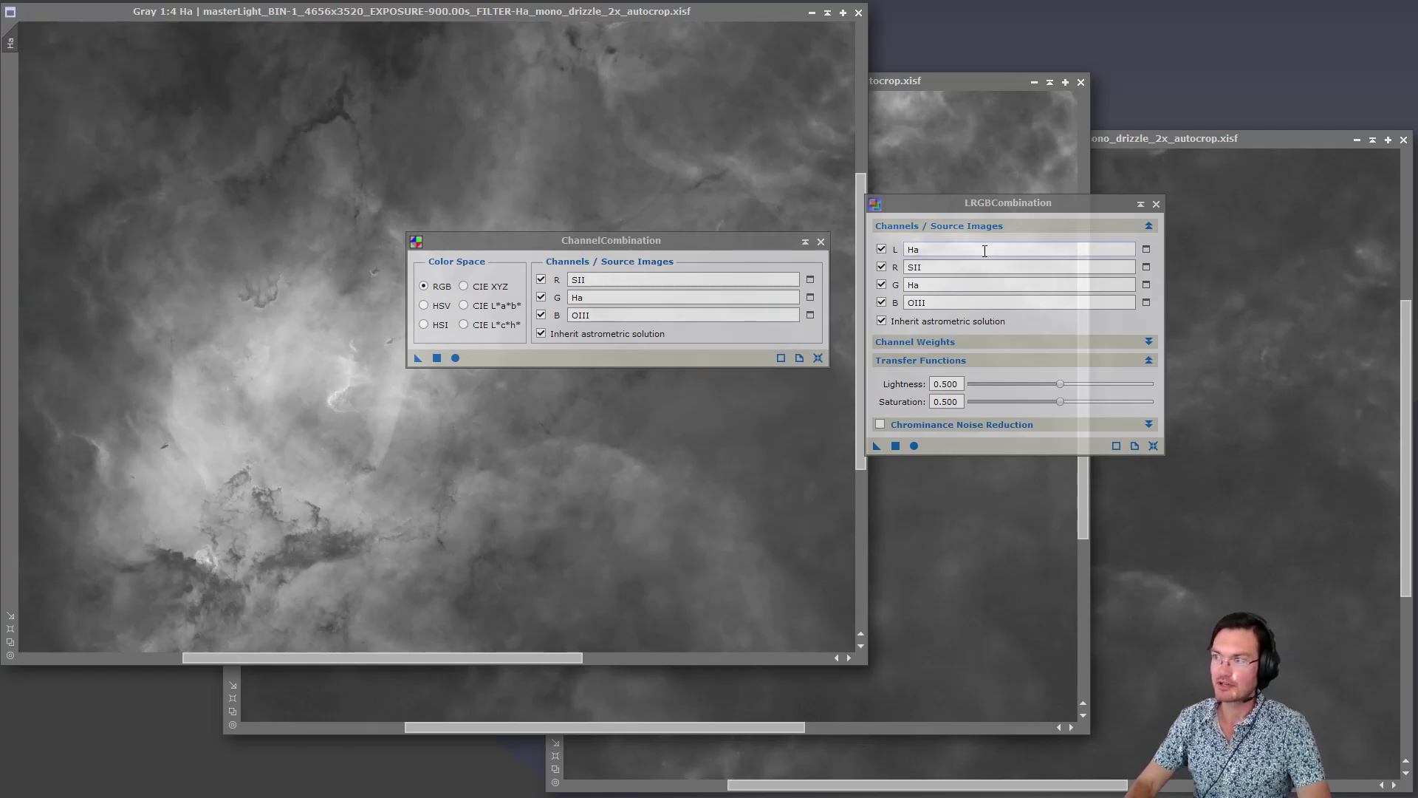
Step: Combine SII, Ha and OIII into the SHO colour image Image165, then close ChannelCombination
click(671, 241)
drag(672, 241, 651, 203)
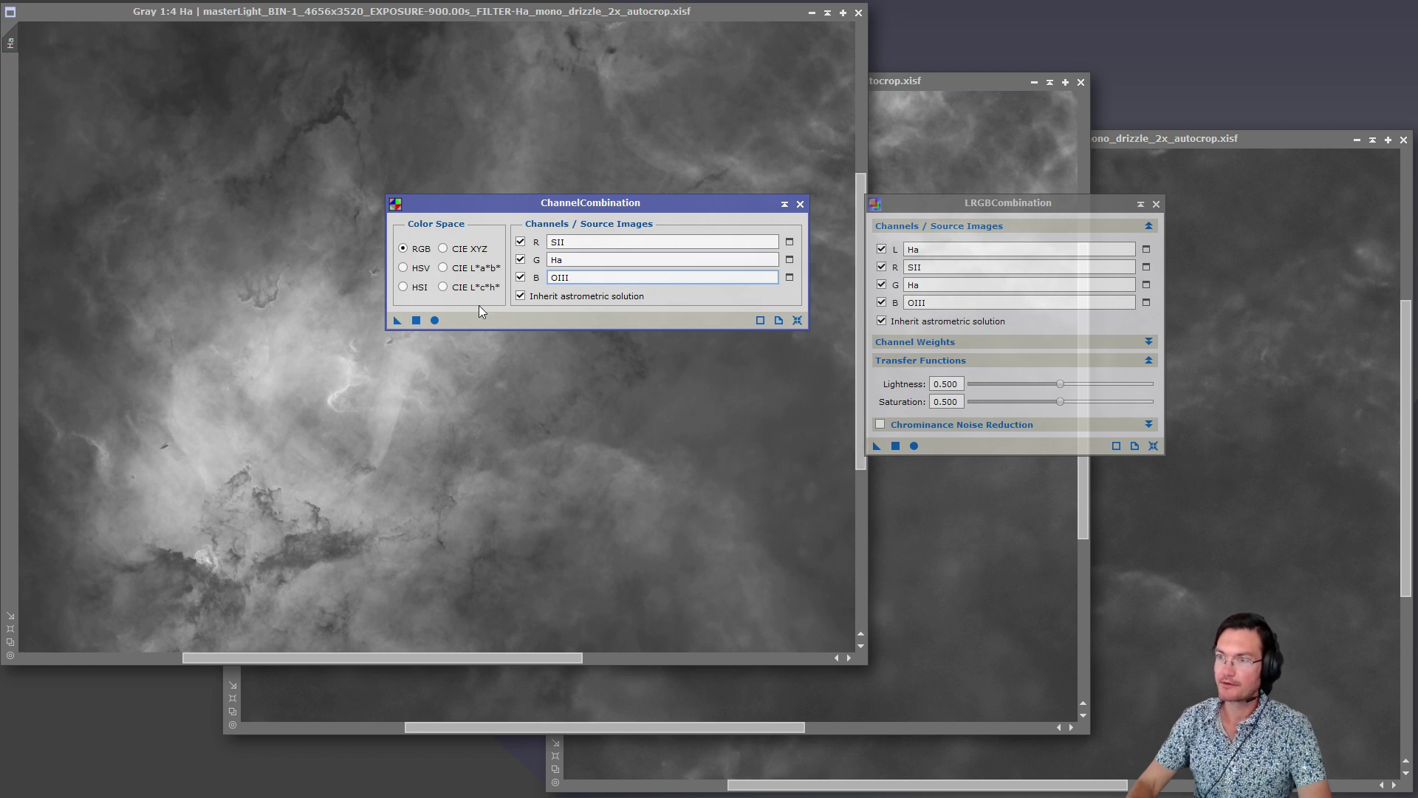
click(434, 320)
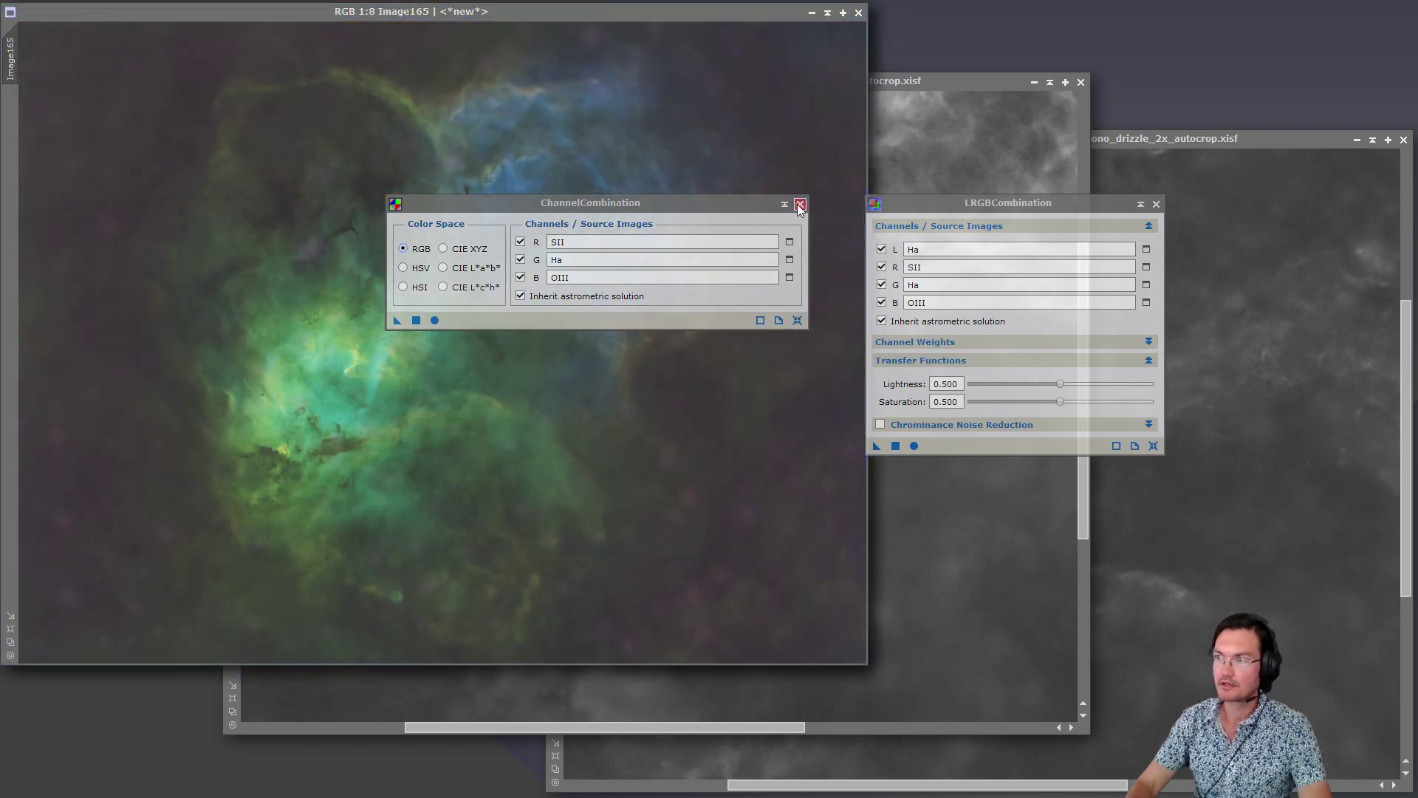
click(800, 204)
drag(973, 201, 1191, 90)
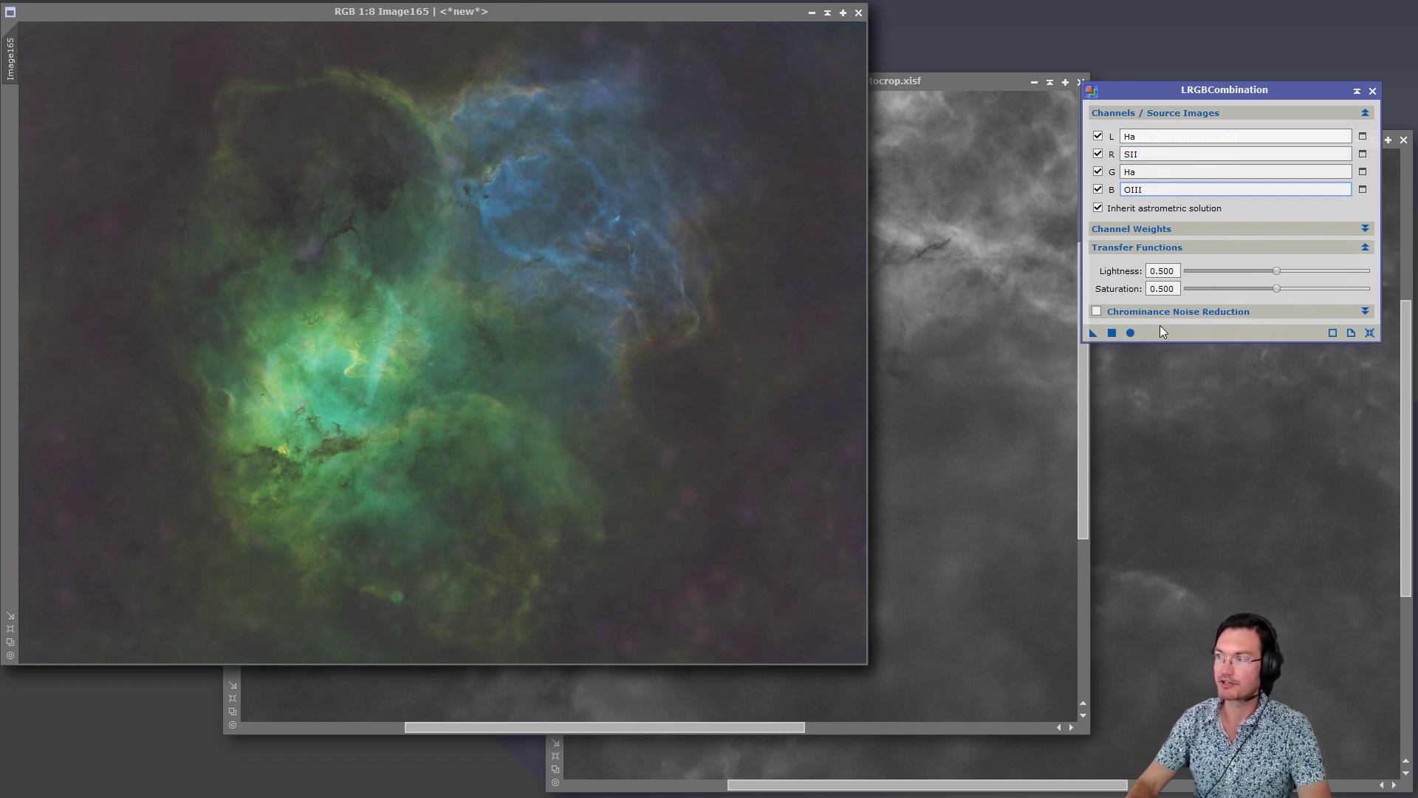
Step: Create the Ha-luminance LRGB image Image166 and place it over Image165
click(1130, 332)
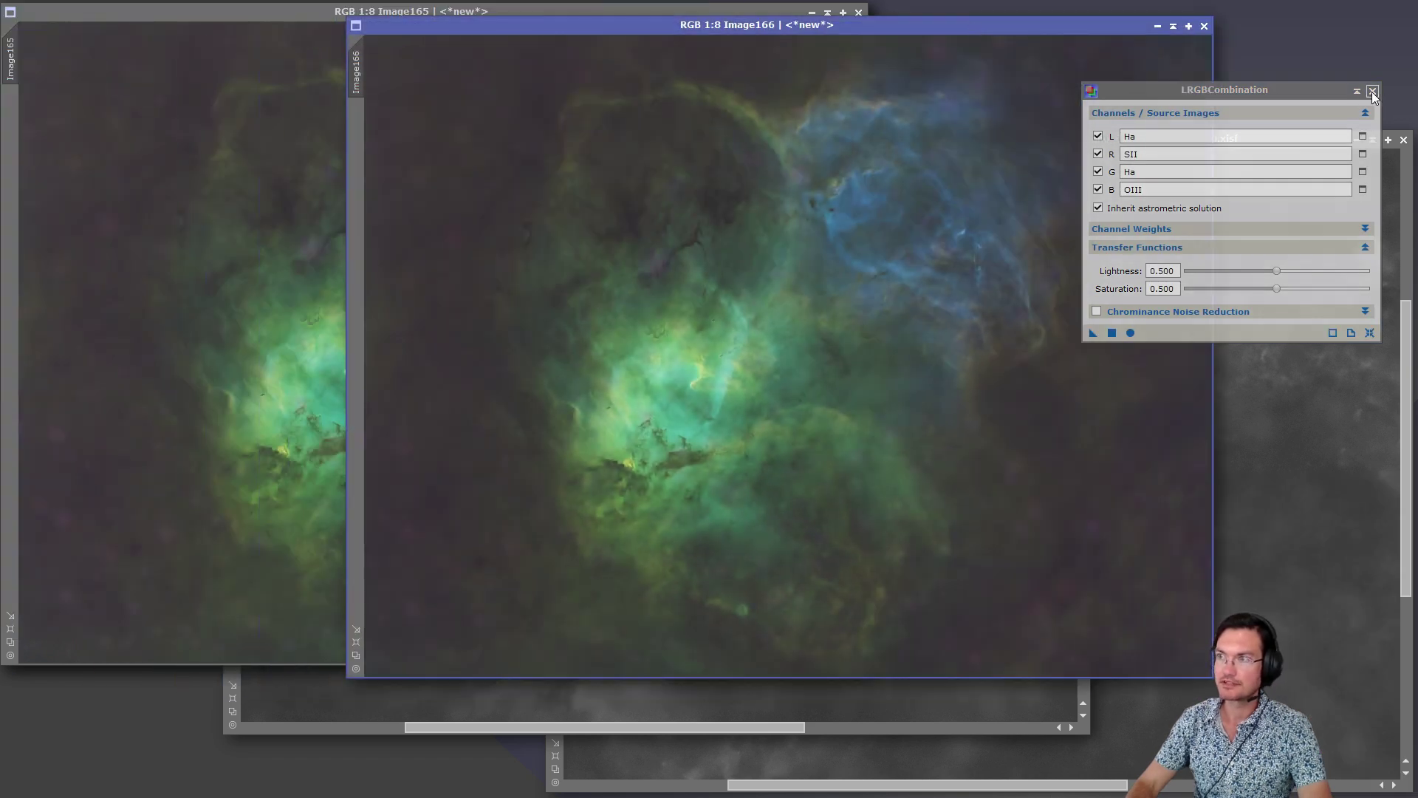
drag(1288, 94, 1325, 46)
drag(710, 27, 359, 11)
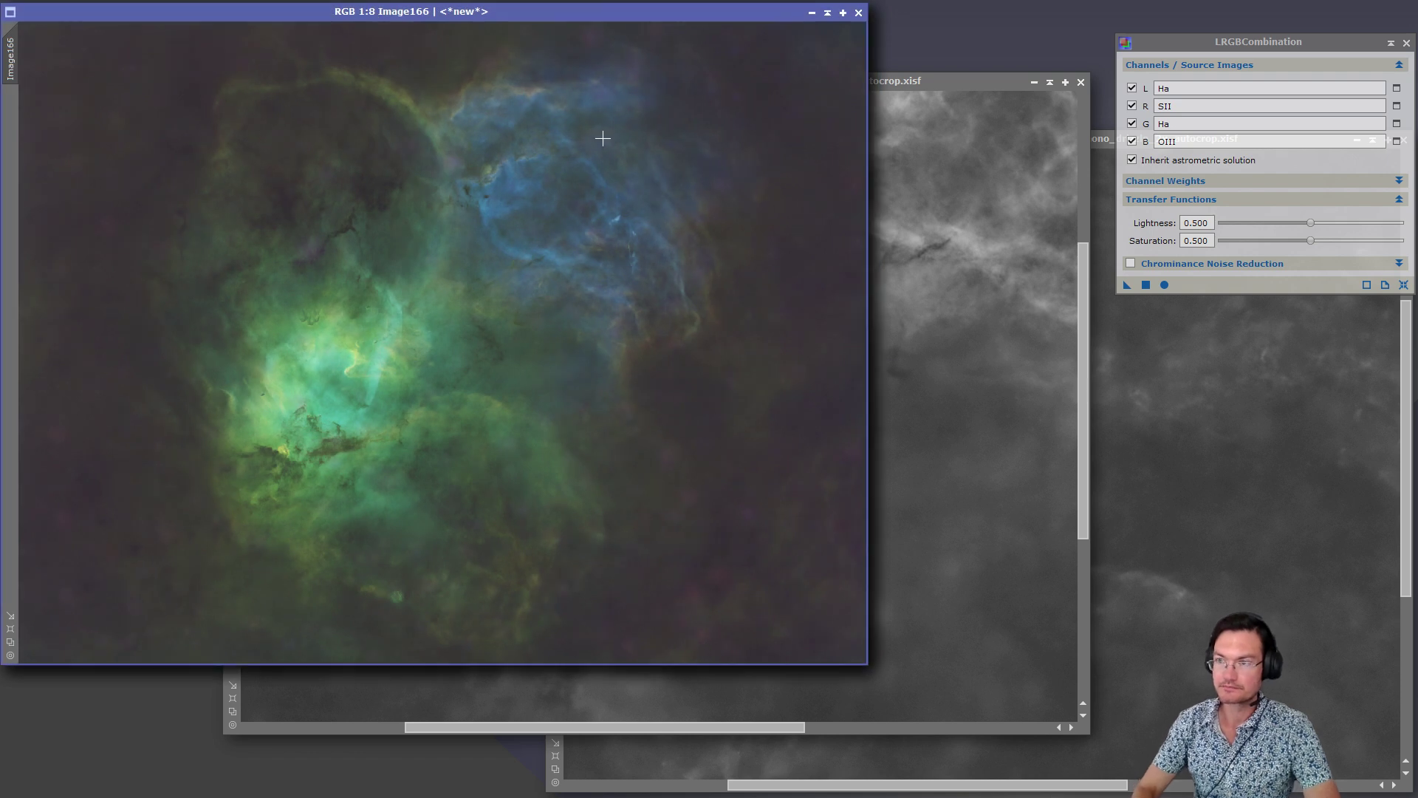
Step: Toggle between Image166 and the plain SHO Image165 to compare them
key(ctrl+Tab)
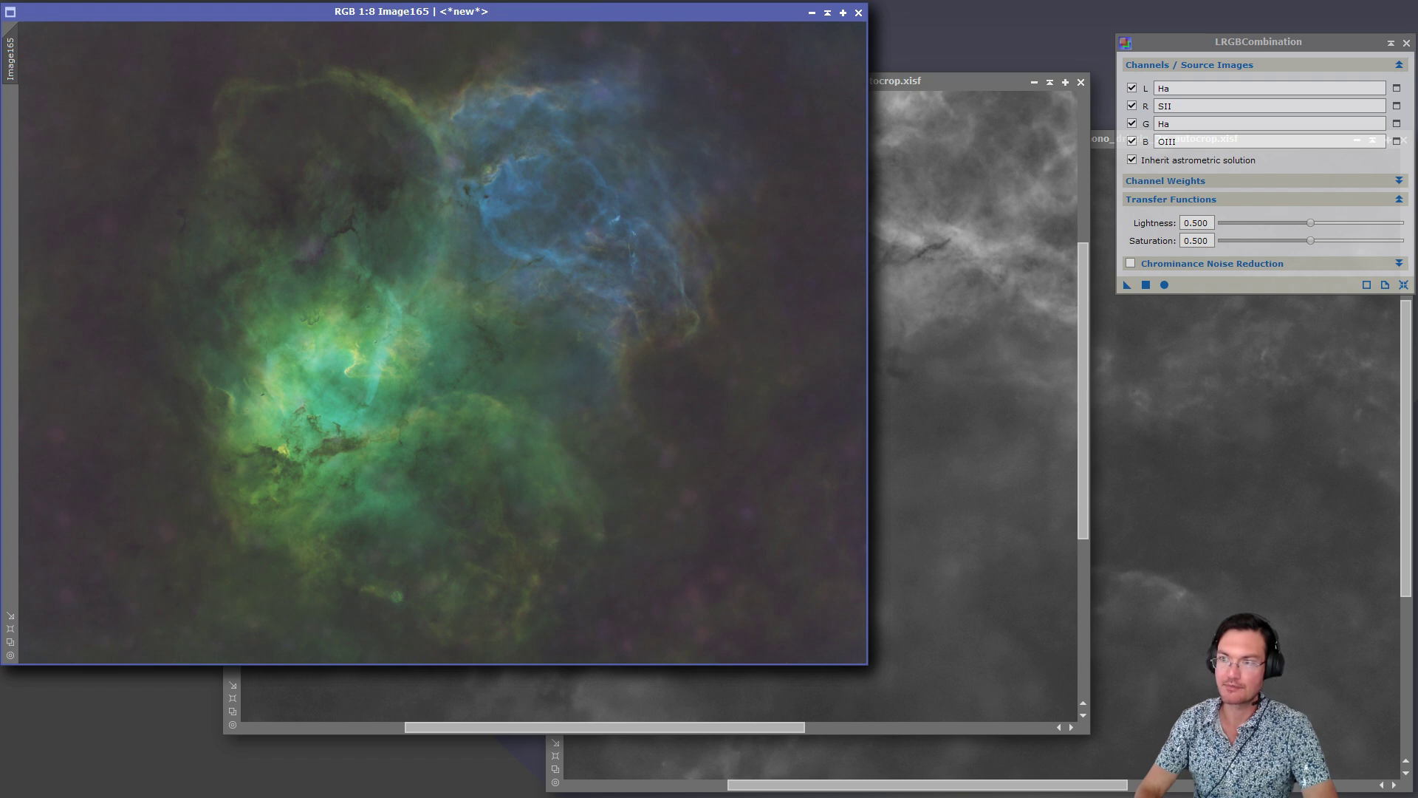
key(ctrl+Tab)
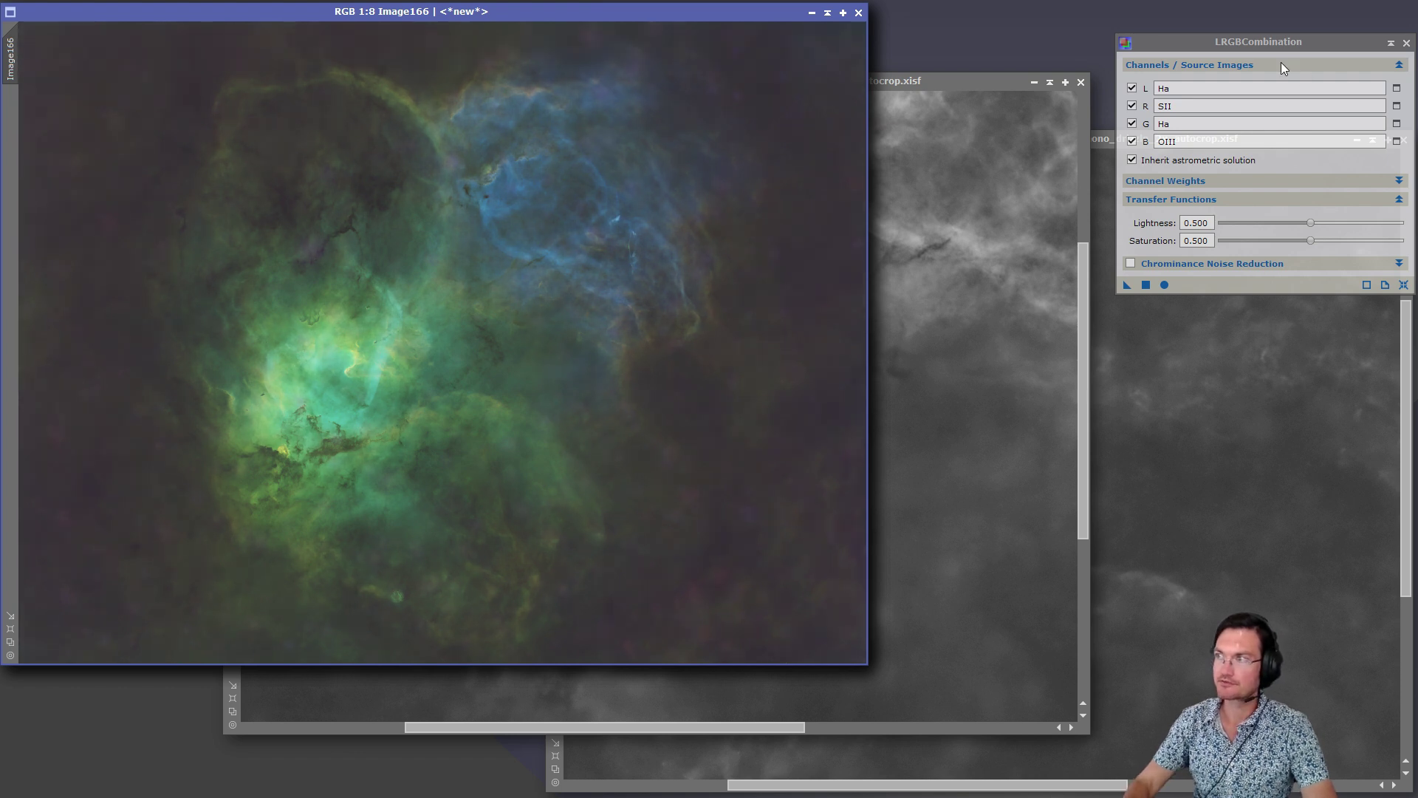
drag(1258, 43, 1037, 32)
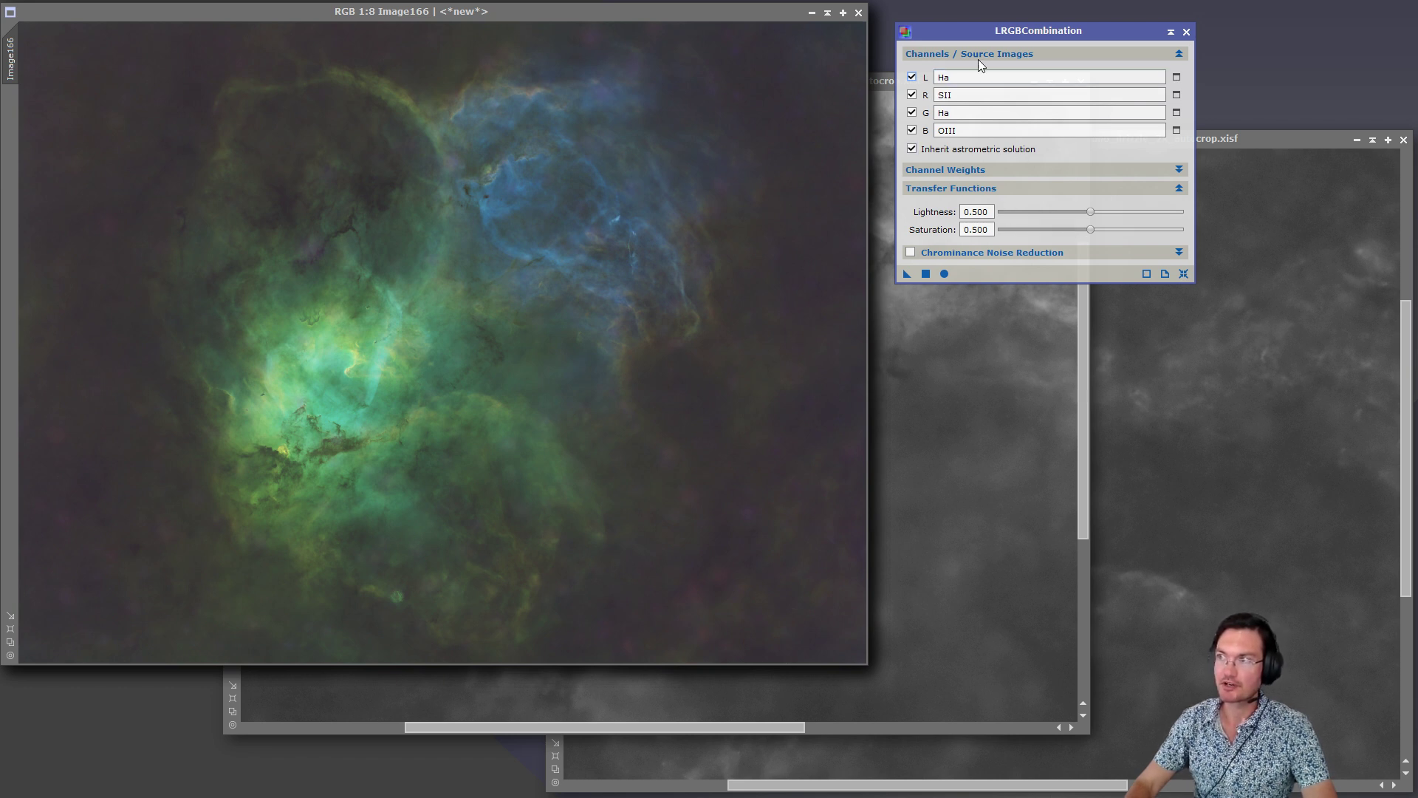
drag(985, 30, 1000, 62)
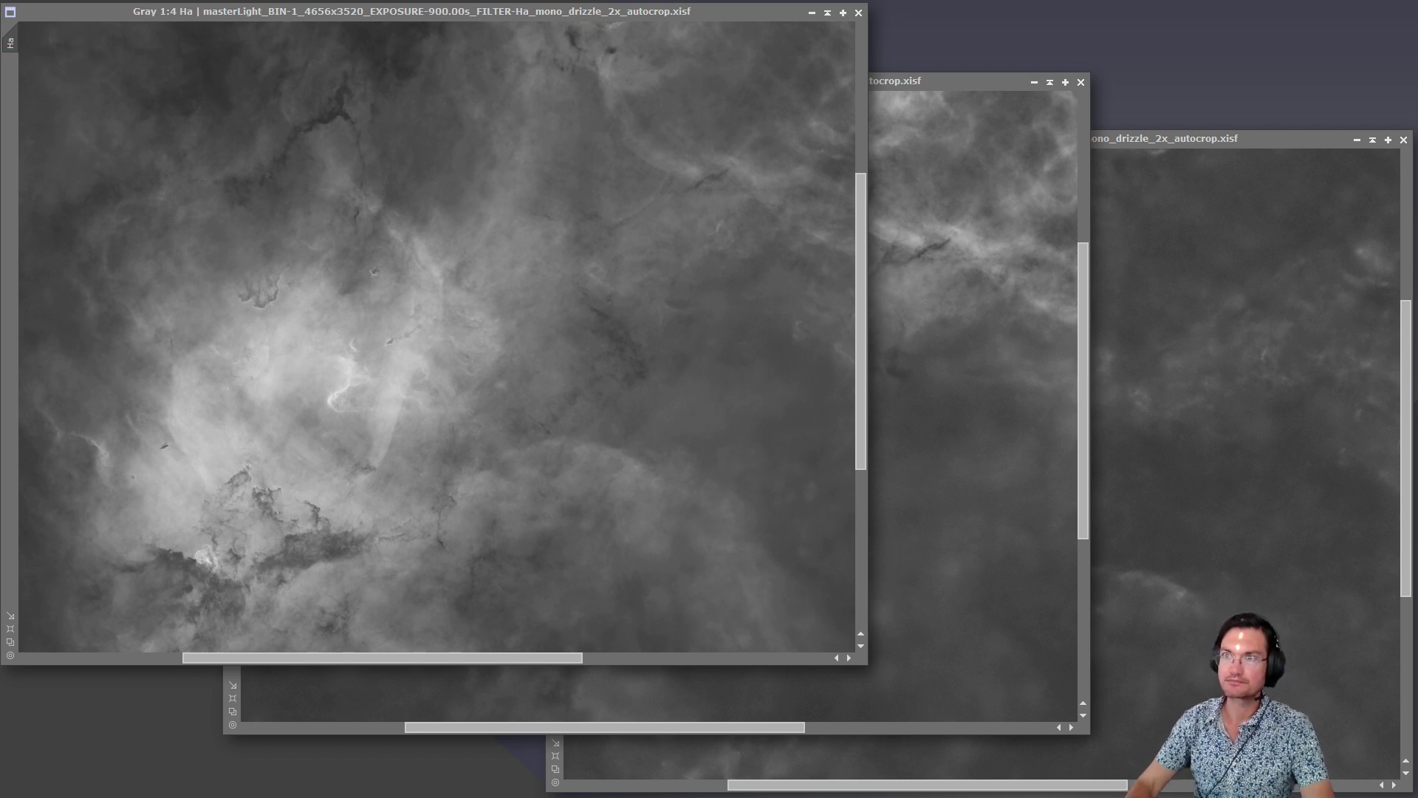
Step: Launch the ForaxxPaletteUtility script from Script > Utilities
click(166, 0)
mouse_move(247, 121)
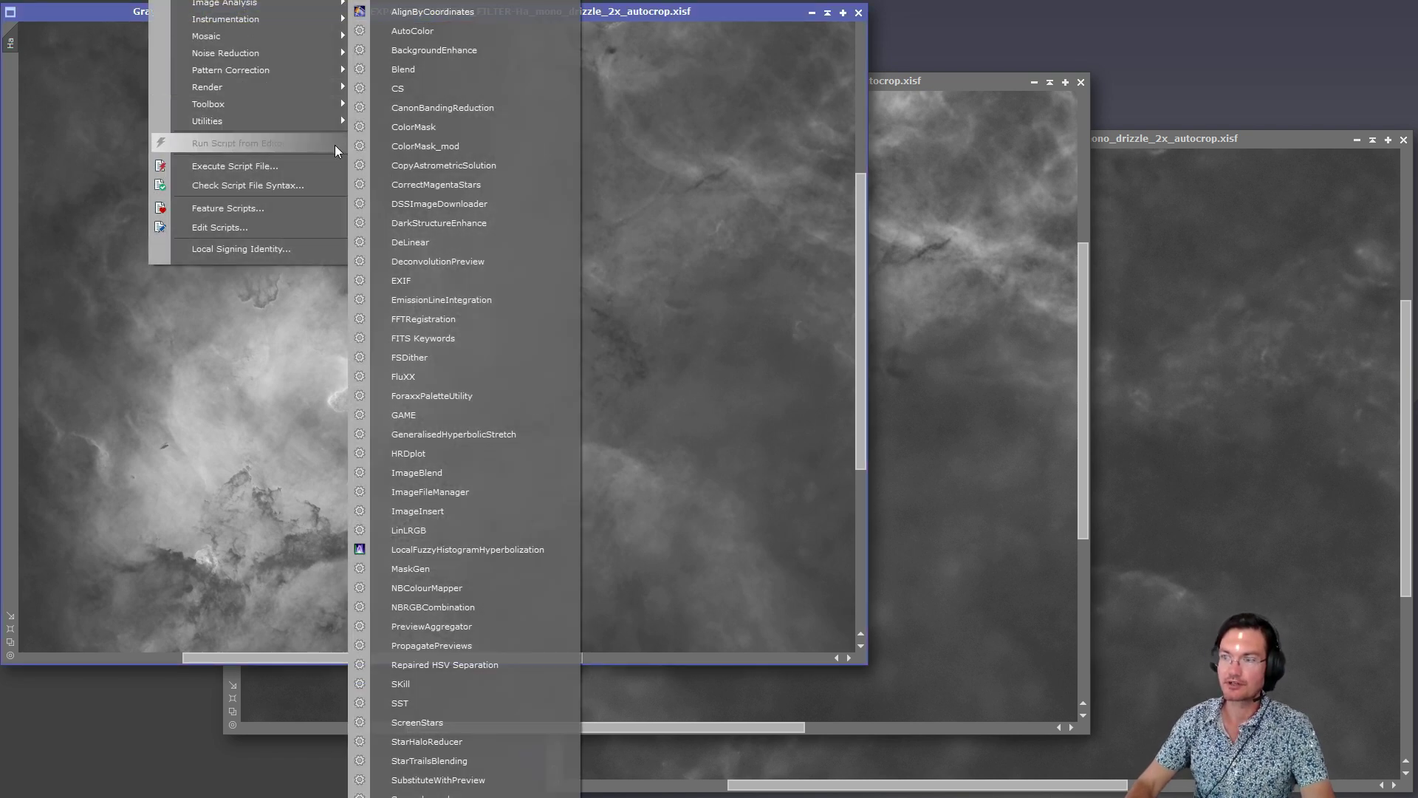
click(487, 396)
drag(578, 133, 1054, 33)
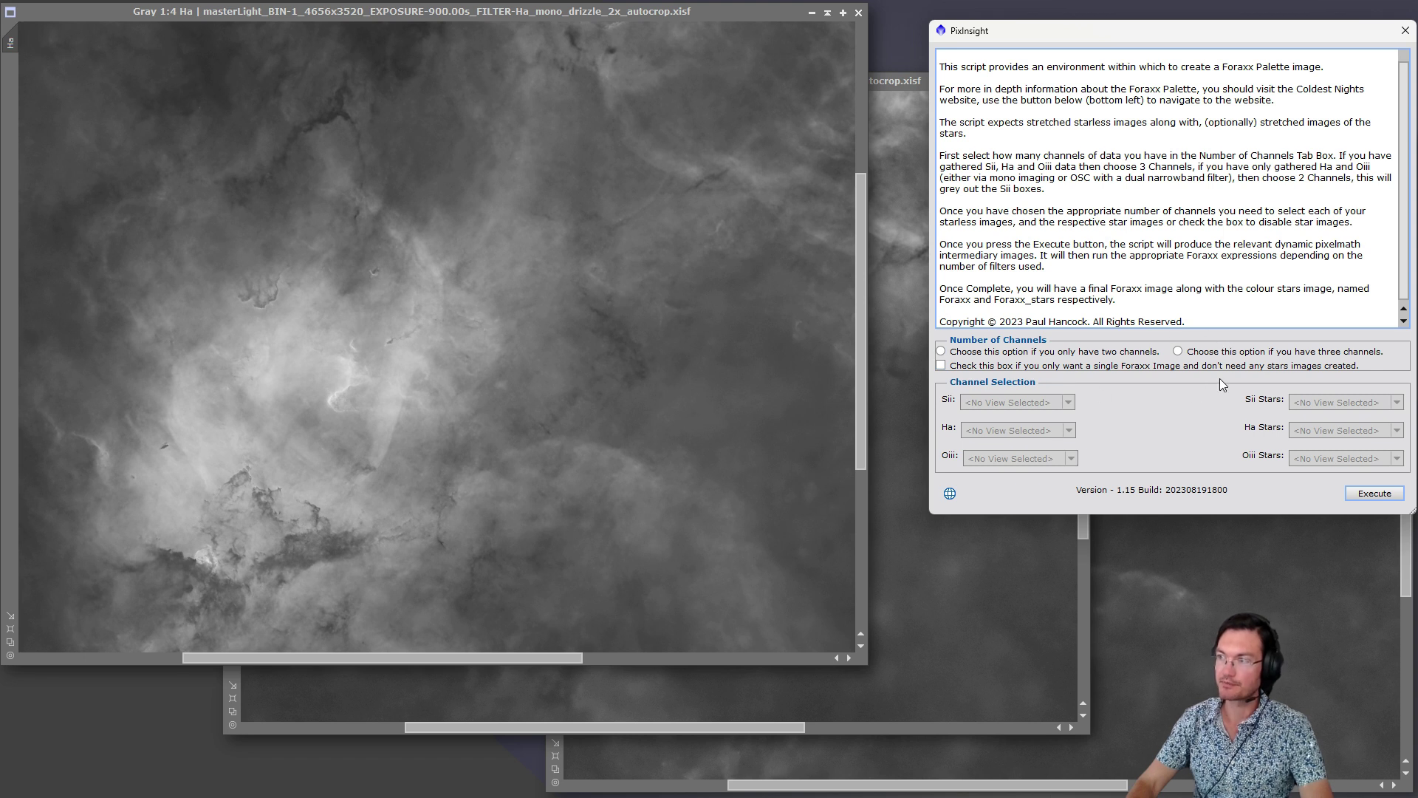
Step: Set the Foraxx utility to two channels, with Ha as Ha and OIII as Oiii
click(1024, 353)
click(1028, 429)
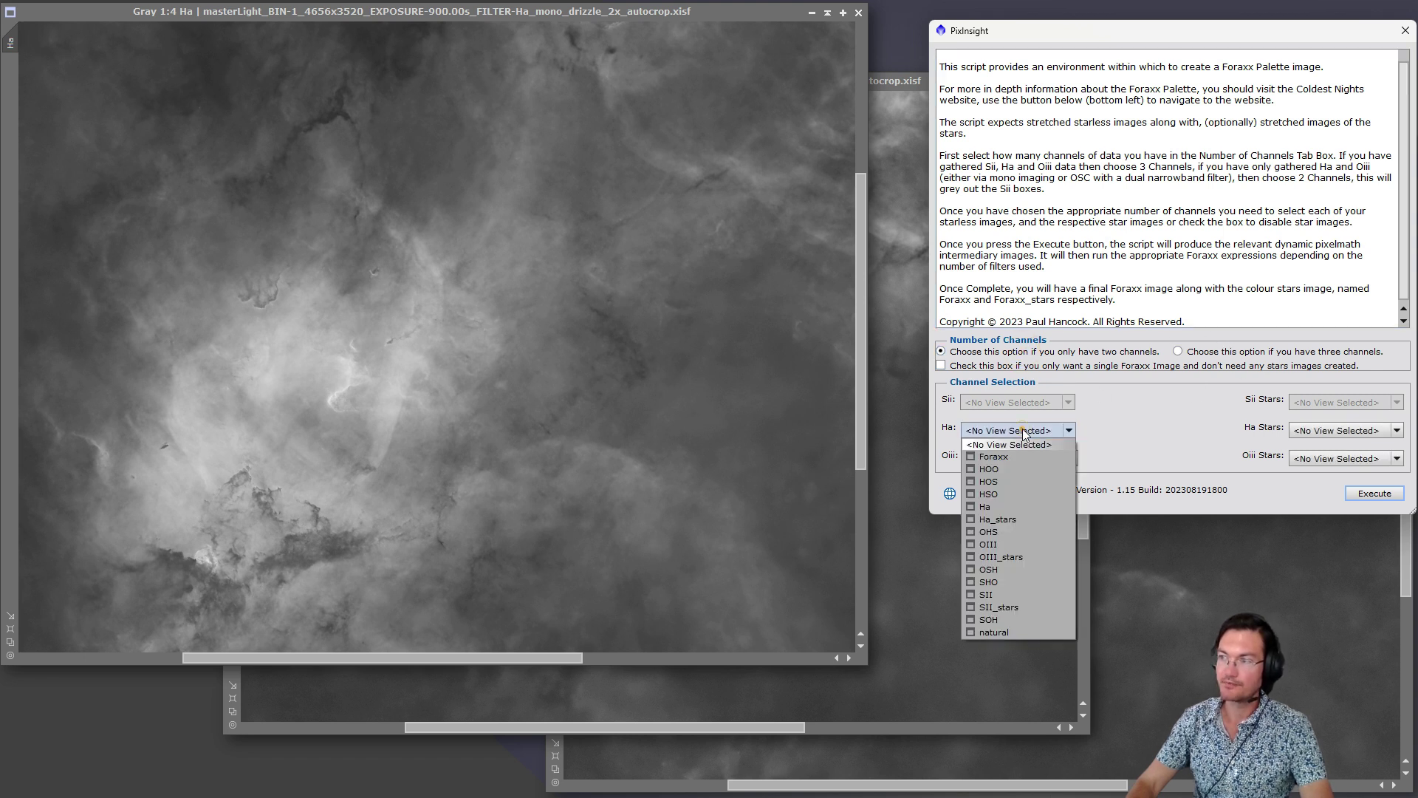
click(1000, 502)
click(1011, 459)
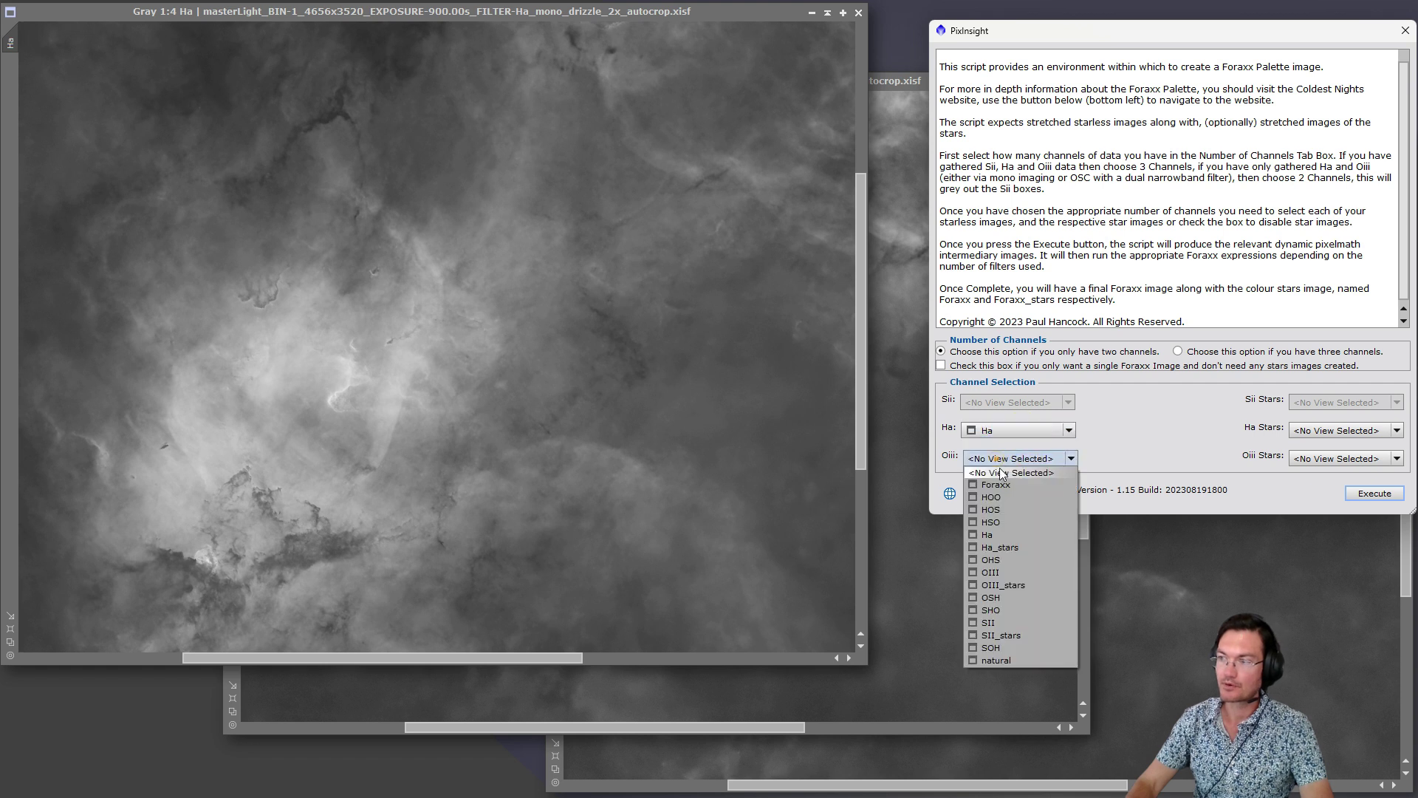
click(1013, 570)
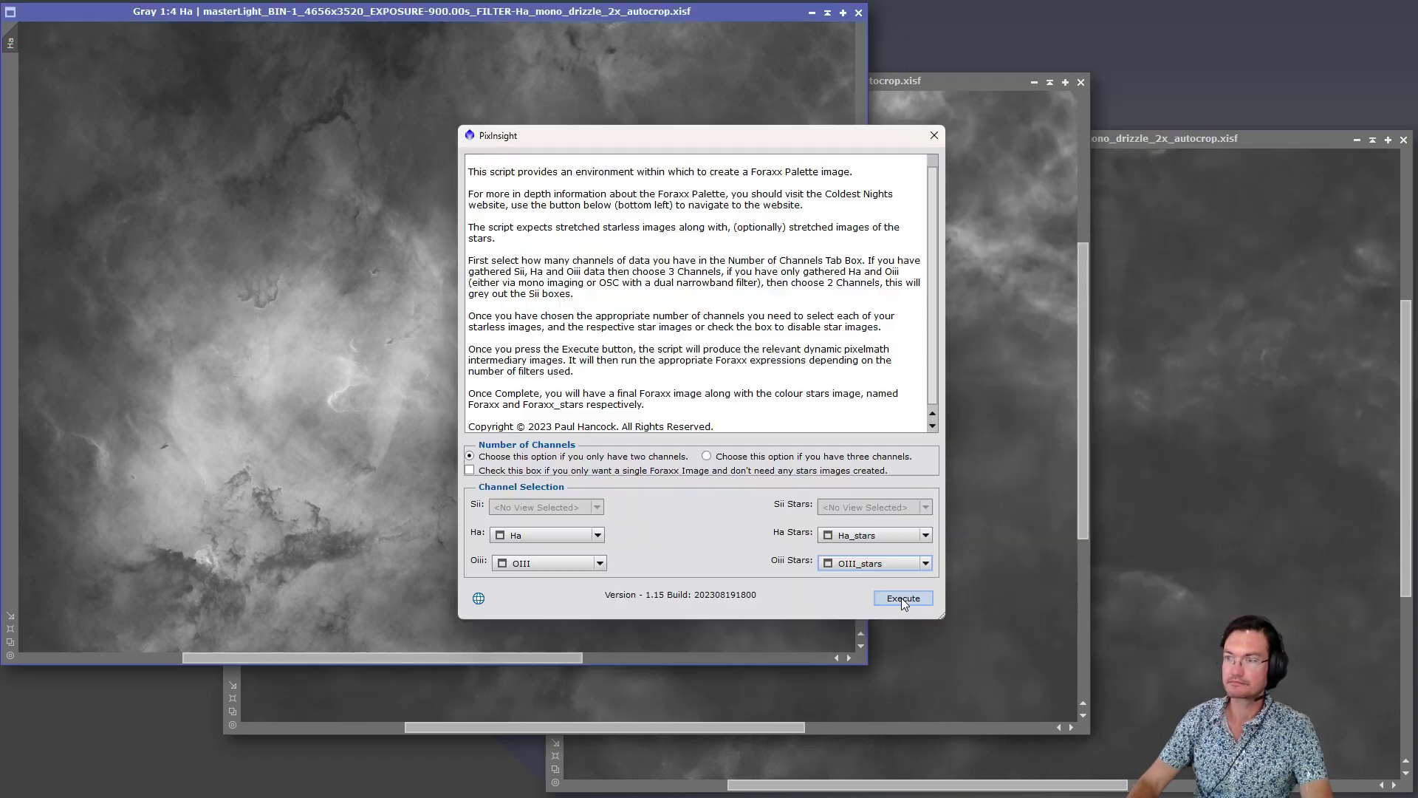
Step: Generate the Foraxx01 palette image and zoom into it
click(901, 596)
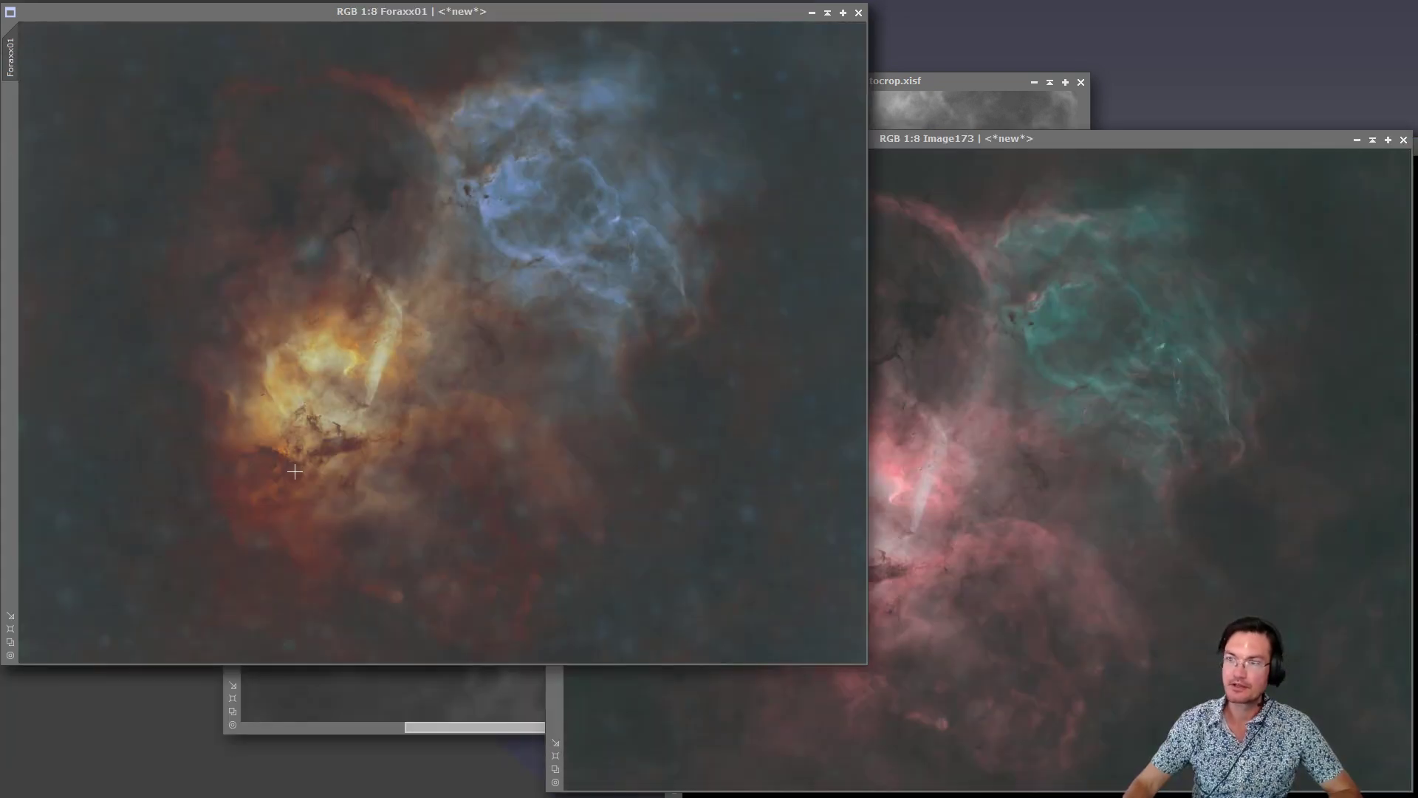
scroll(291, 318, up, 2)
scroll(295, 318, up, 1)
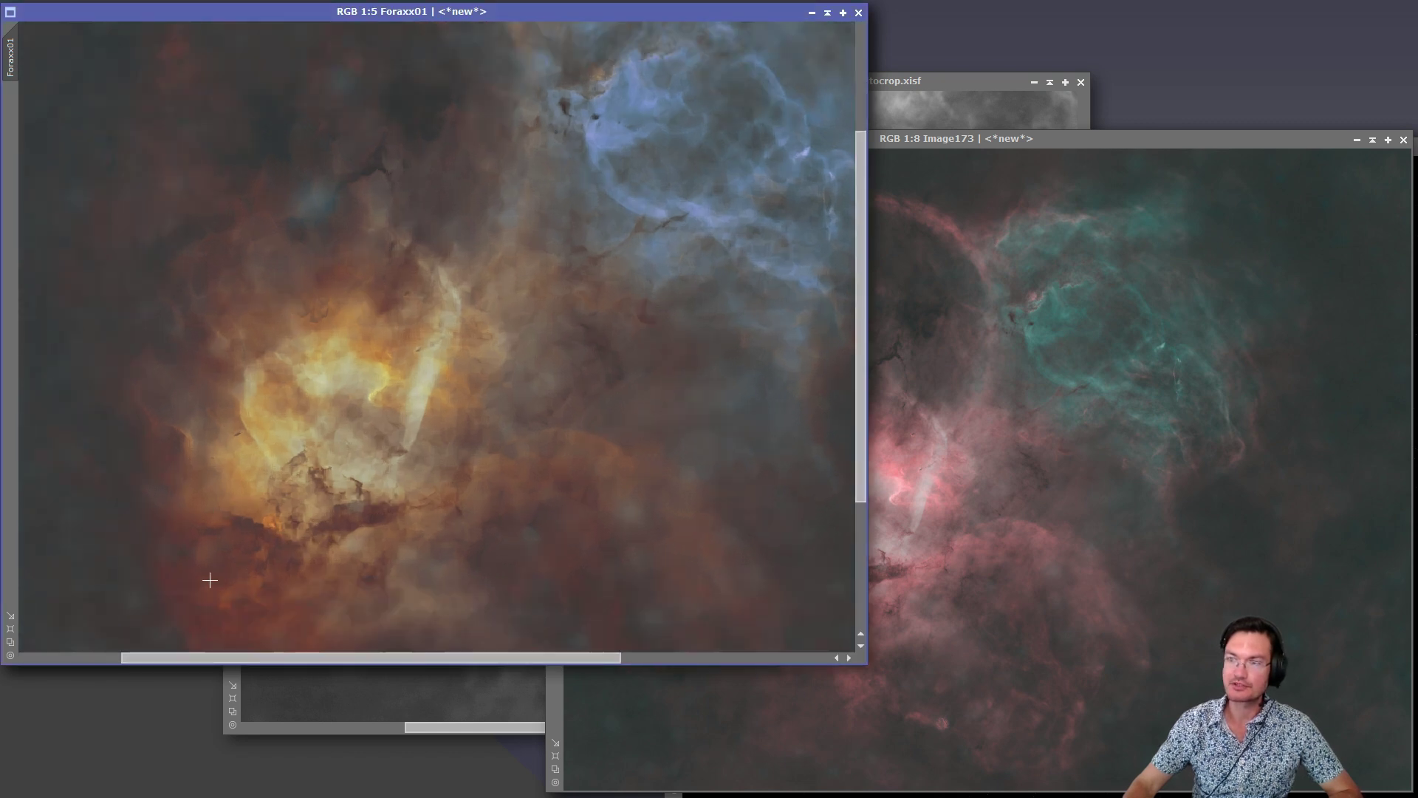
Step: Zoom into the red-teal Image173 for comparison, then bring Foraxx01 back in front
click(1117, 375)
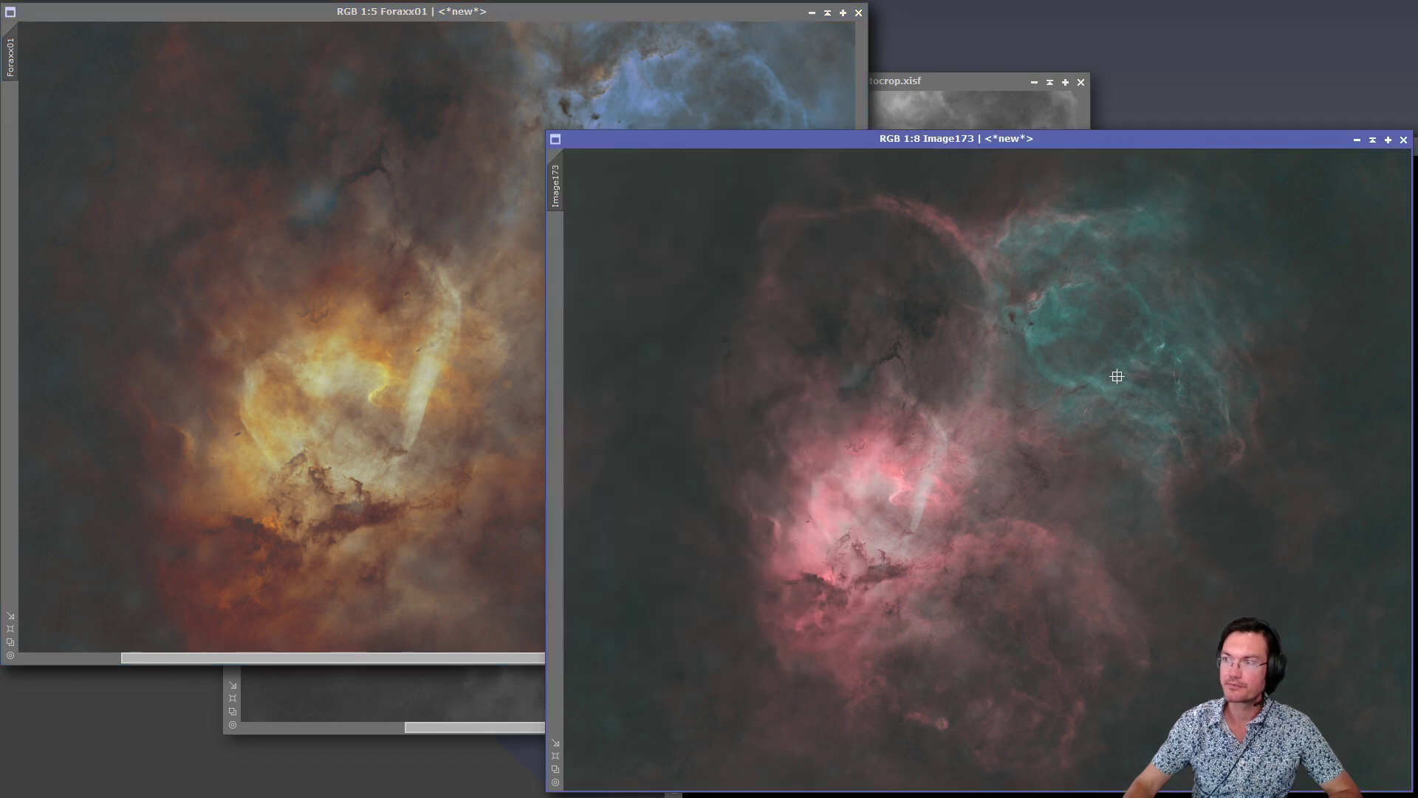
scroll(1075, 429, up, 1)
scroll(963, 421, up, 1)
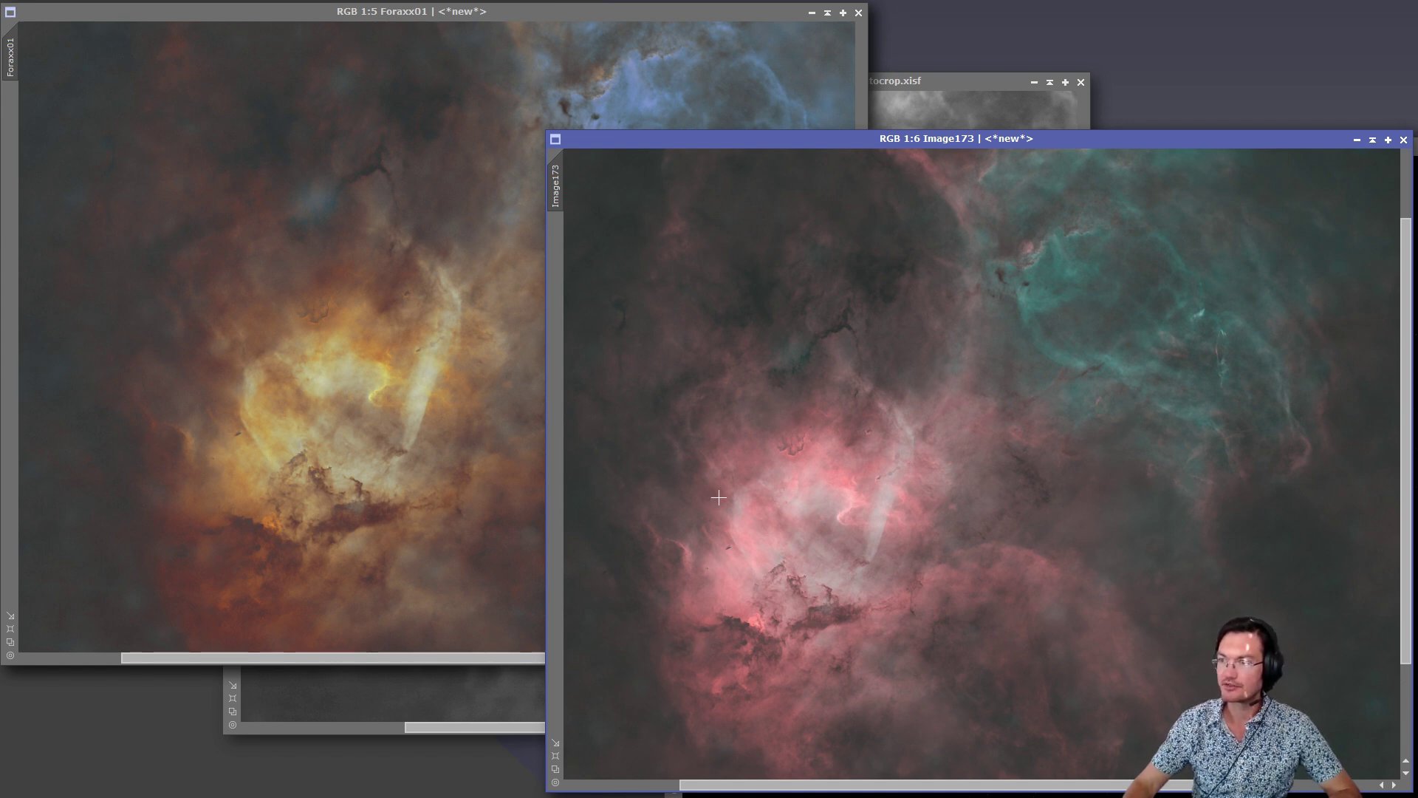
click(339, 344)
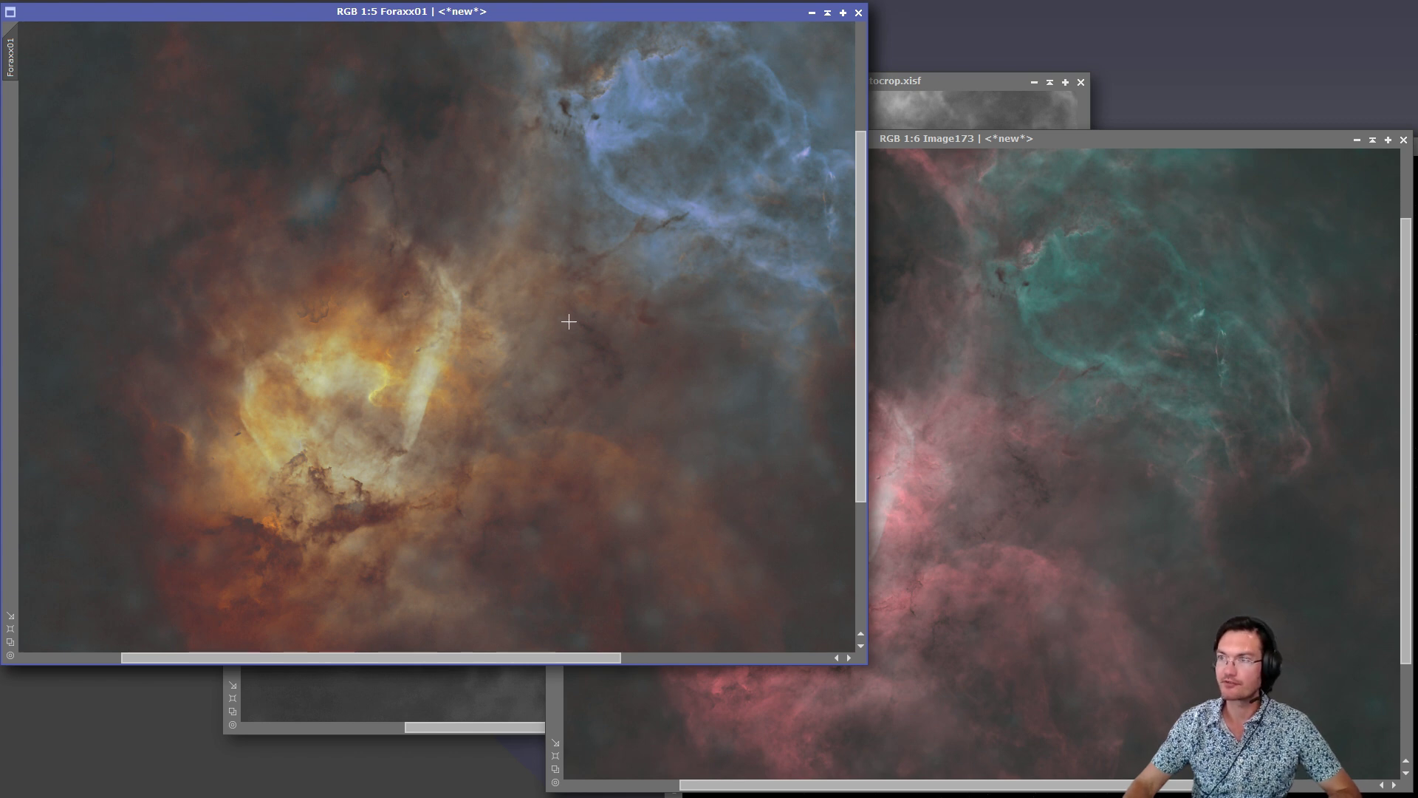
Step: View the Foraxx01_stars1 star image maximised
click(34, 1)
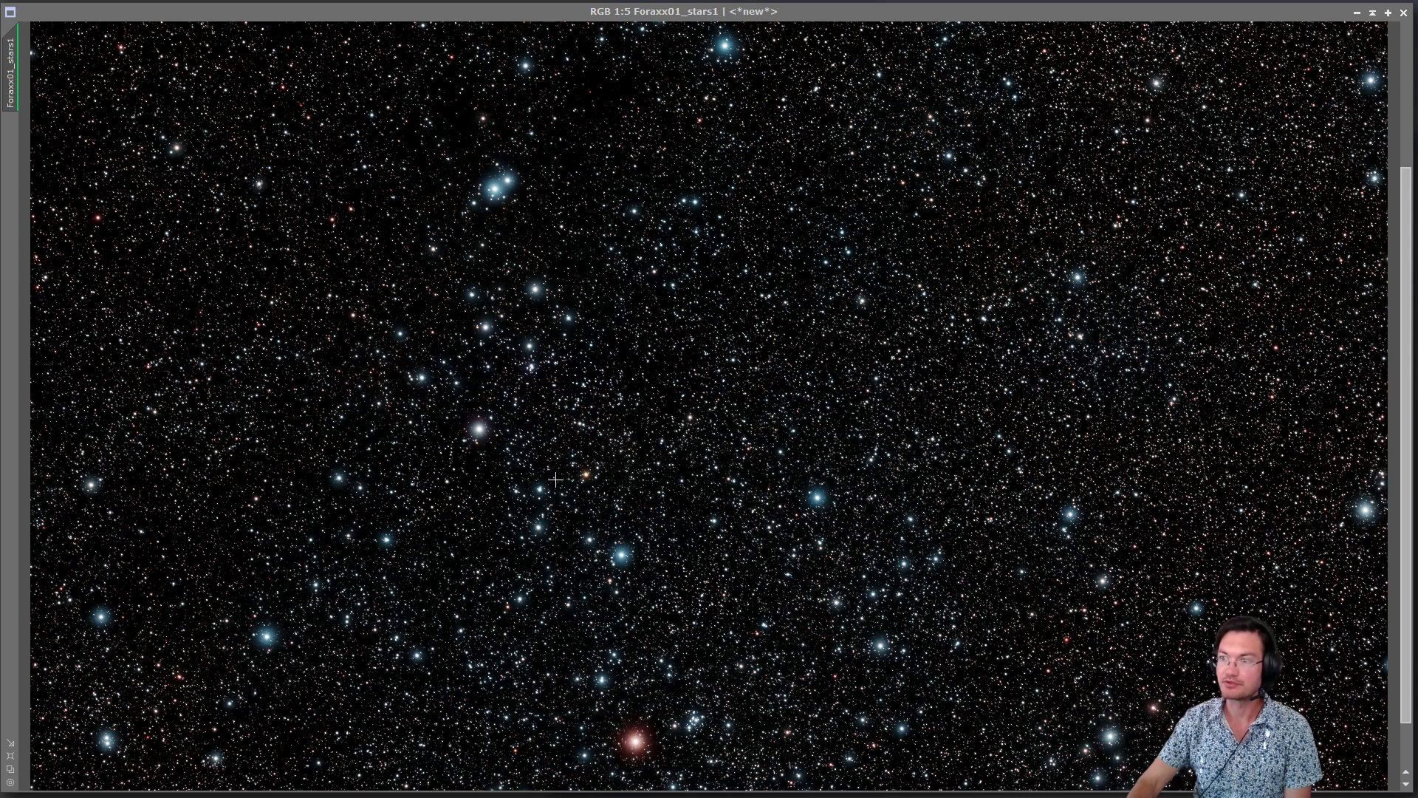
Step: Zoom the Foraxx01_stars1 view in to 1:1 and 2:1 to inspect the stars
scroll(589, 509, up, 4)
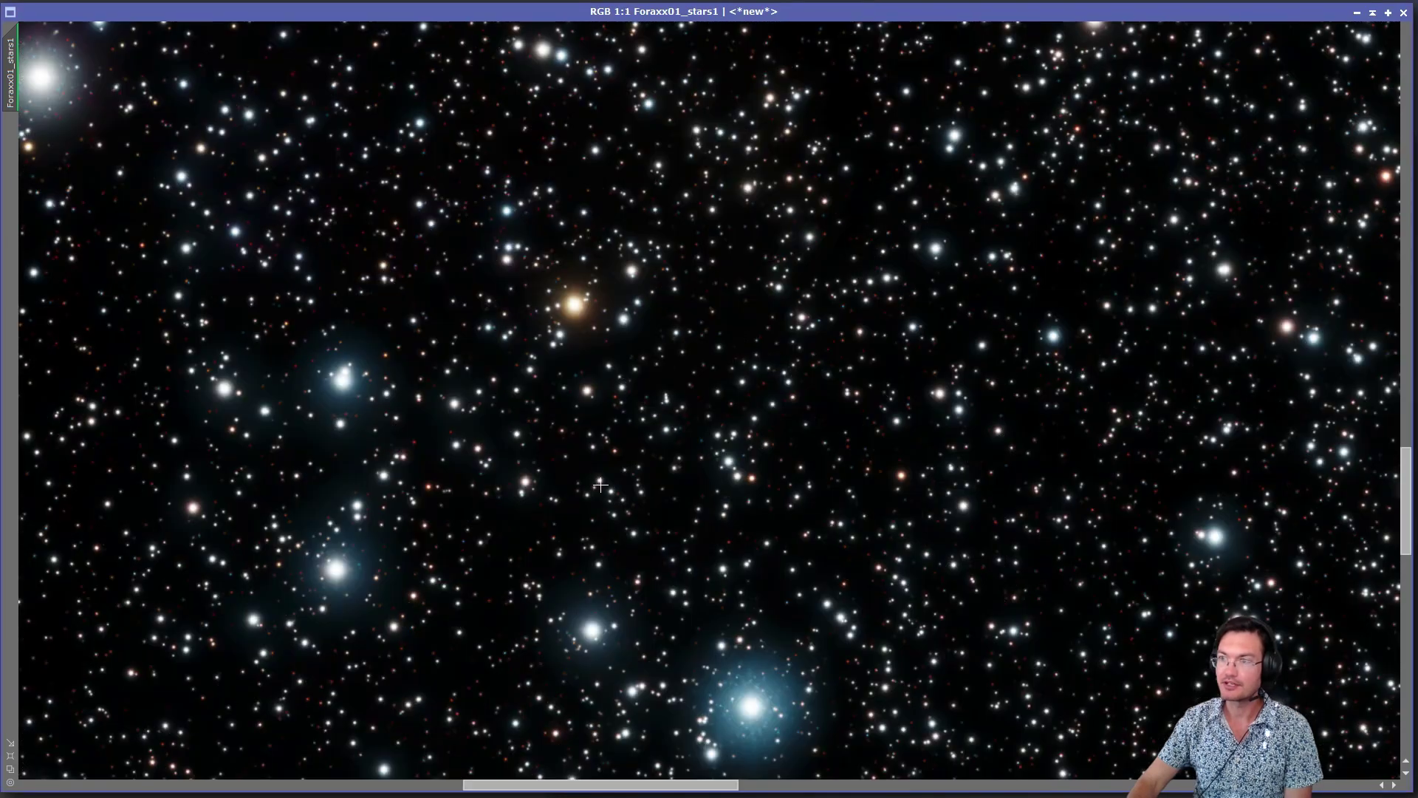
scroll(594, 488, up, 1)
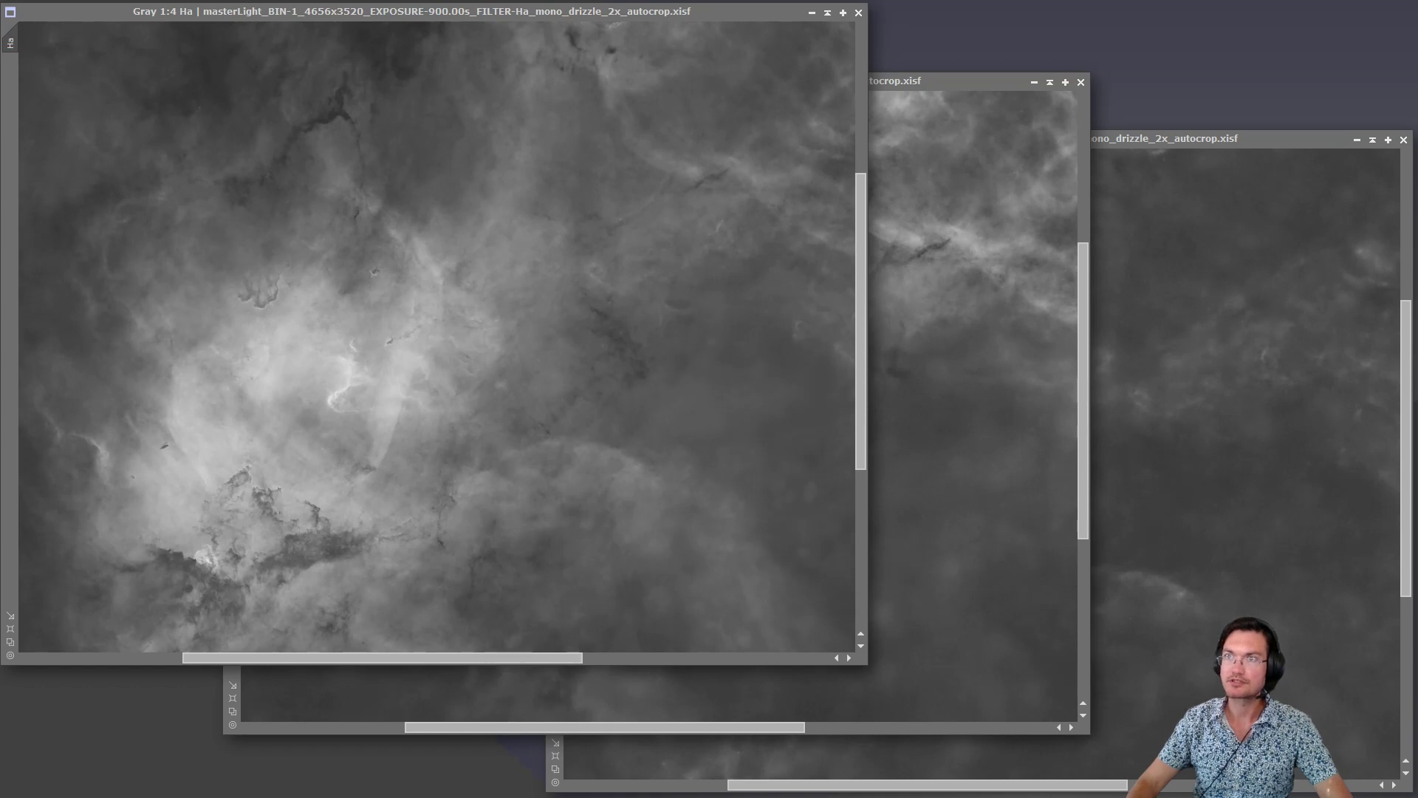
Step: Launch the NBColourMapper script and reset it to a single empty layer
click(170, 1)
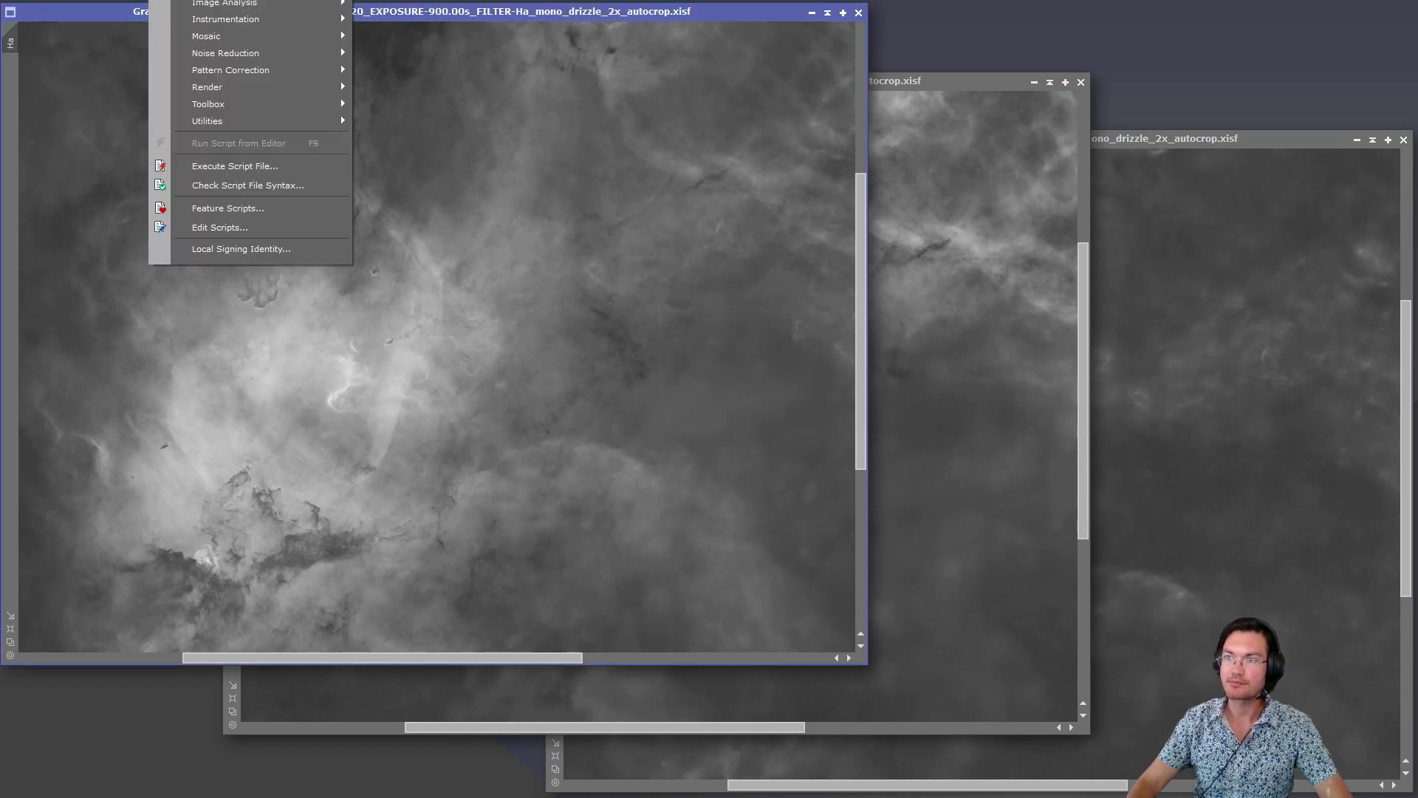
mouse_move(263, 120)
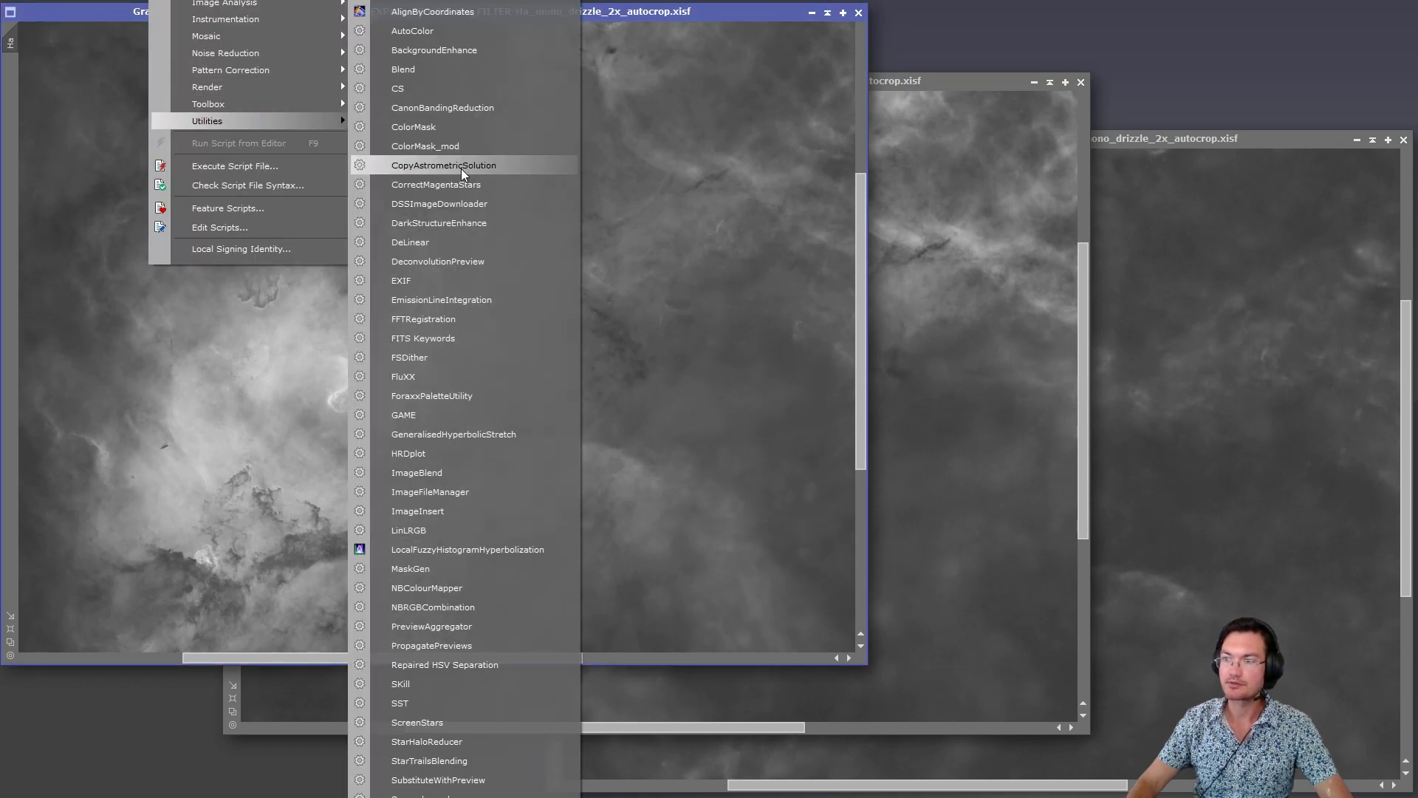
click(462, 596)
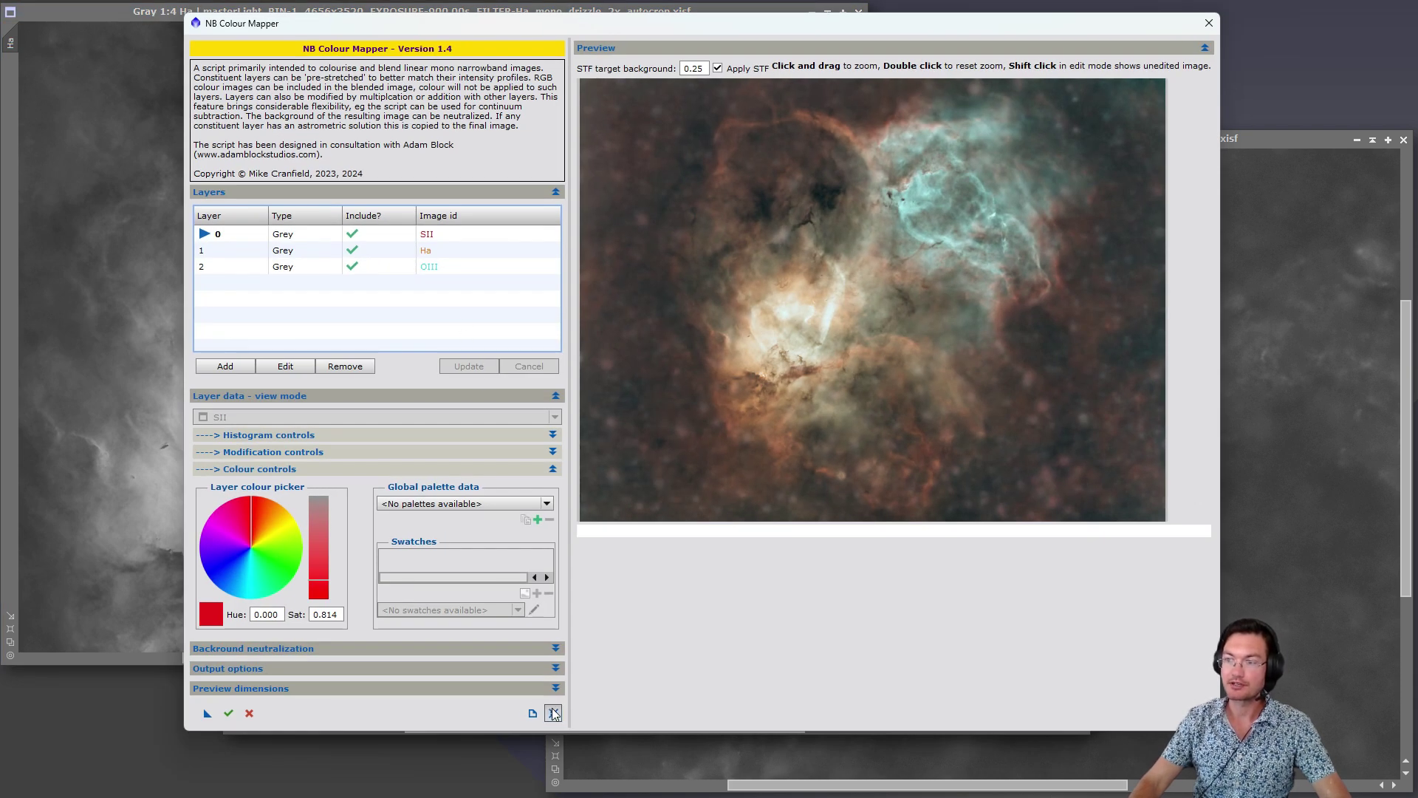
click(553, 713)
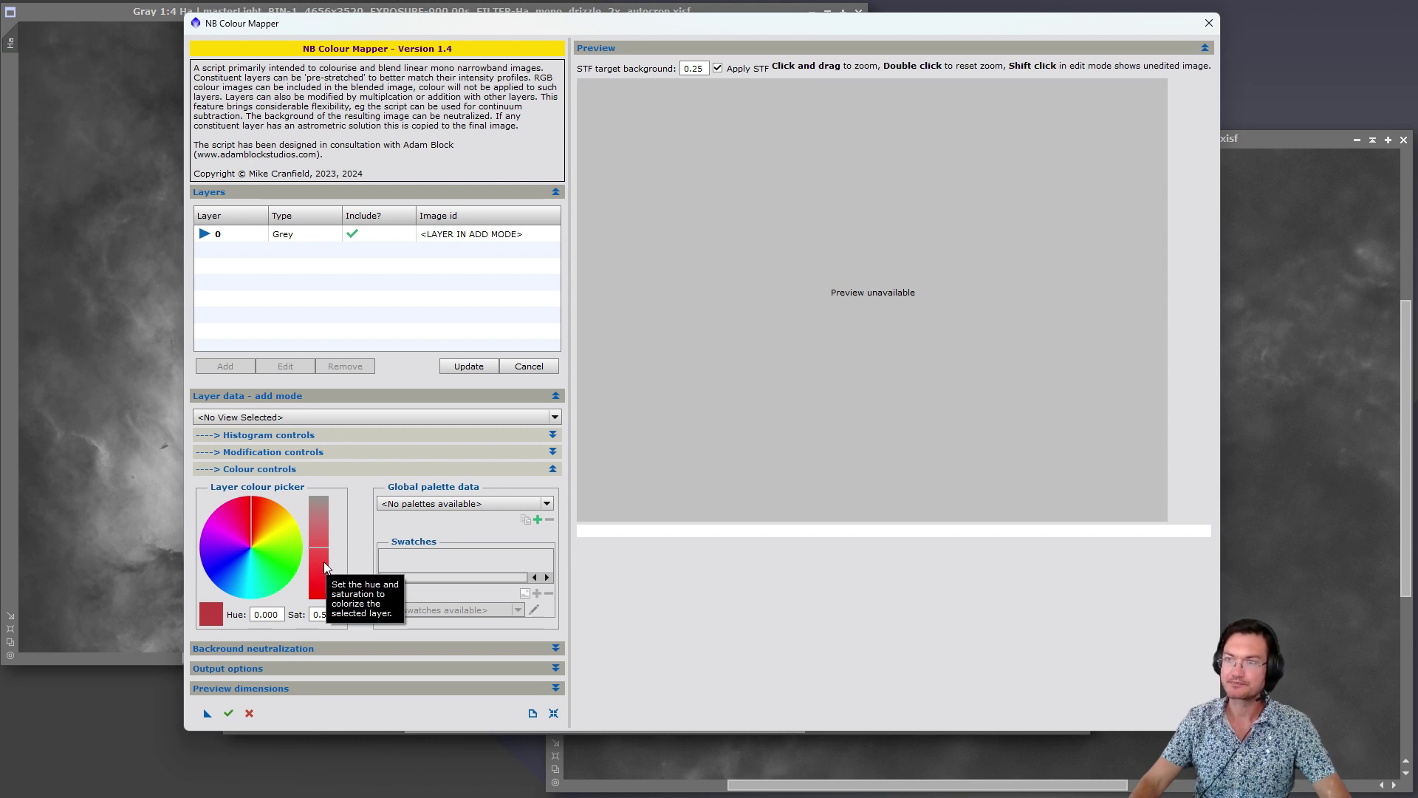
Step: Set layer 0 to SII, red at saturation 0.564, with Apply STF turned off
click(247, 419)
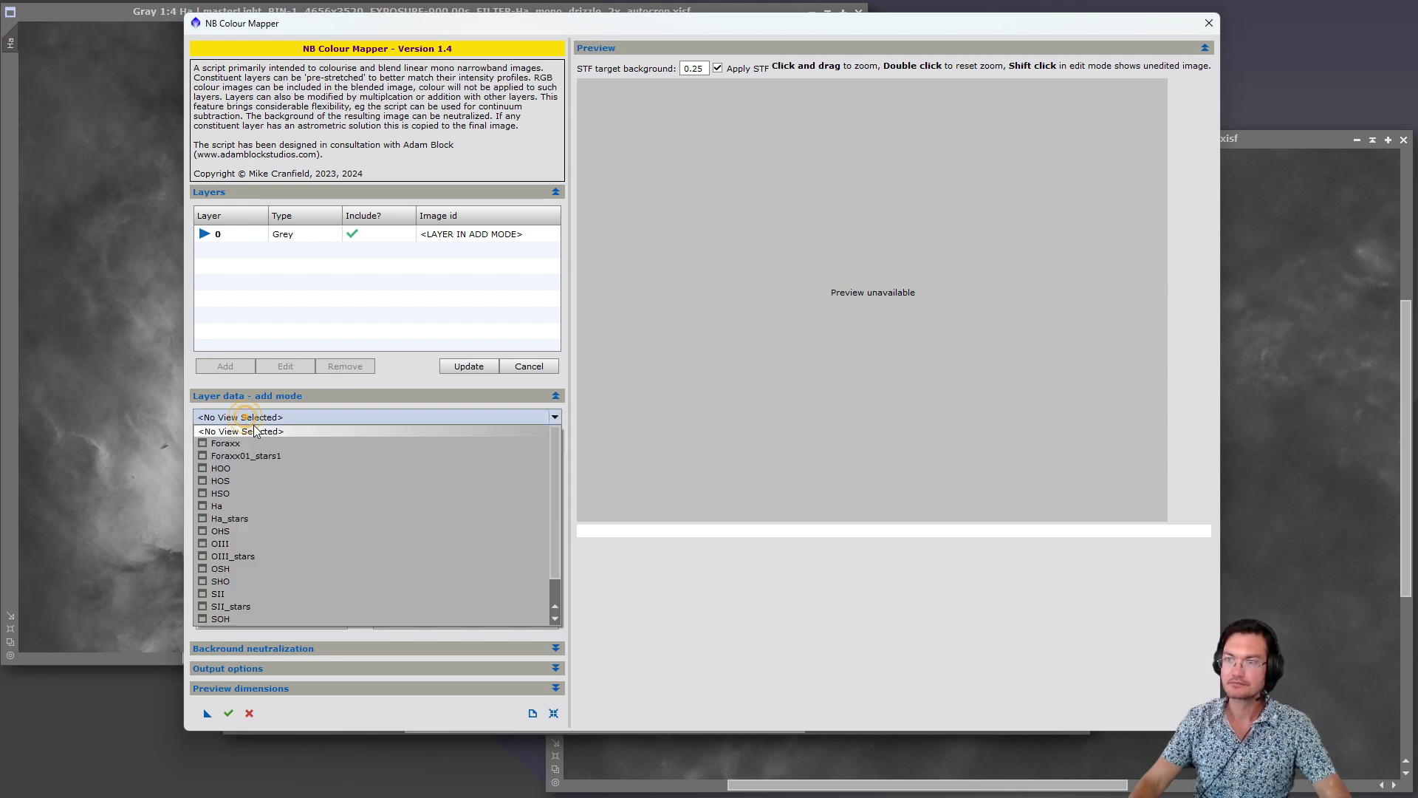
key(Escape)
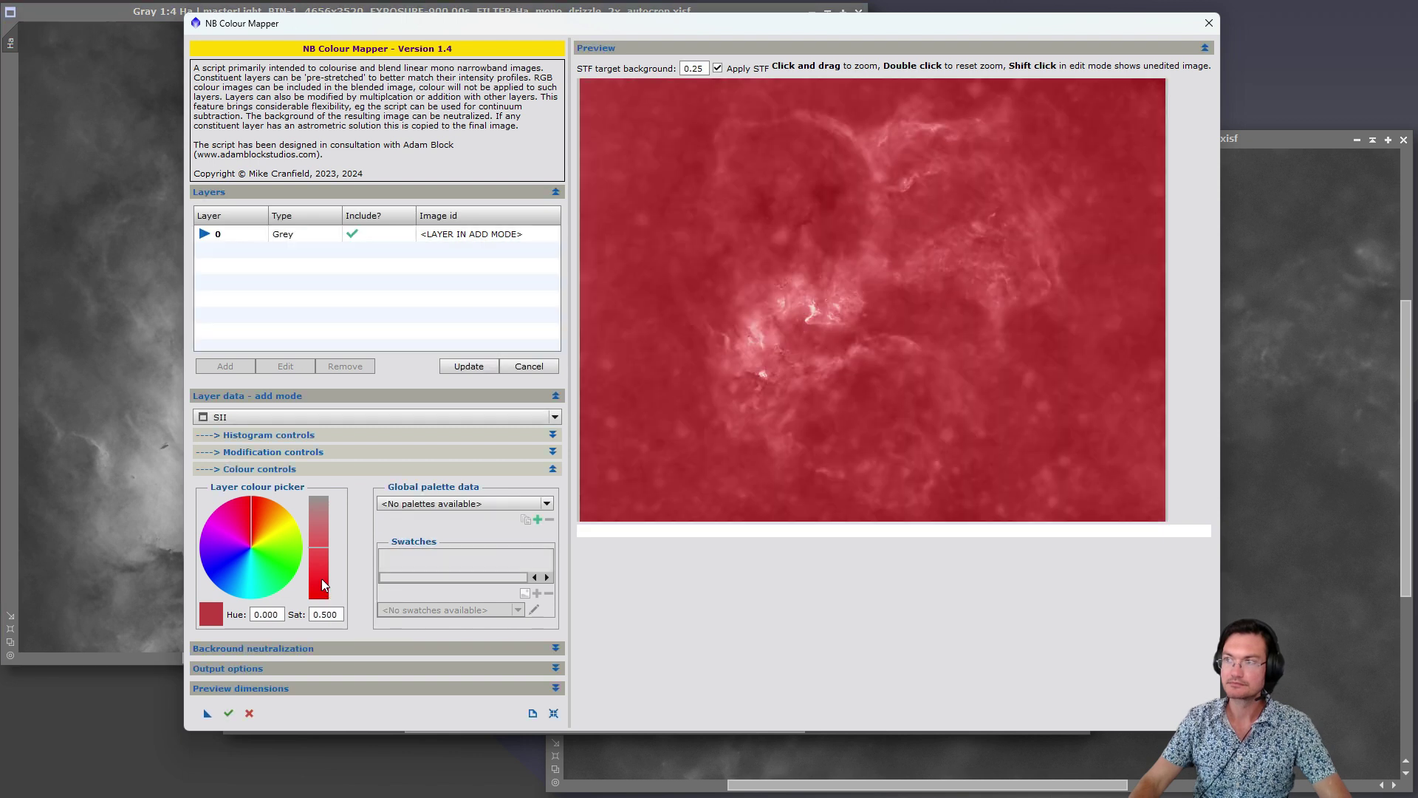
click(322, 581)
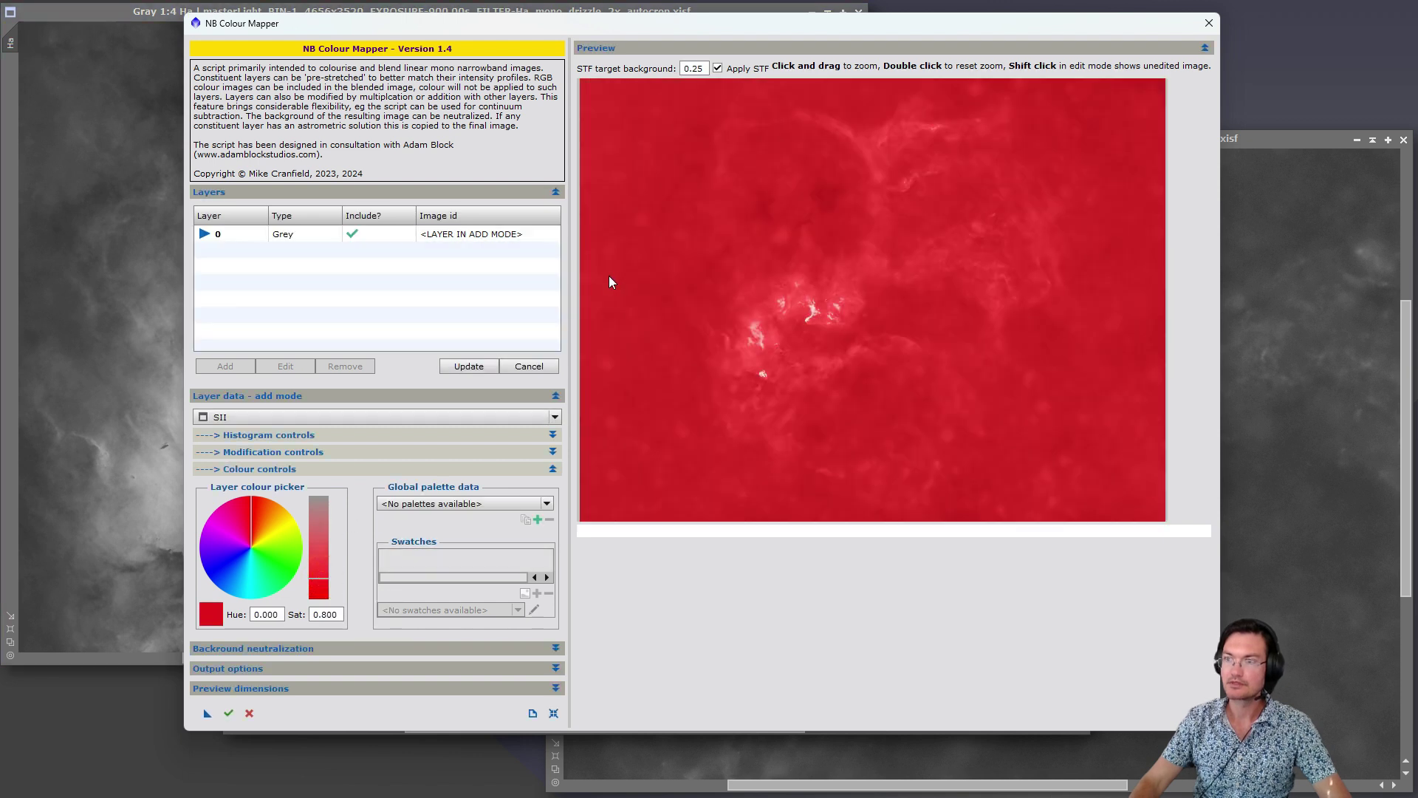
drag(314, 568, 322, 566)
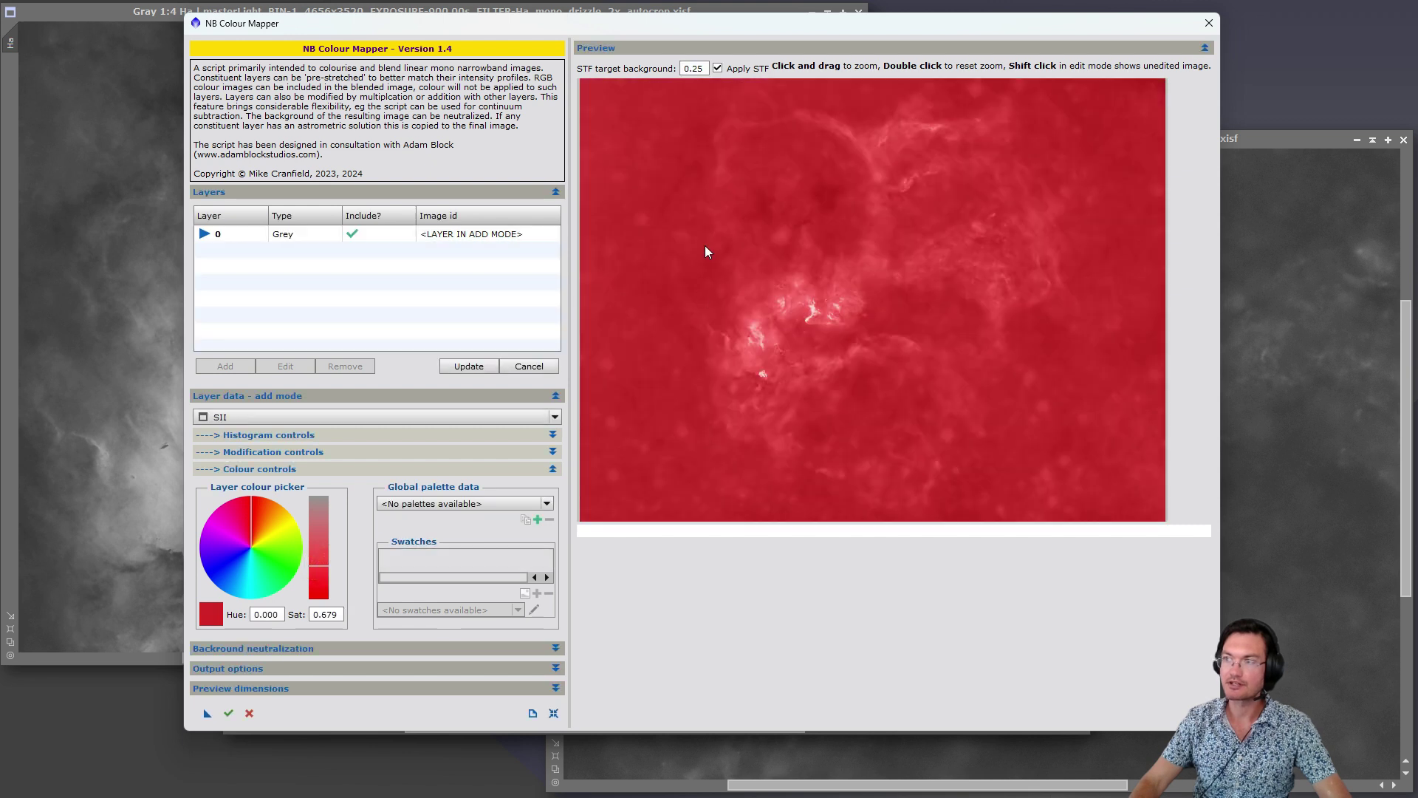
click(319, 554)
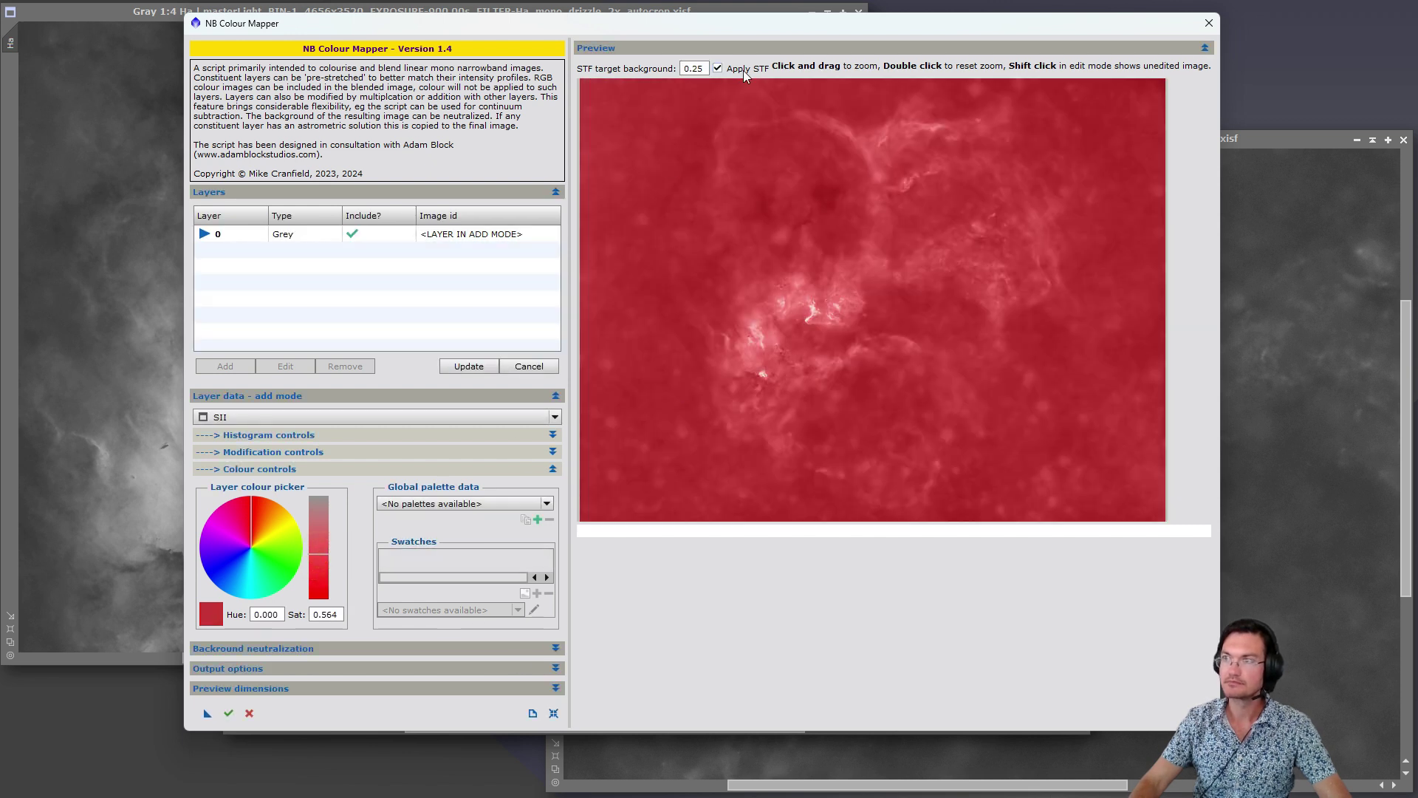
click(716, 68)
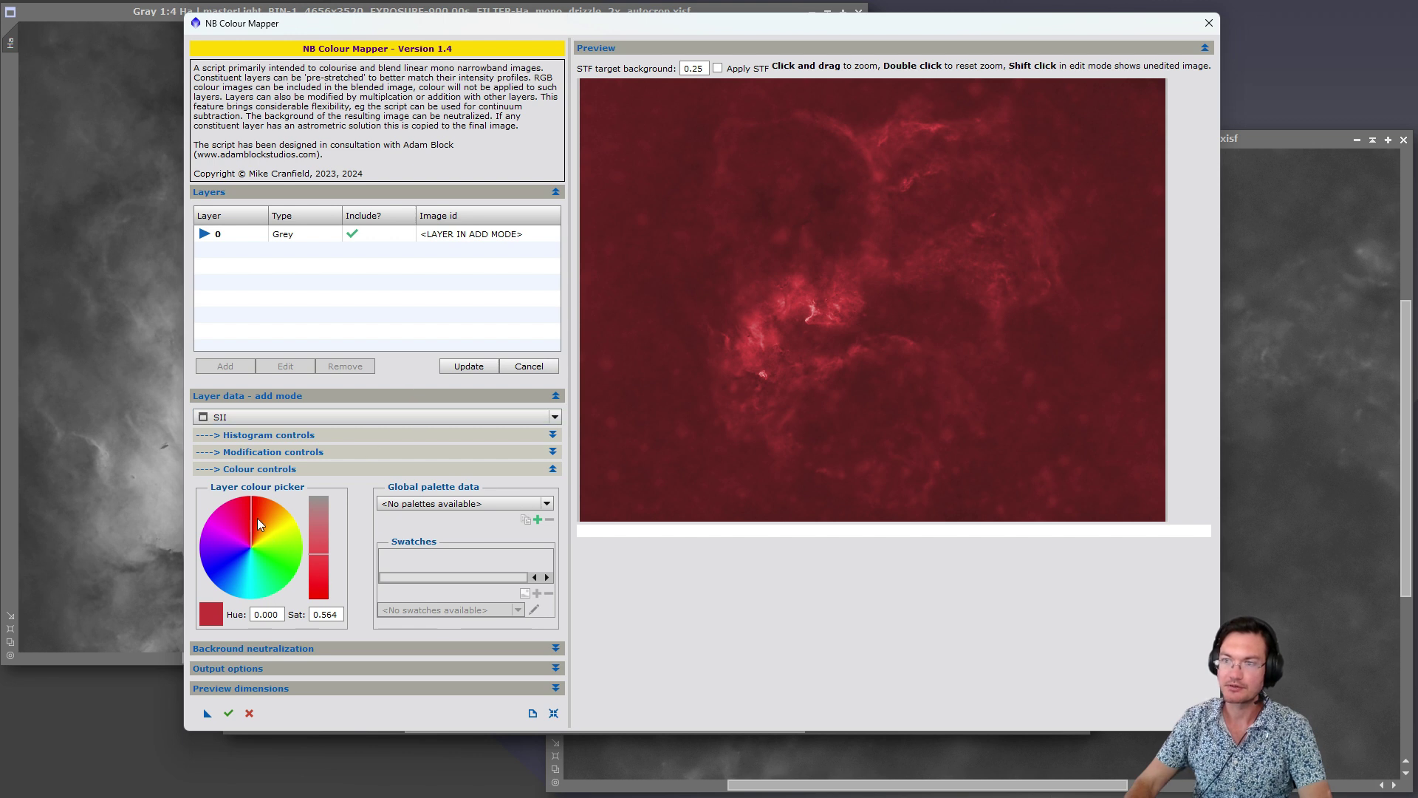
click(462, 370)
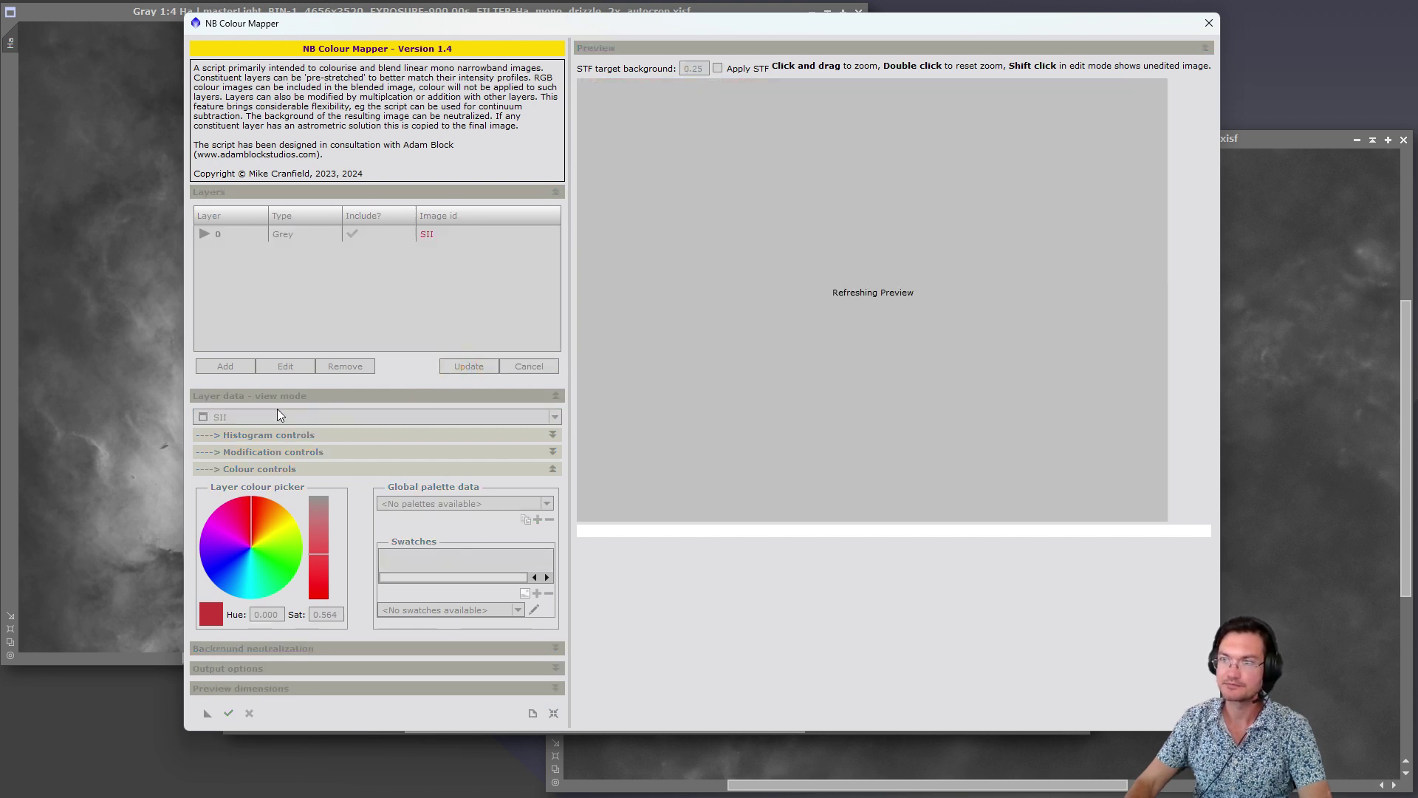
Step: Add Ha as the second layer, orange at hue 22.29 and saturation 0.657
click(234, 366)
click(269, 421)
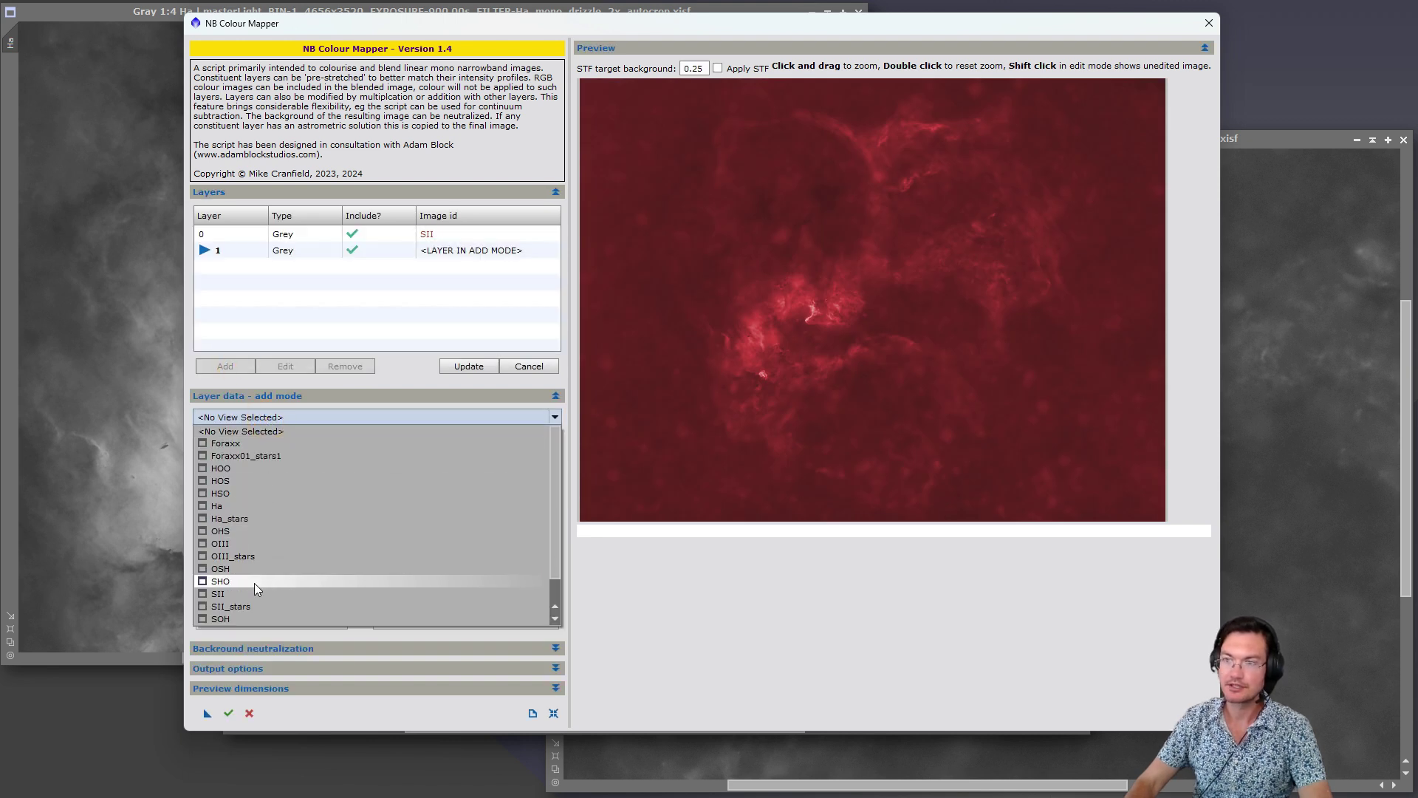
click(250, 508)
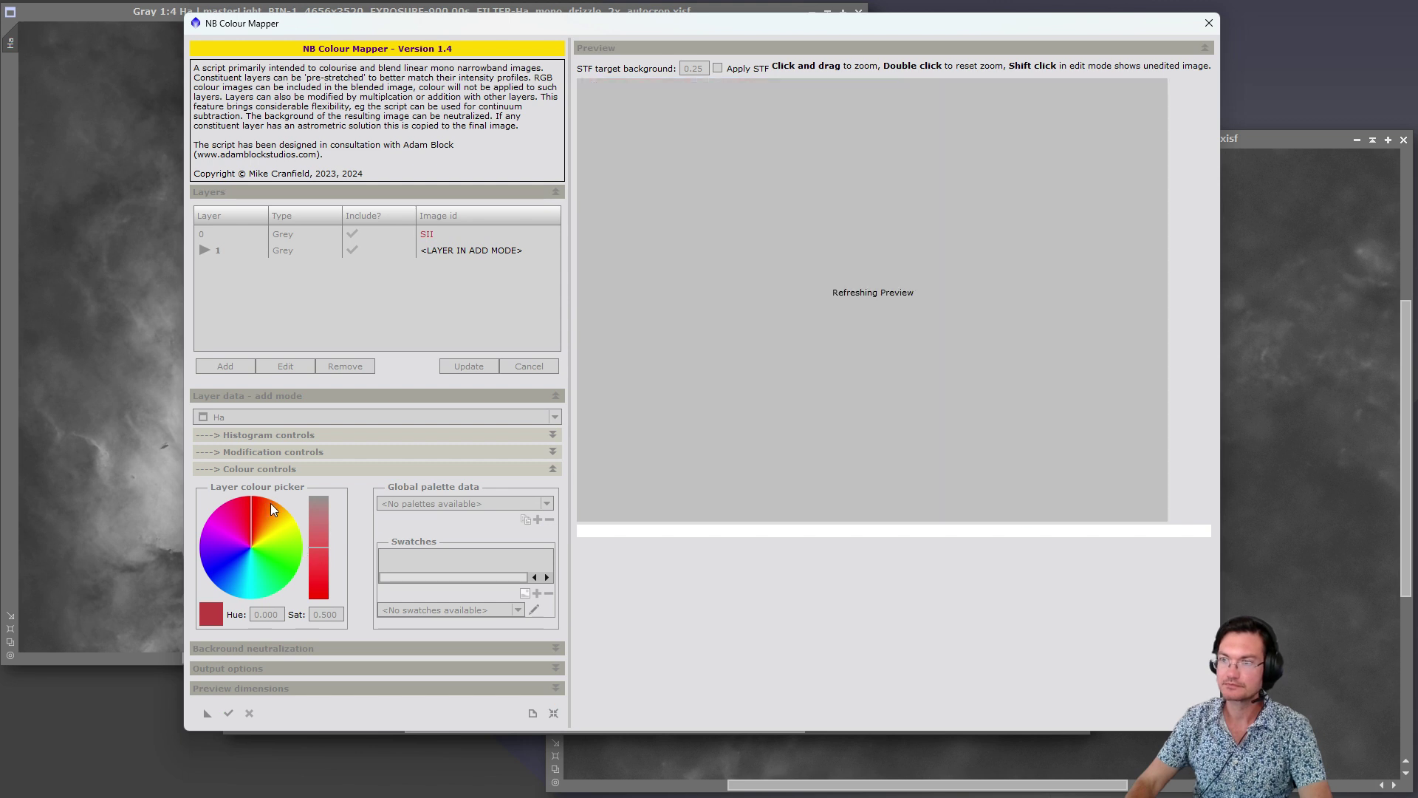
drag(274, 509, 280, 512)
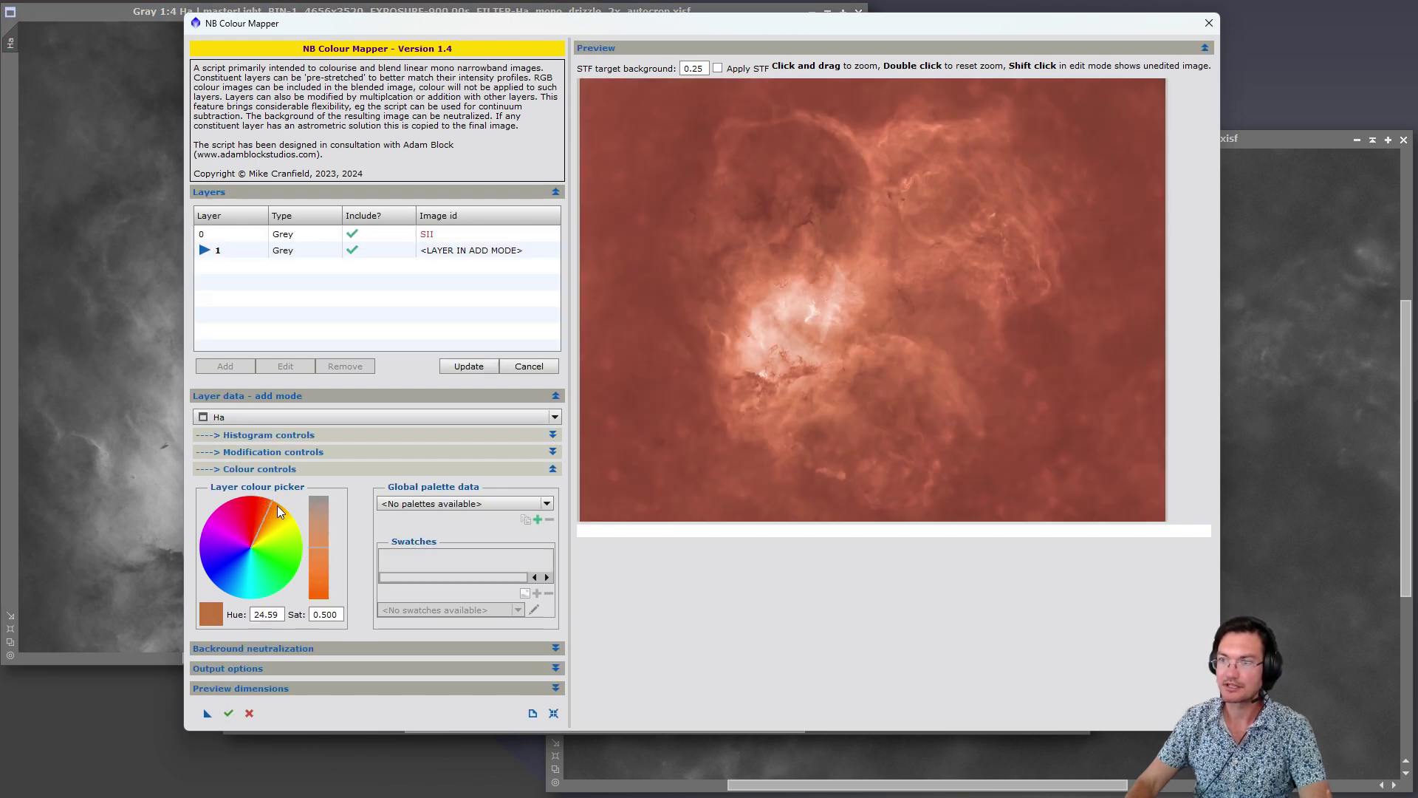
click(276, 509)
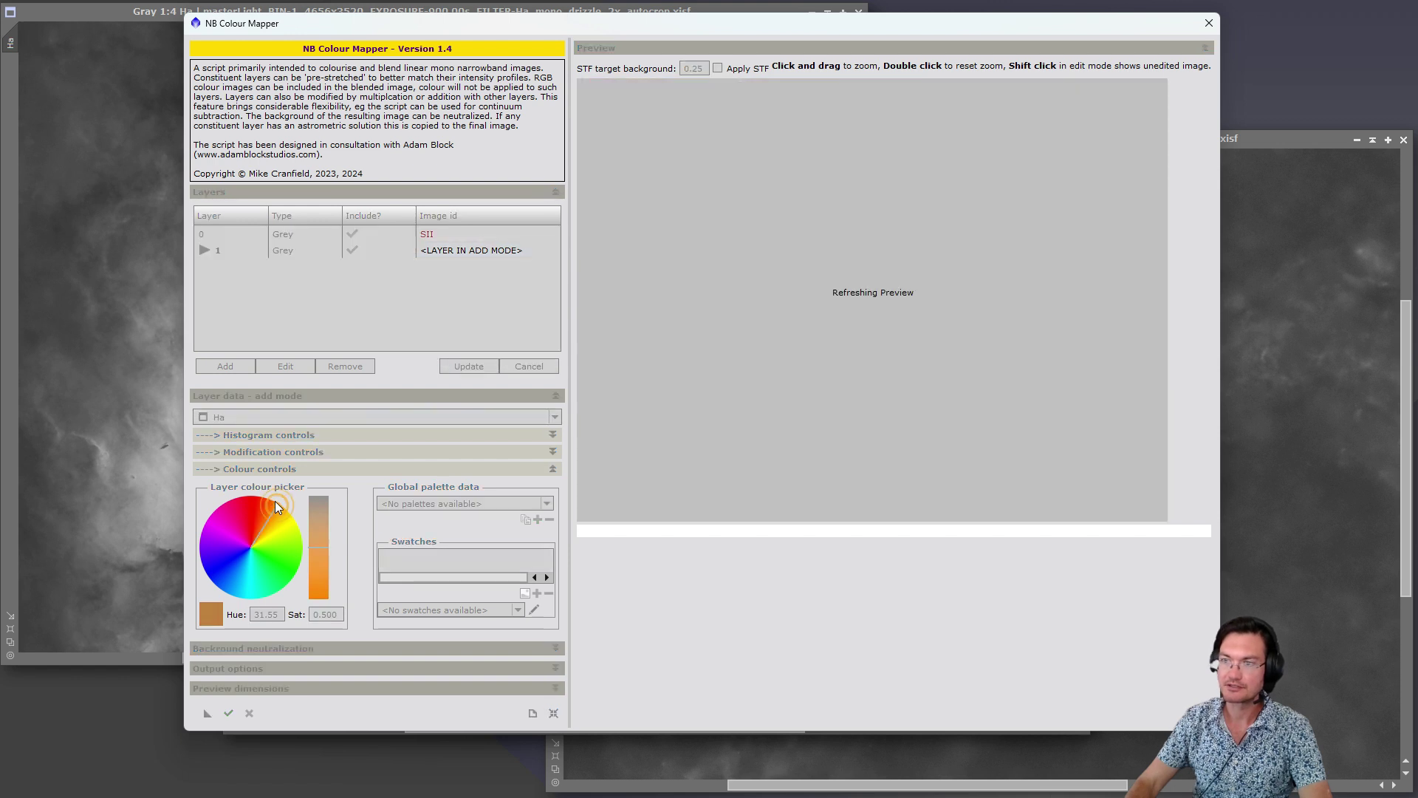
click(272, 509)
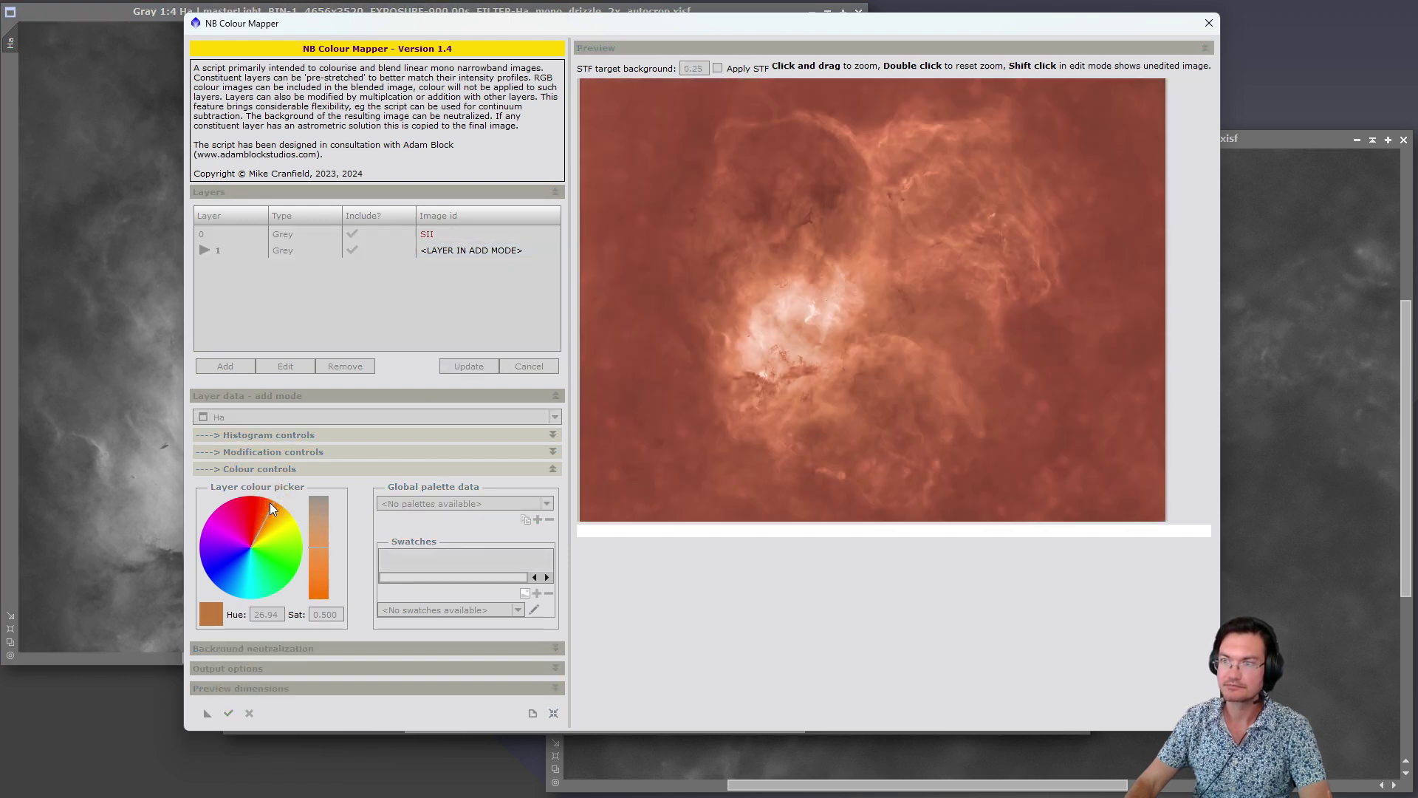
click(268, 503)
click(319, 564)
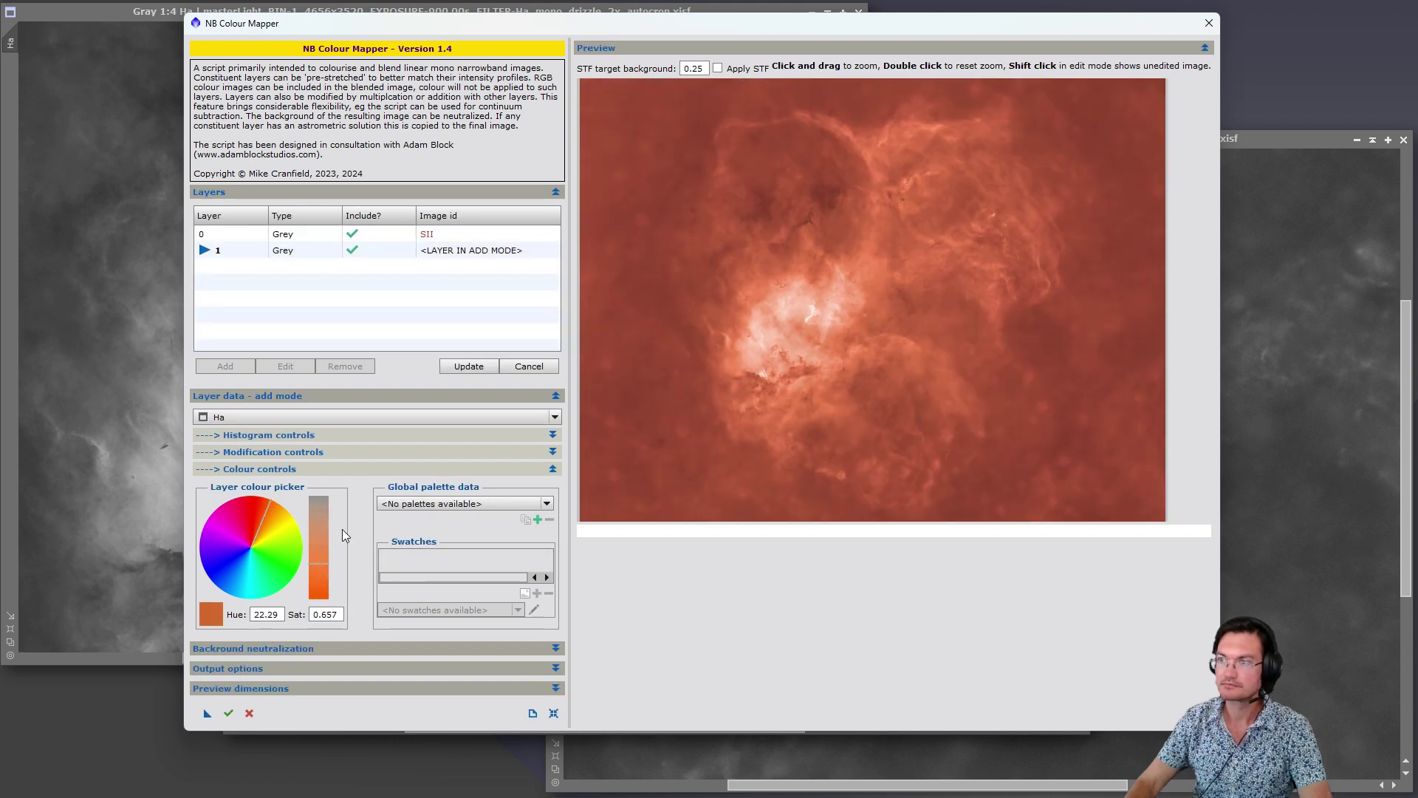
click(469, 366)
Step: Add OIII as the third layer, coloured cyan at hue 181
click(231, 367)
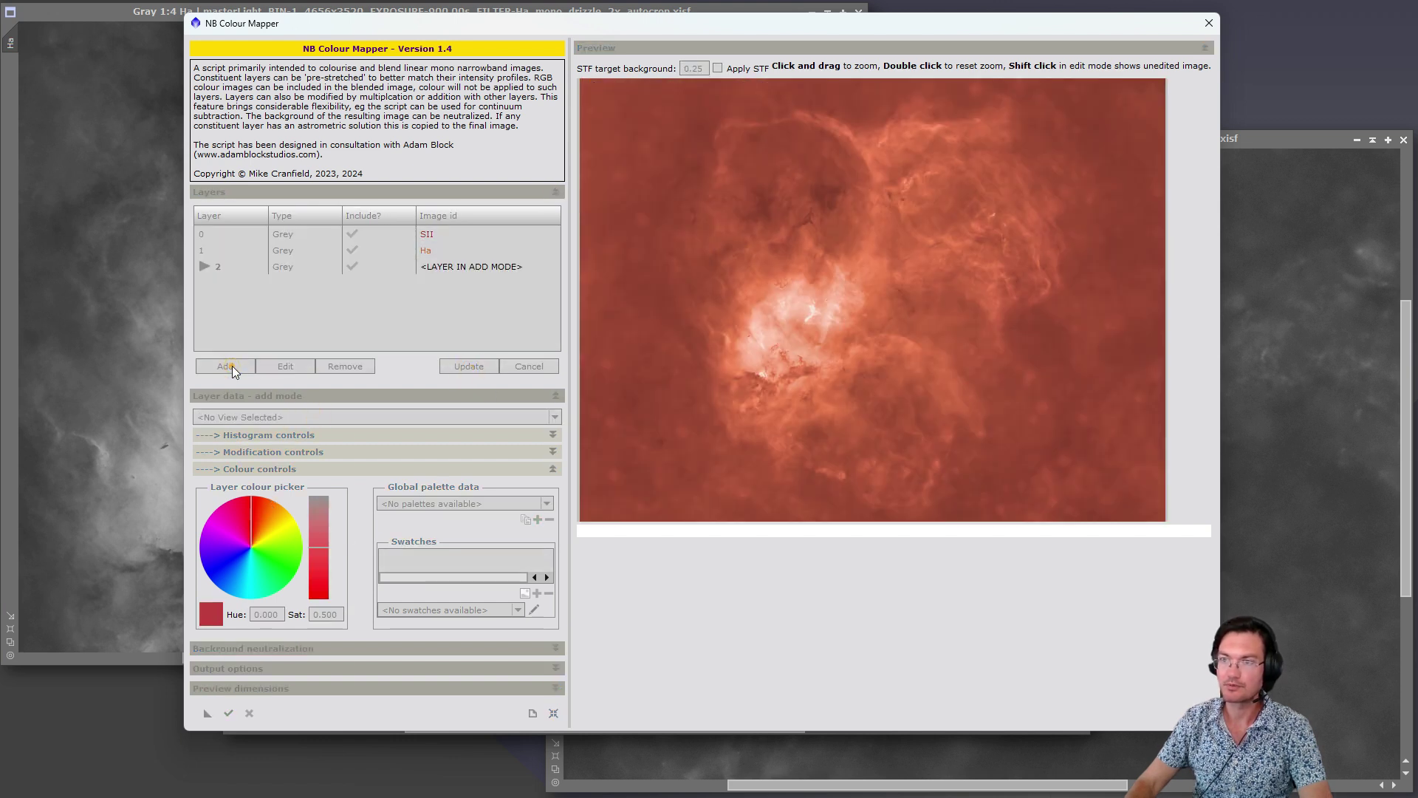
click(281, 418)
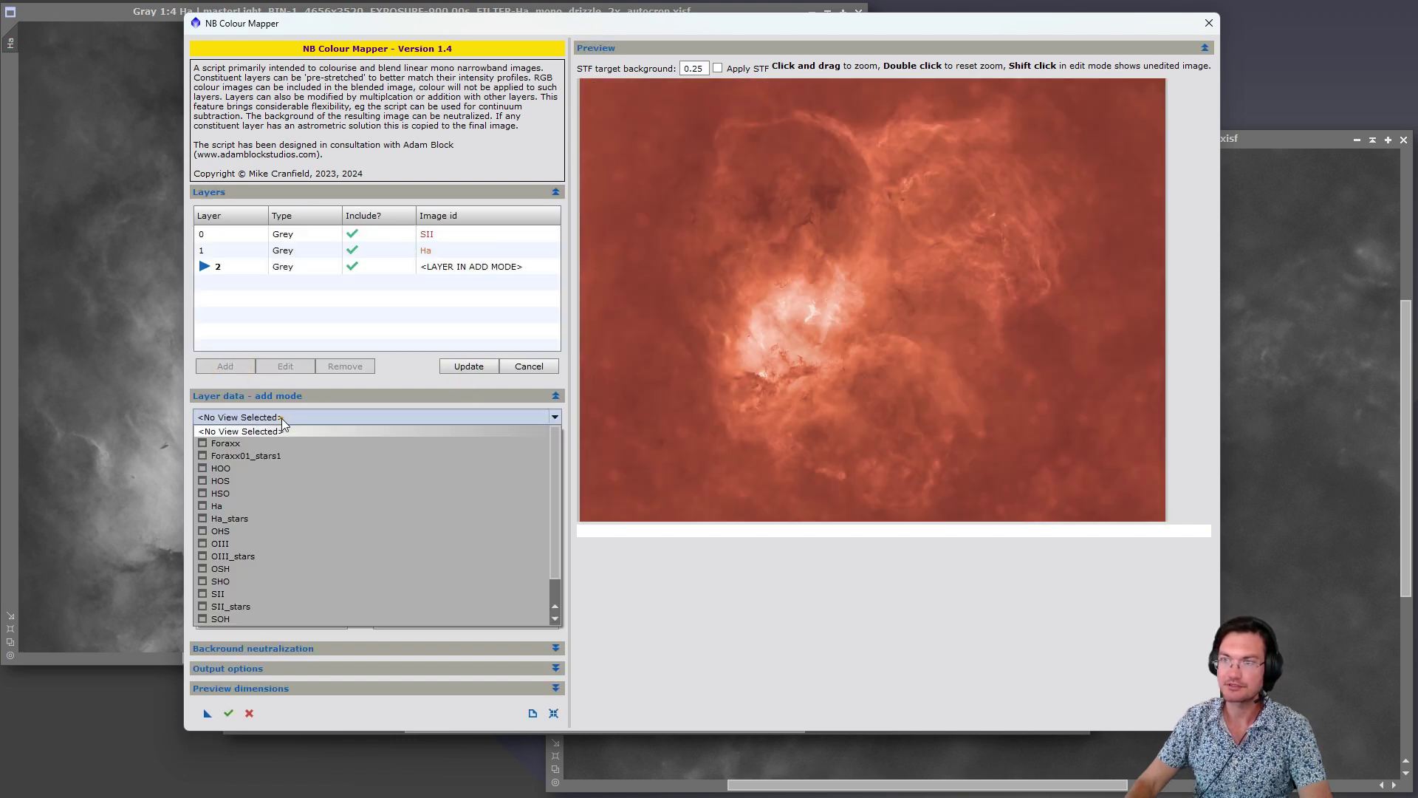
click(272, 542)
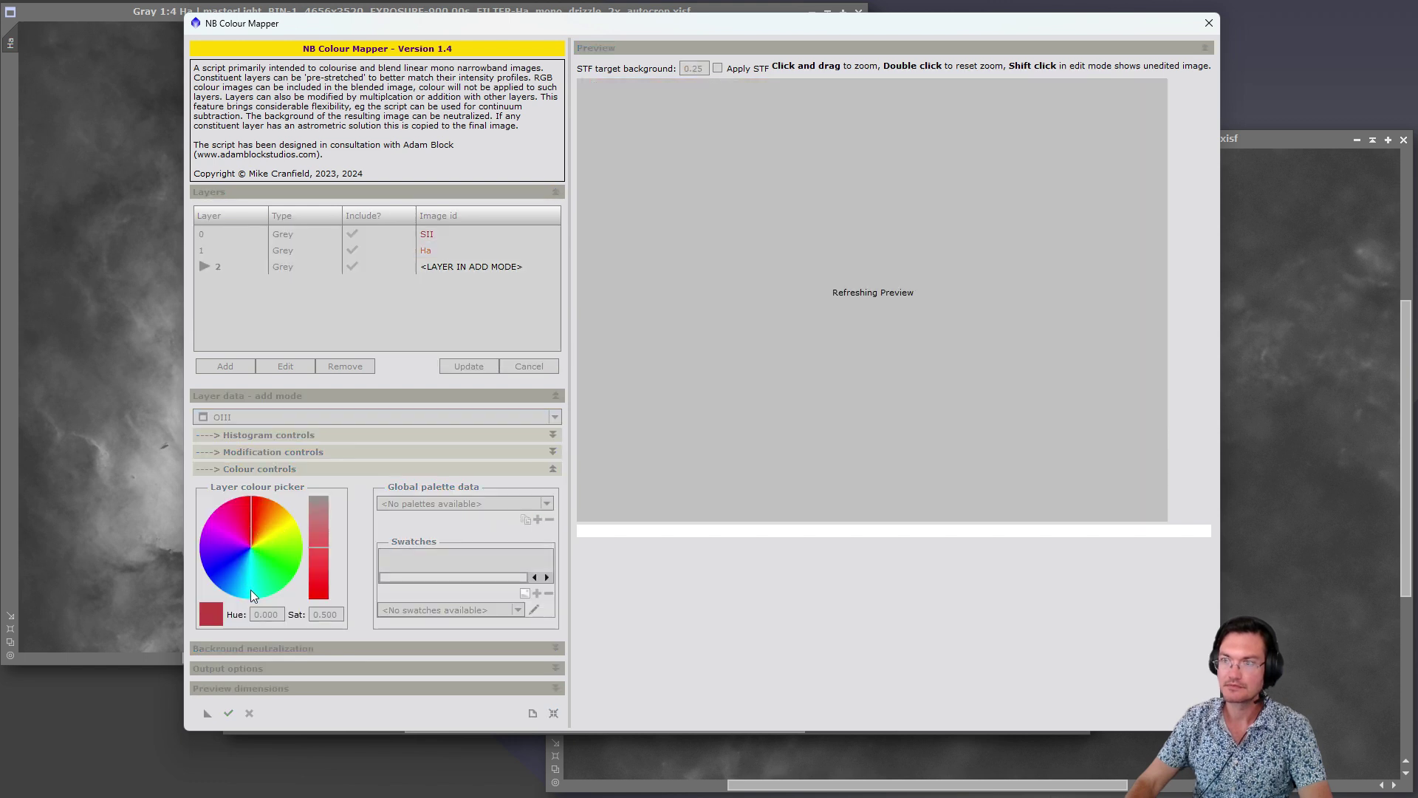
click(251, 591)
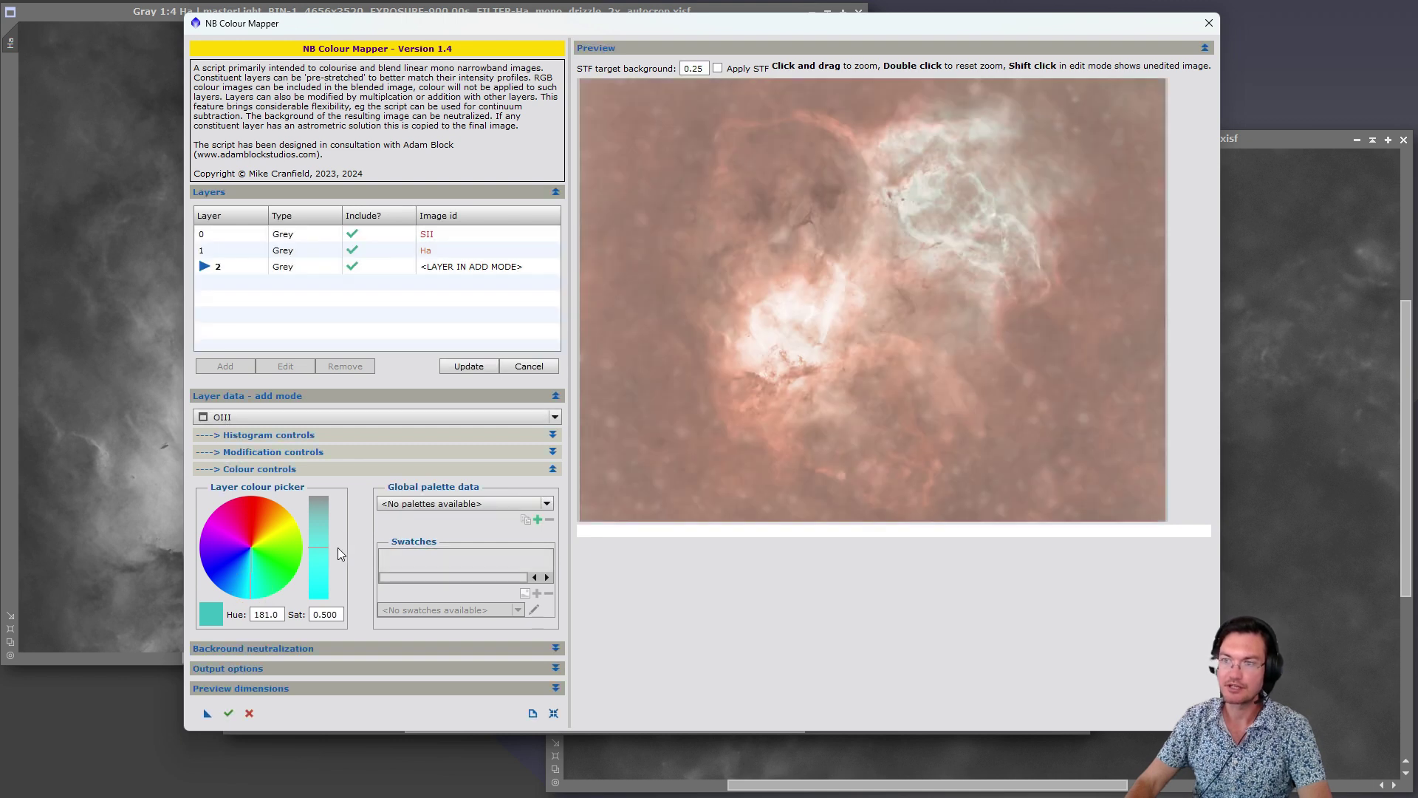
key(Return)
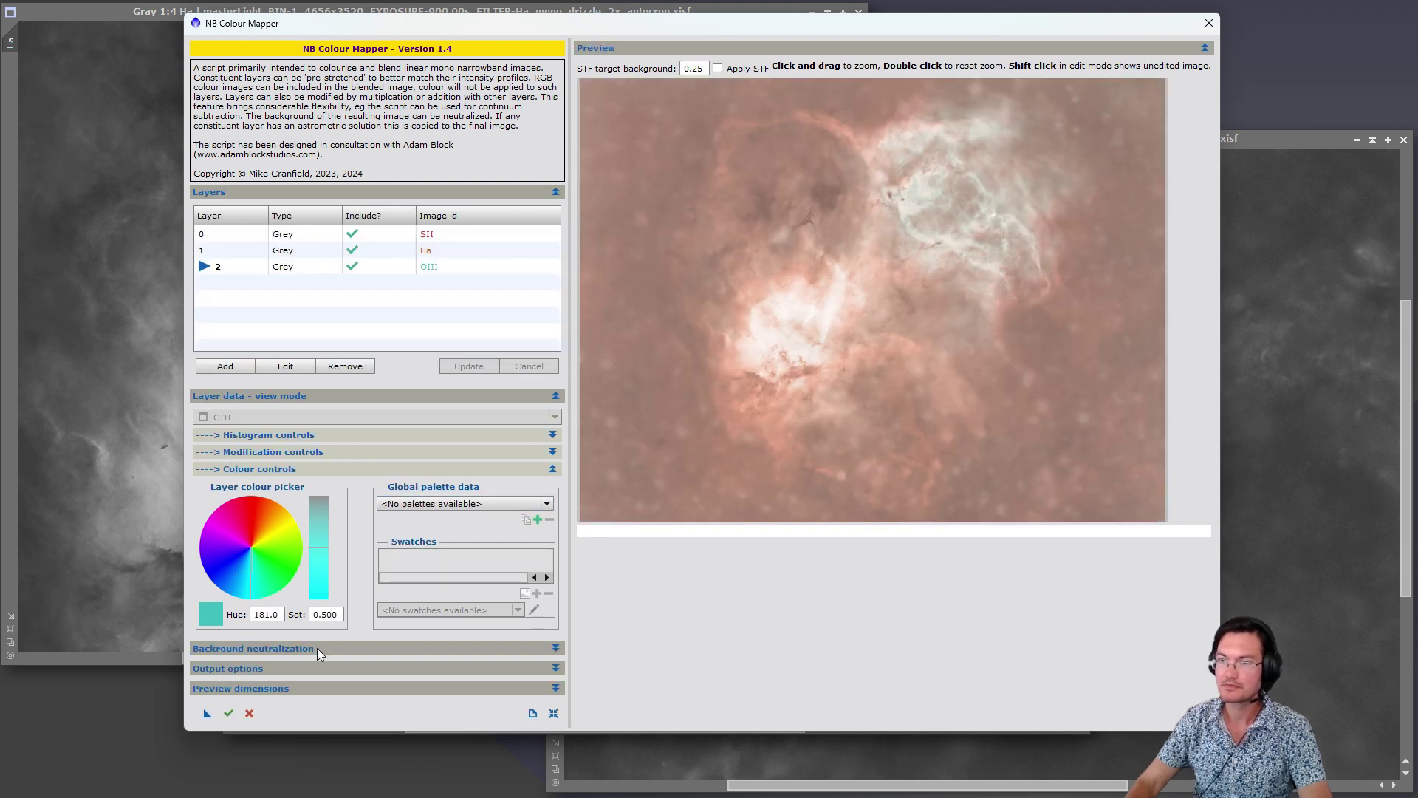
Step: Neutralize the background using the (561, 5878)-(723, 6087) region as reference
click(319, 651)
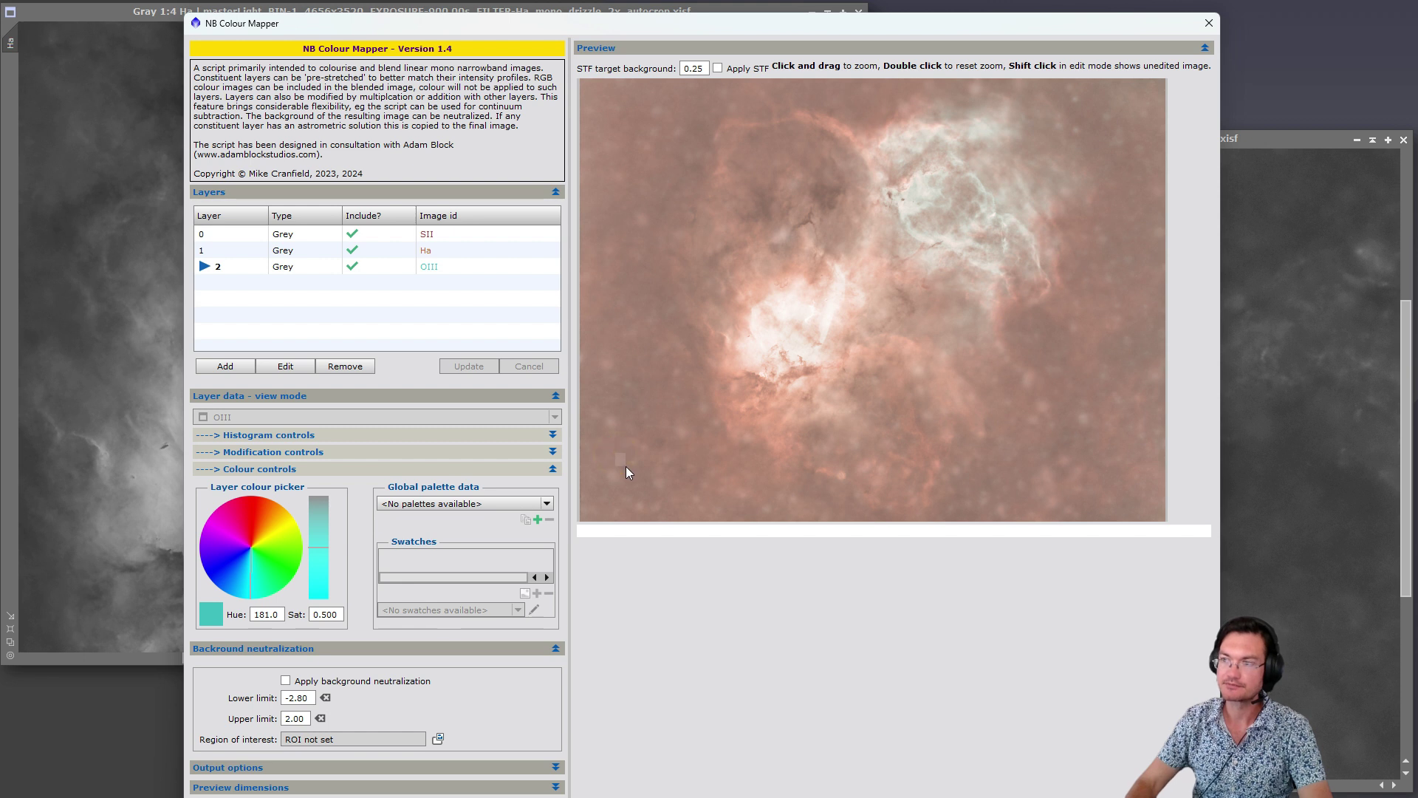
drag(616, 455, 627, 466)
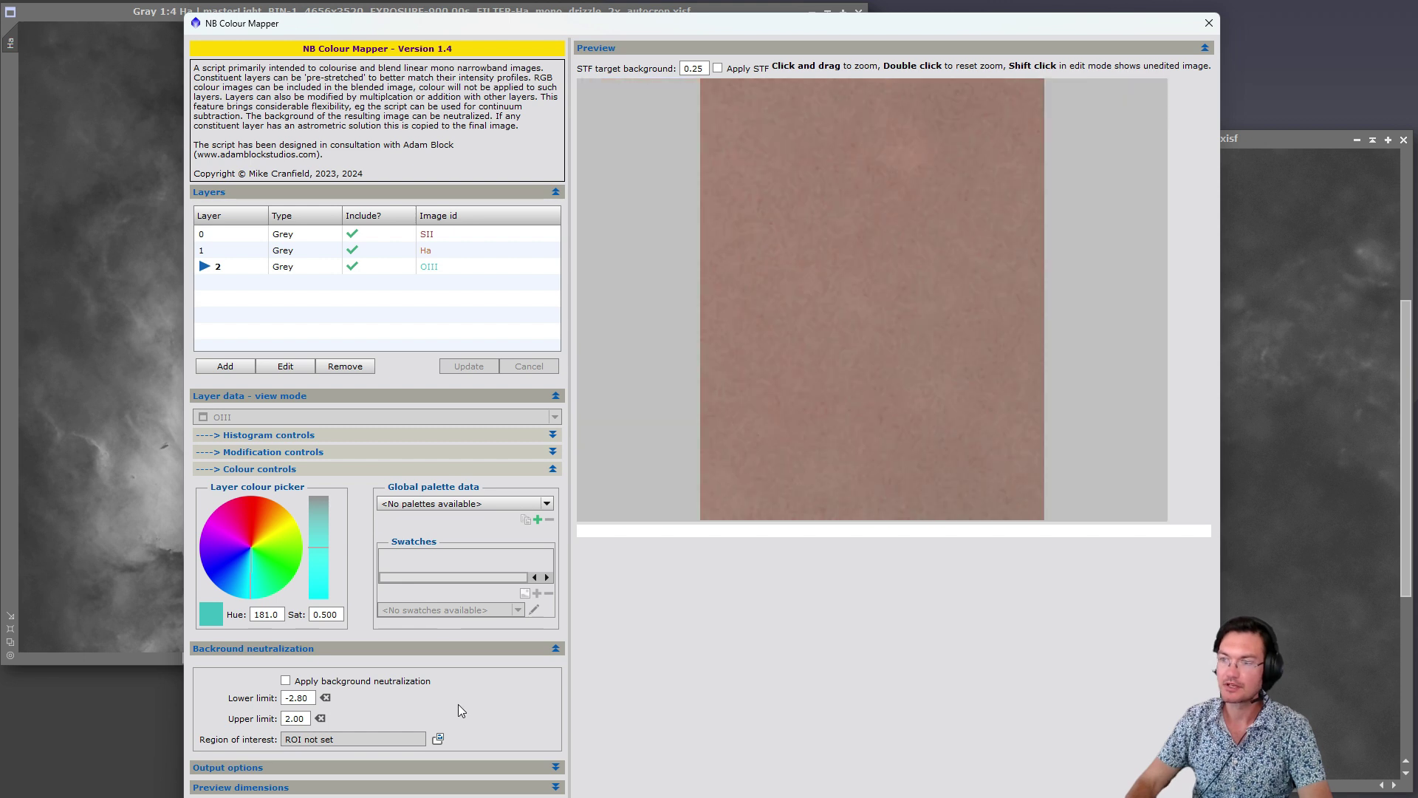
click(438, 740)
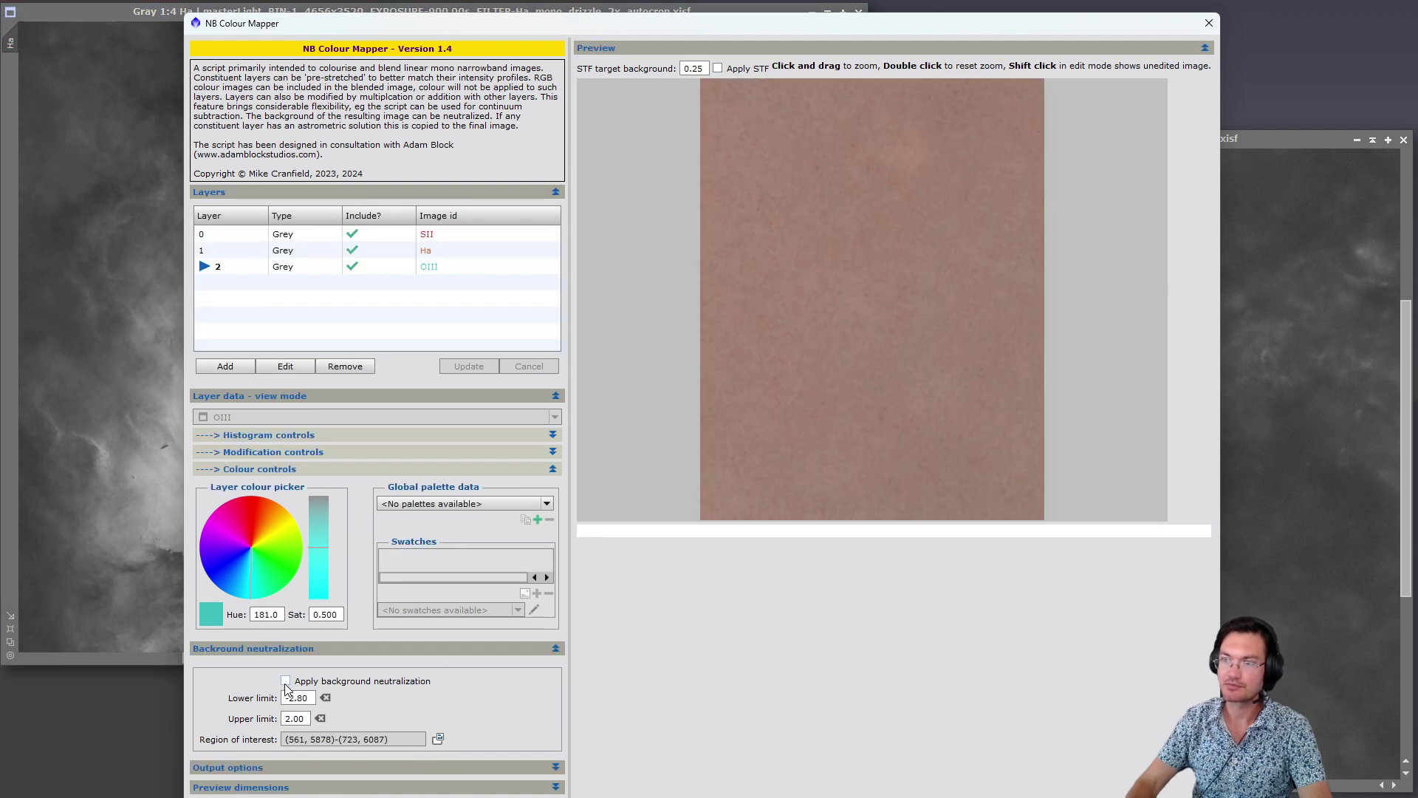
click(285, 681)
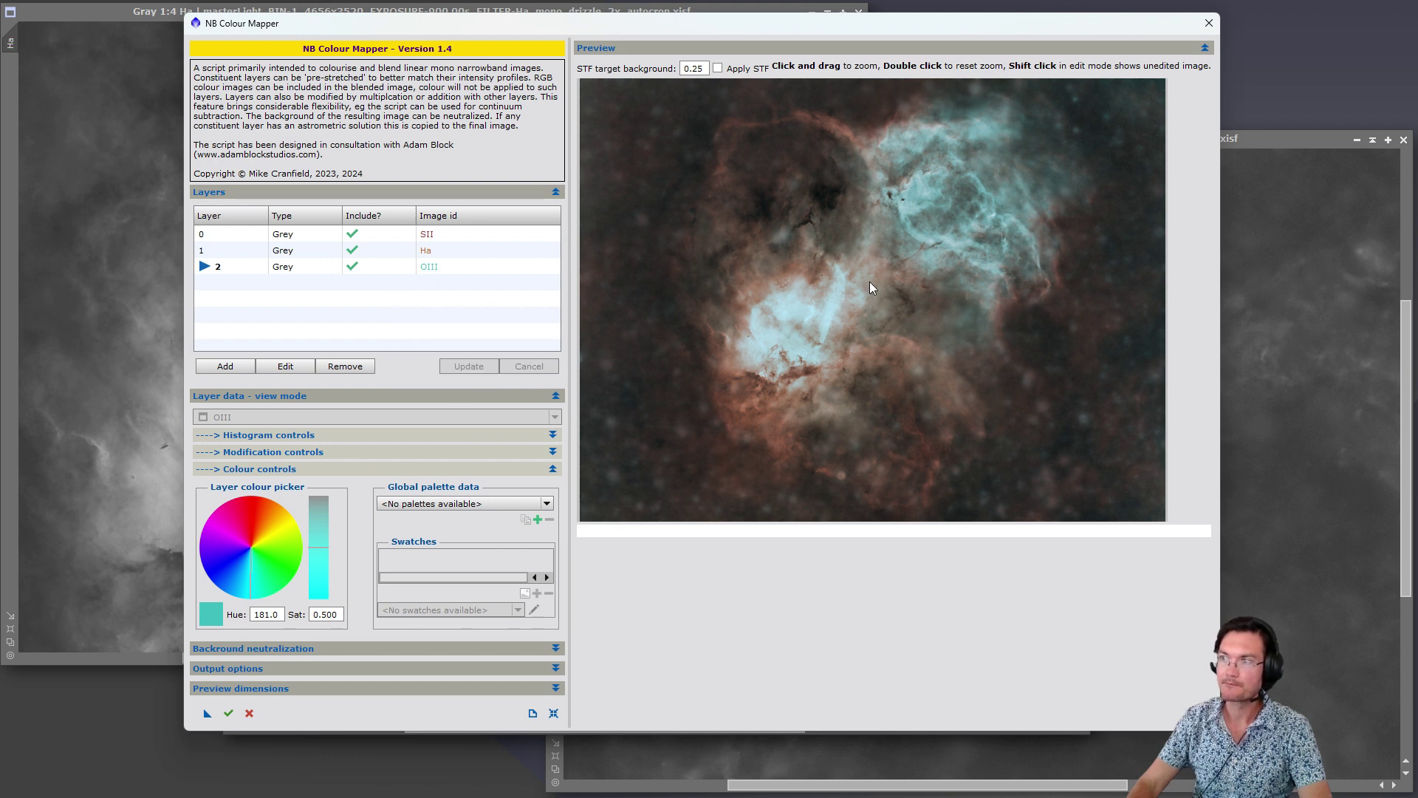
Step: Lower the OIII layer's midtones to 0.4, refresh the preview, and execute the colour mapping
click(469, 266)
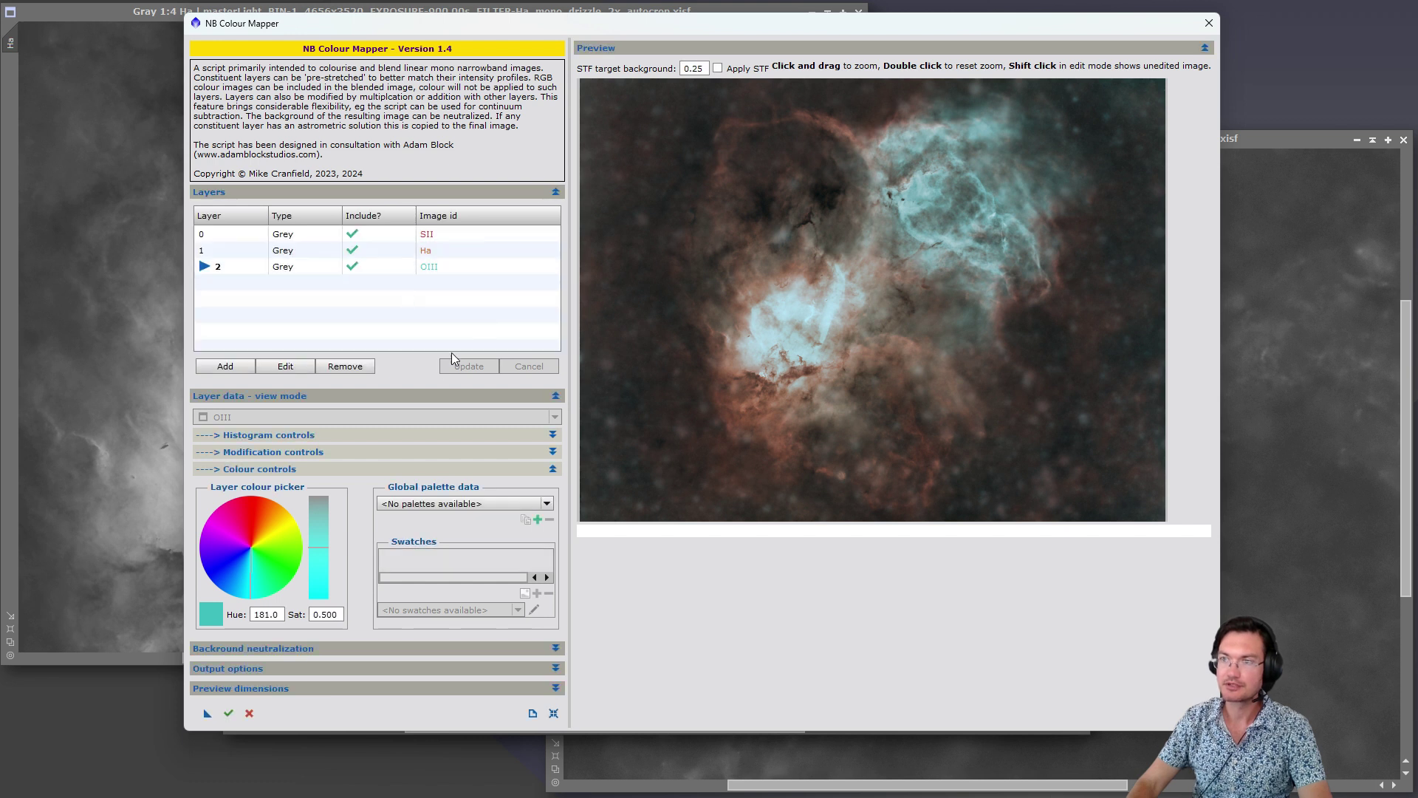
click(285, 366)
click(297, 436)
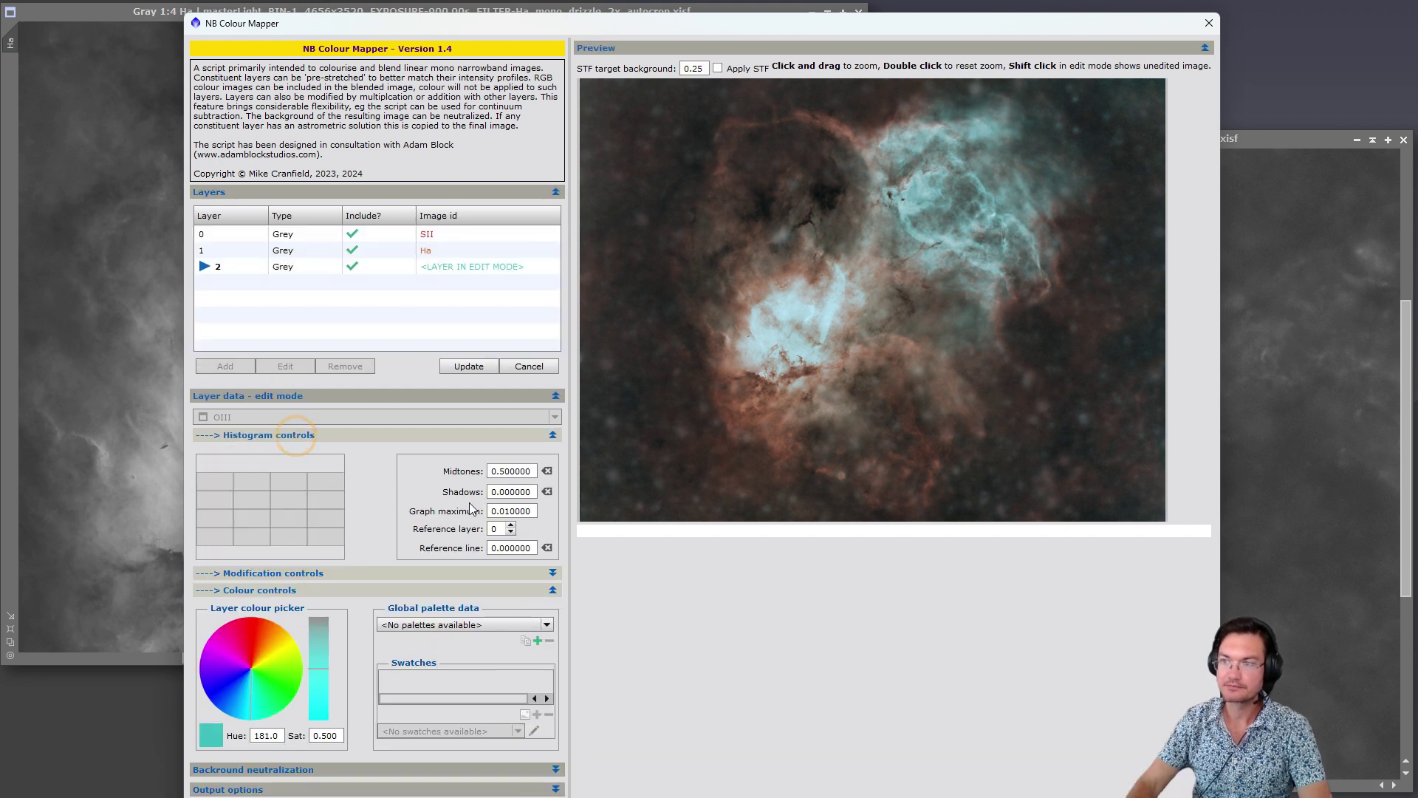
click(501, 473)
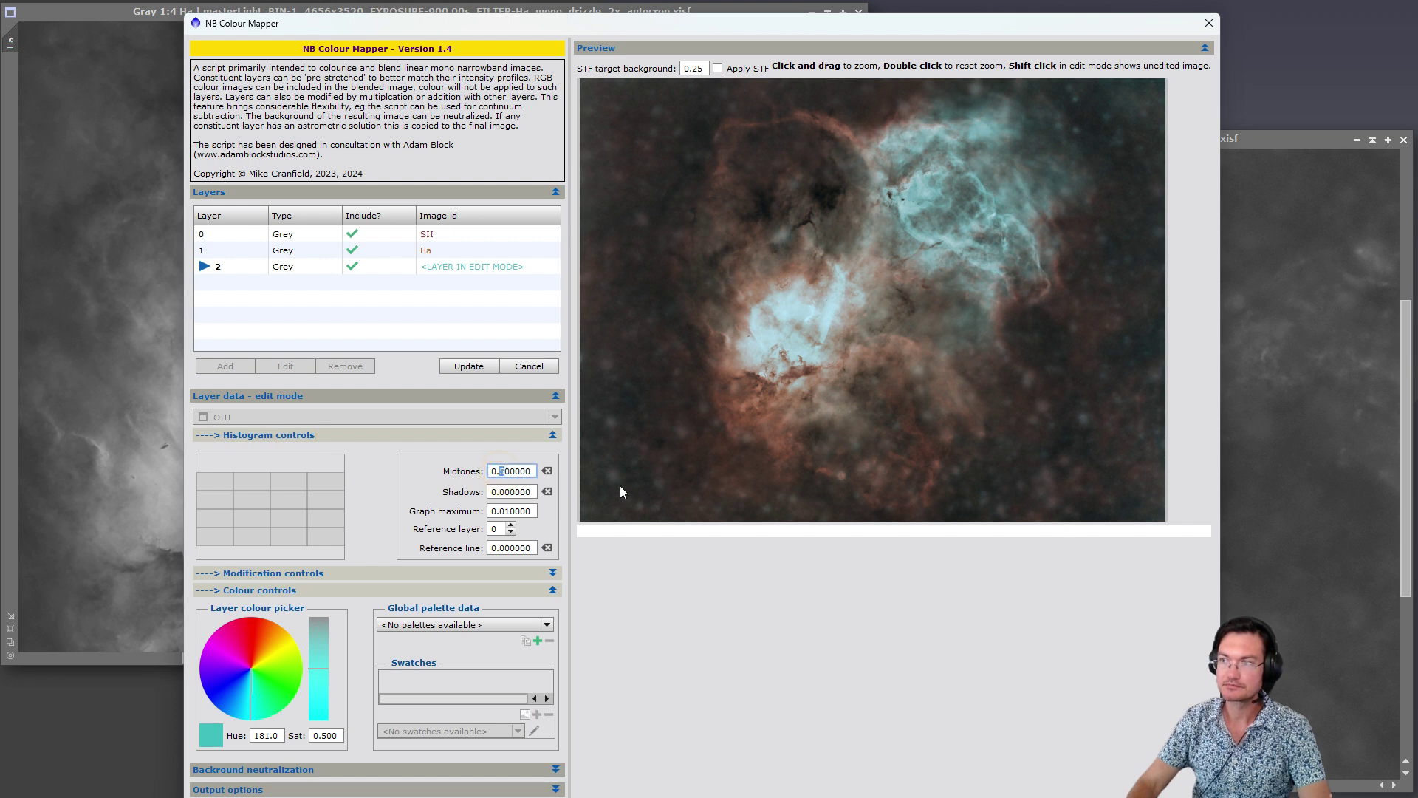
text(4)
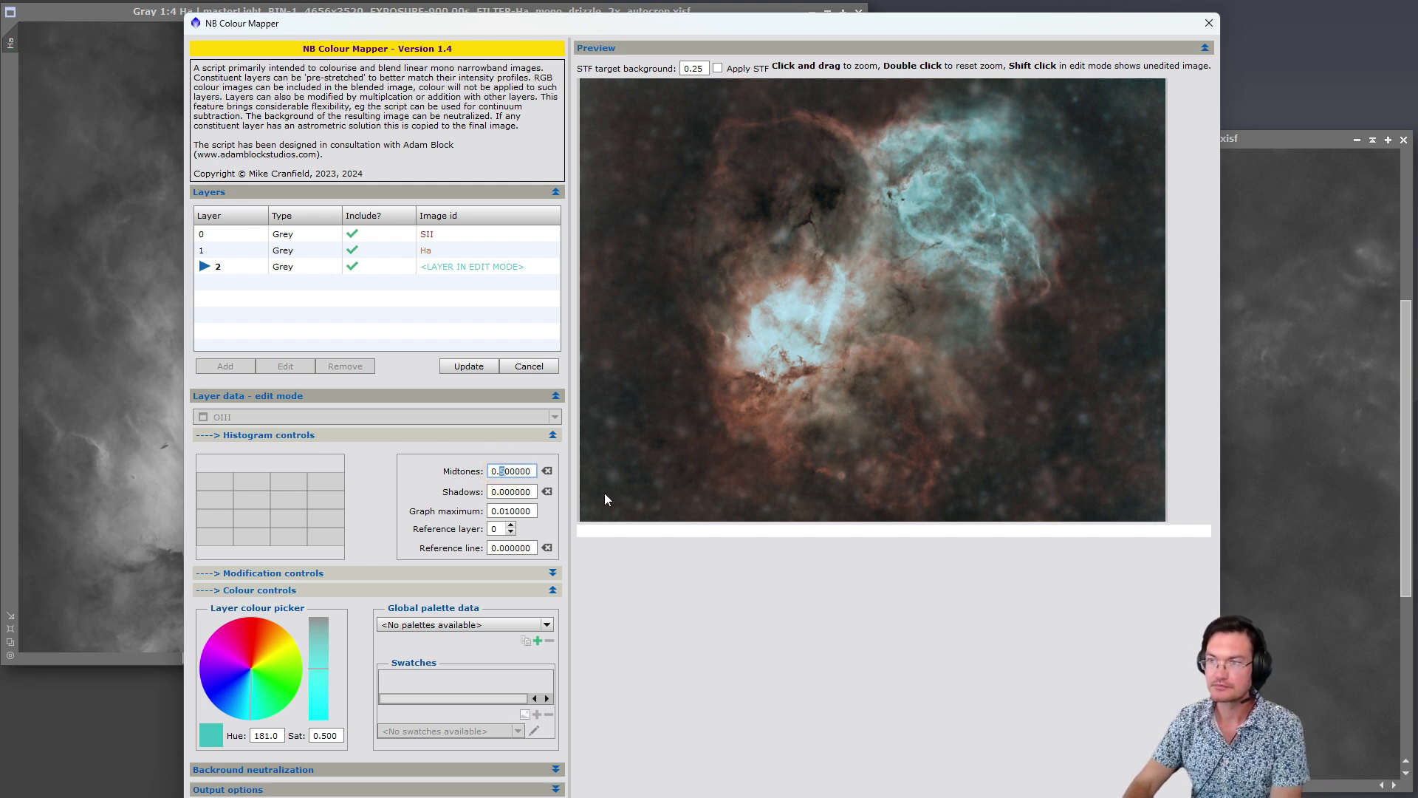
key(Return)
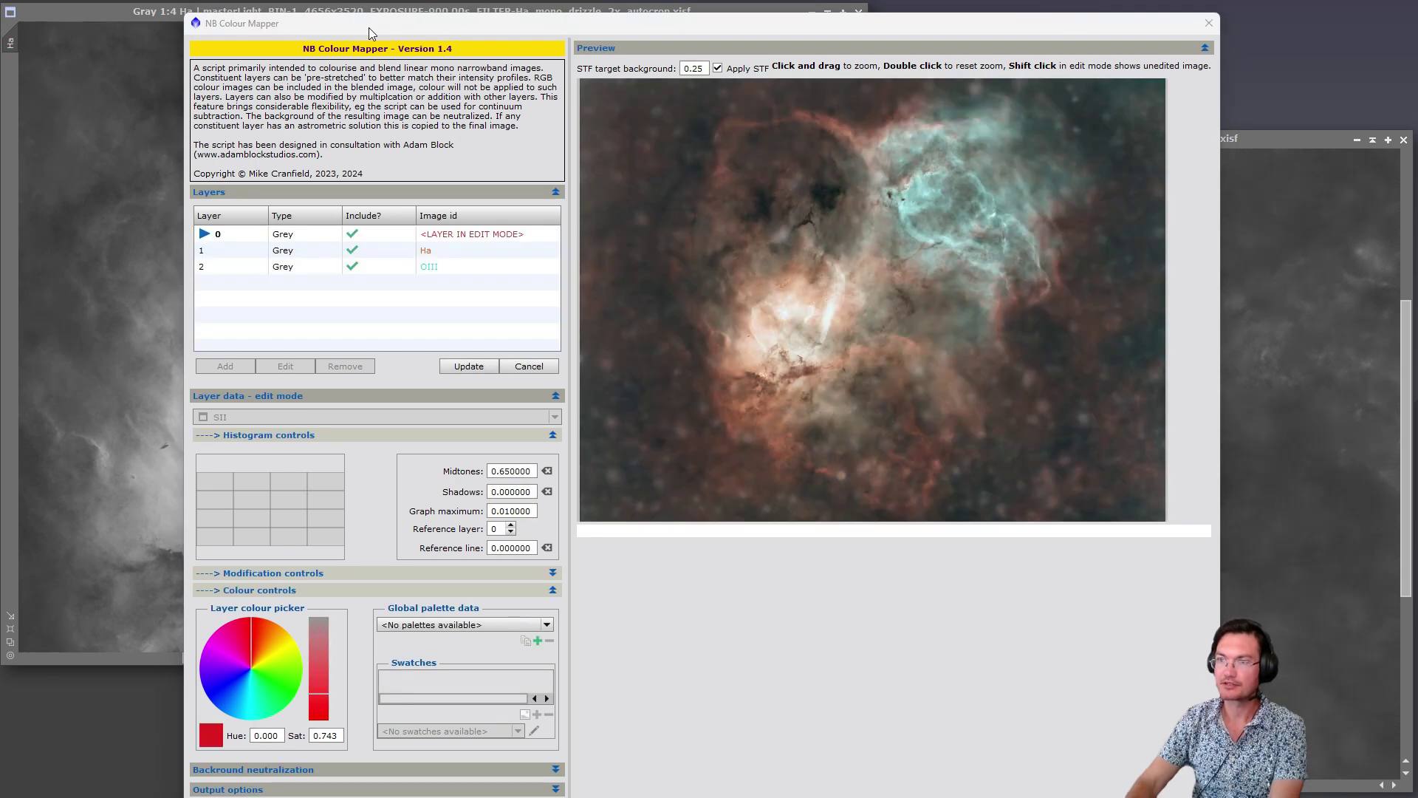
drag(369, 34, 385, 0)
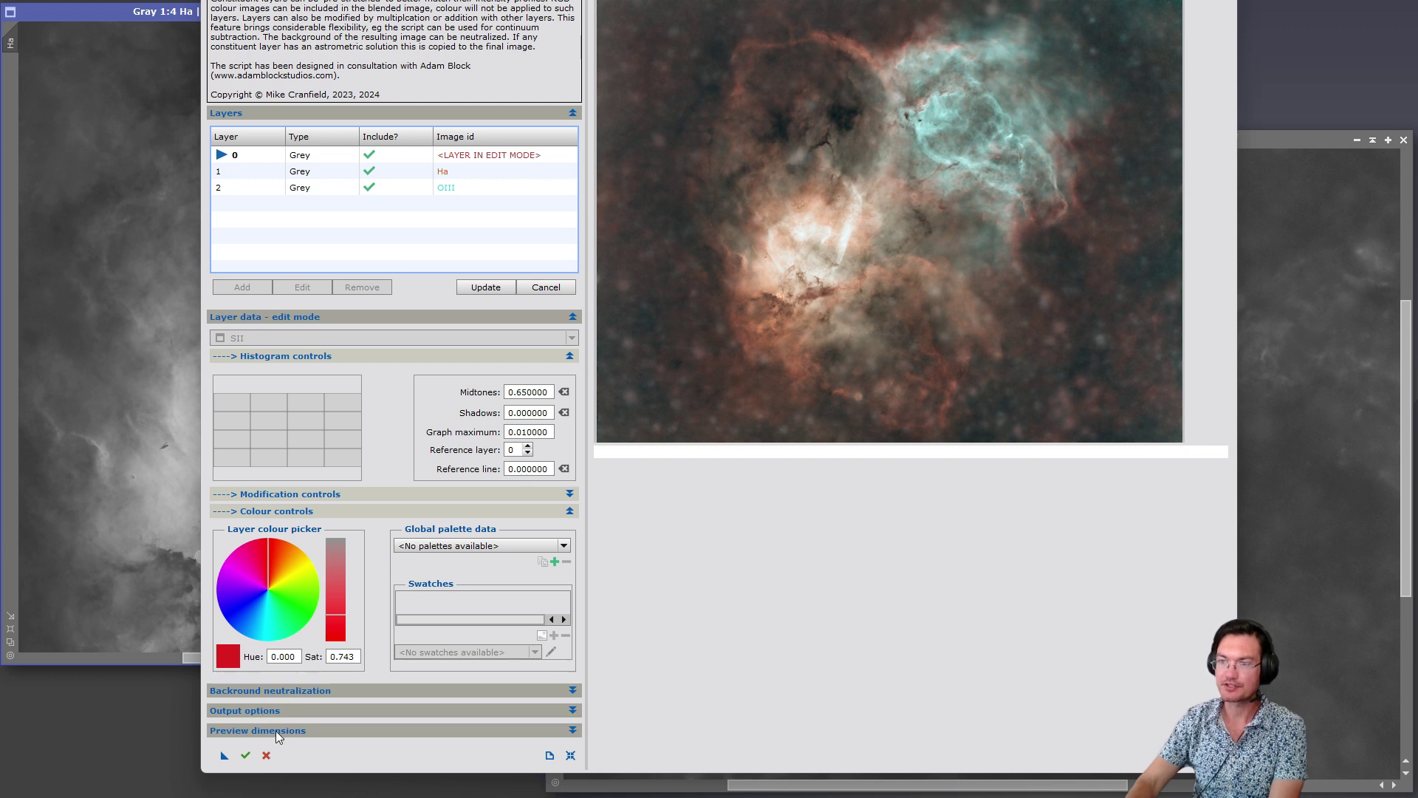
click(246, 754)
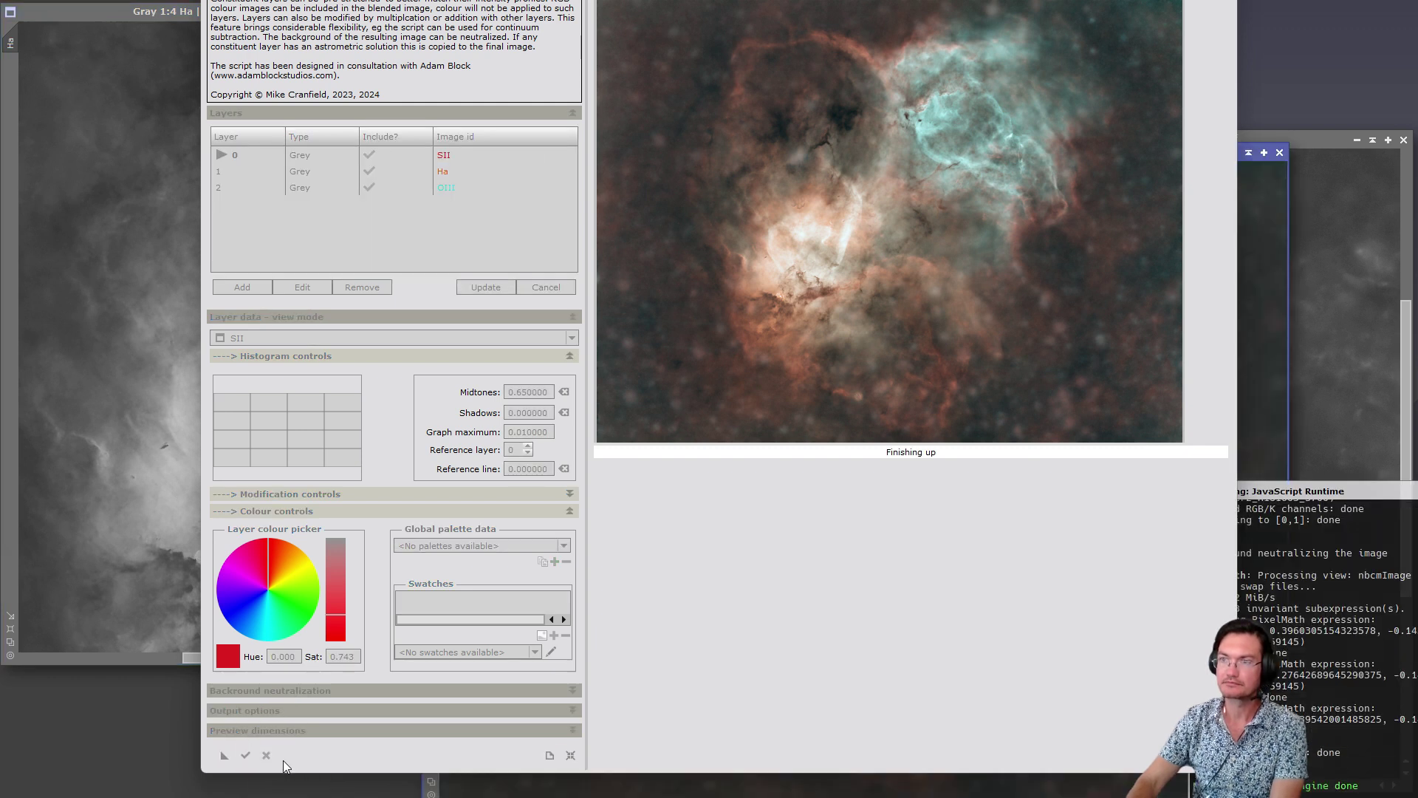
Step: Close the colour mapper and enlarge the nbcmImage window to fill the screen
click(266, 755)
drag(759, 152, 344, 11)
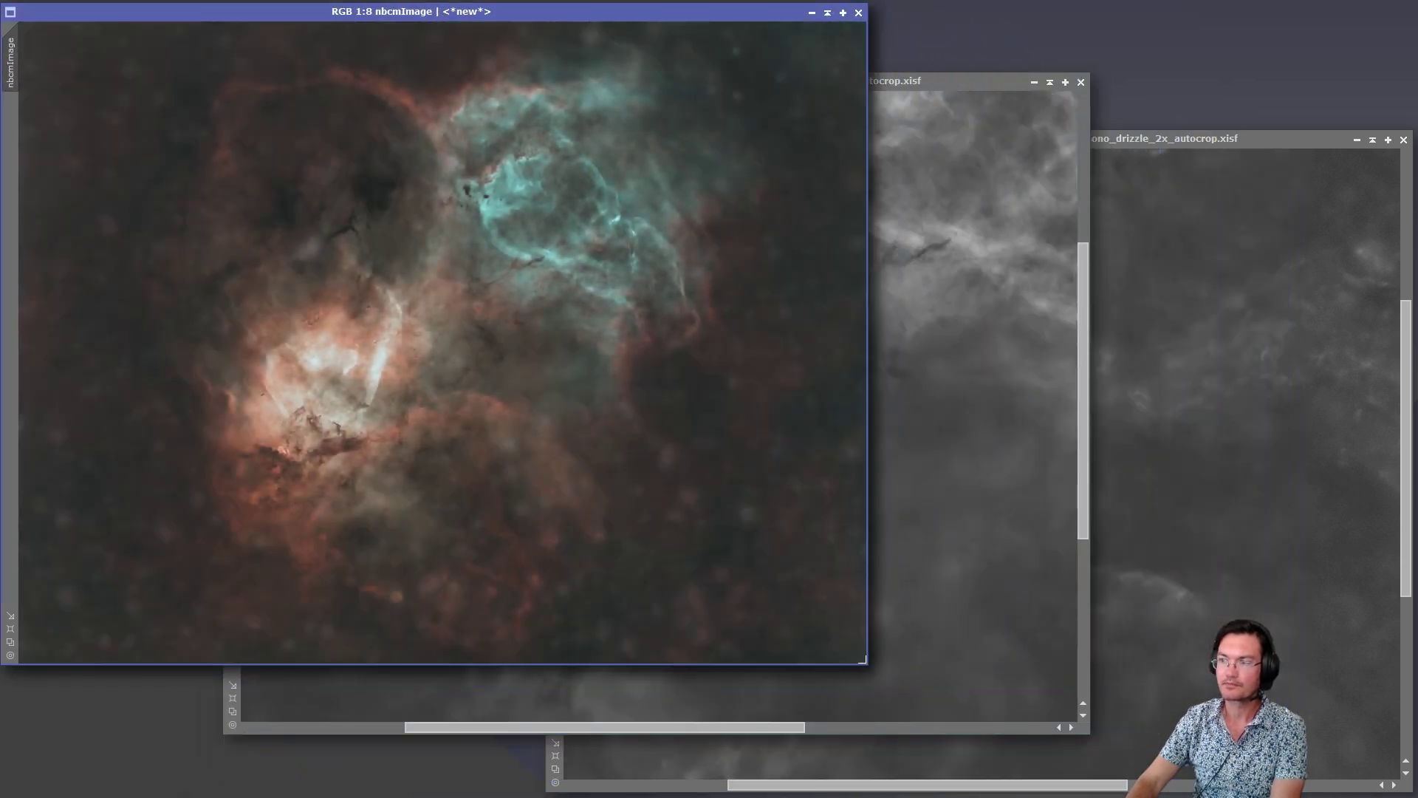
drag(864, 661, 1409, 791)
scroll(820, 489, up, 1)
scroll(819, 489, up, 3)
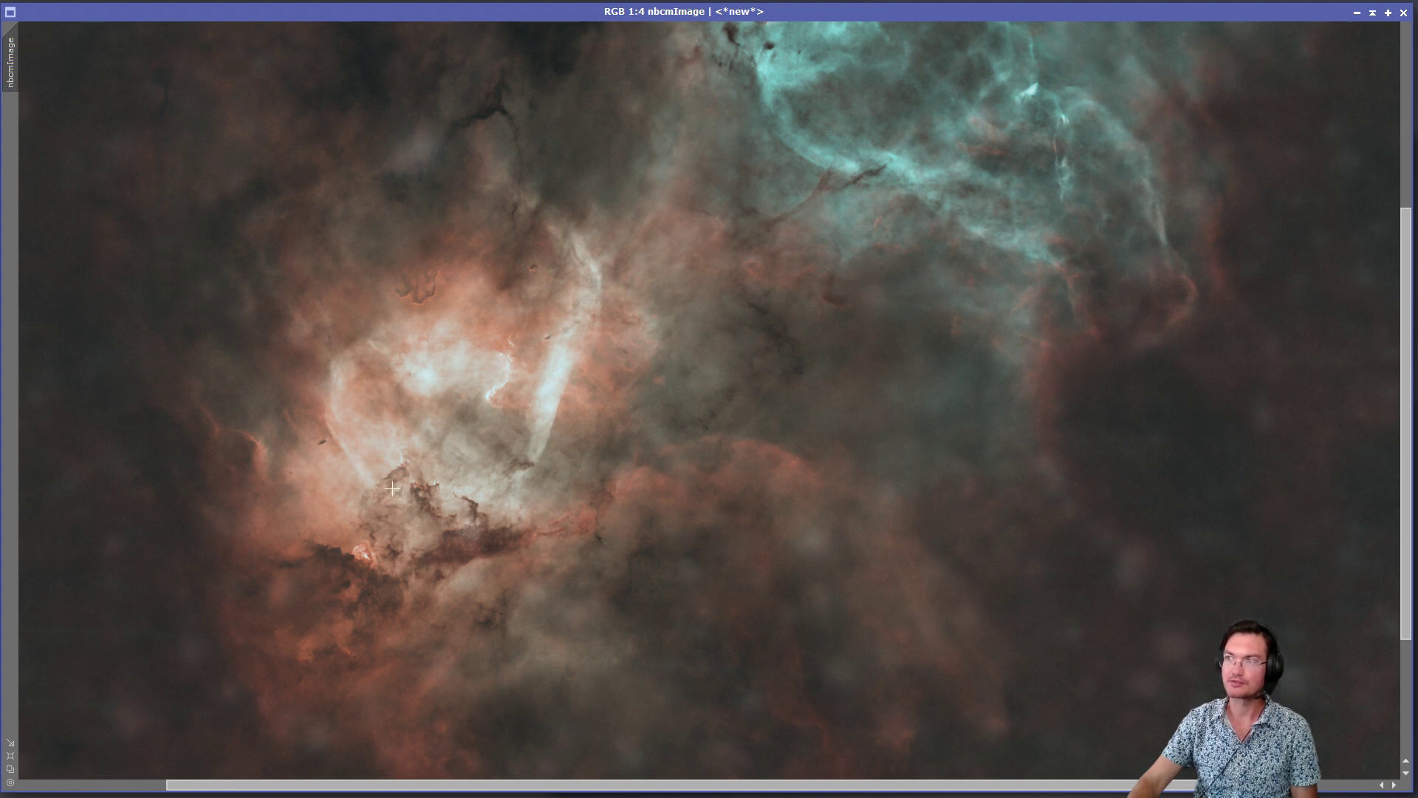
Step: Zoom around the rust-red and cyan blend, then bring the grey Ha master frame back in front
scroll(604, 514, down, 1)
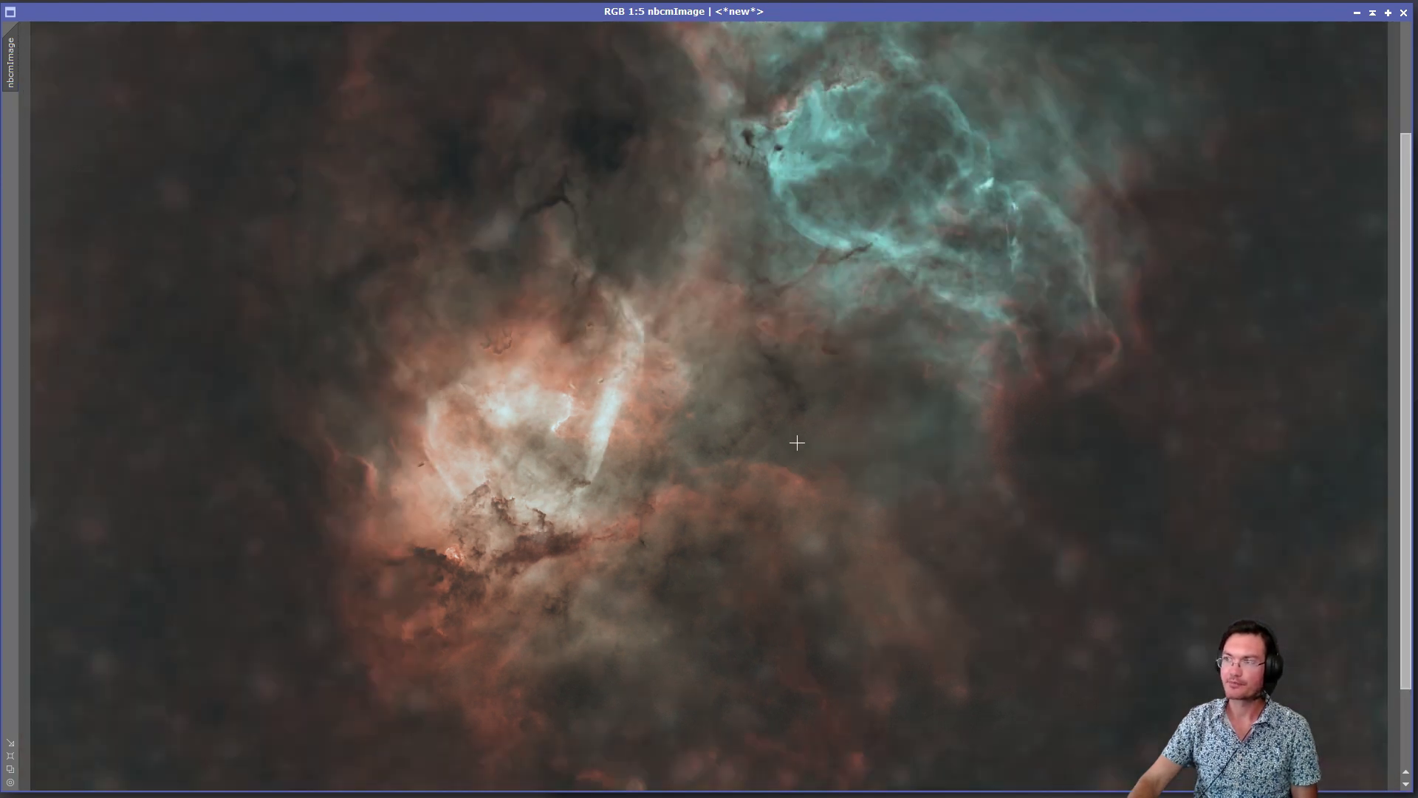
scroll(839, 456, down, 1)
scroll(745, 391, up, 2)
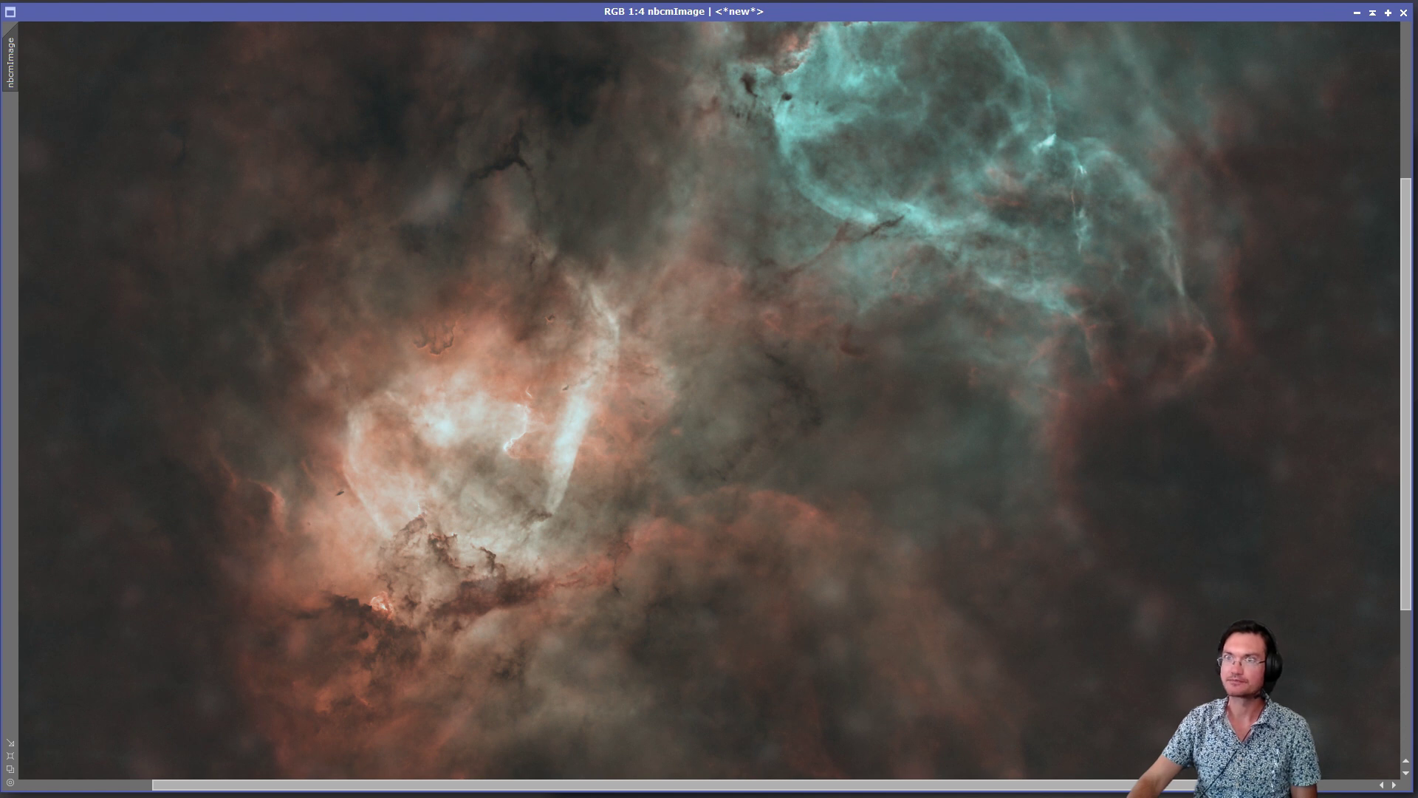
key(ctrl+Tab)
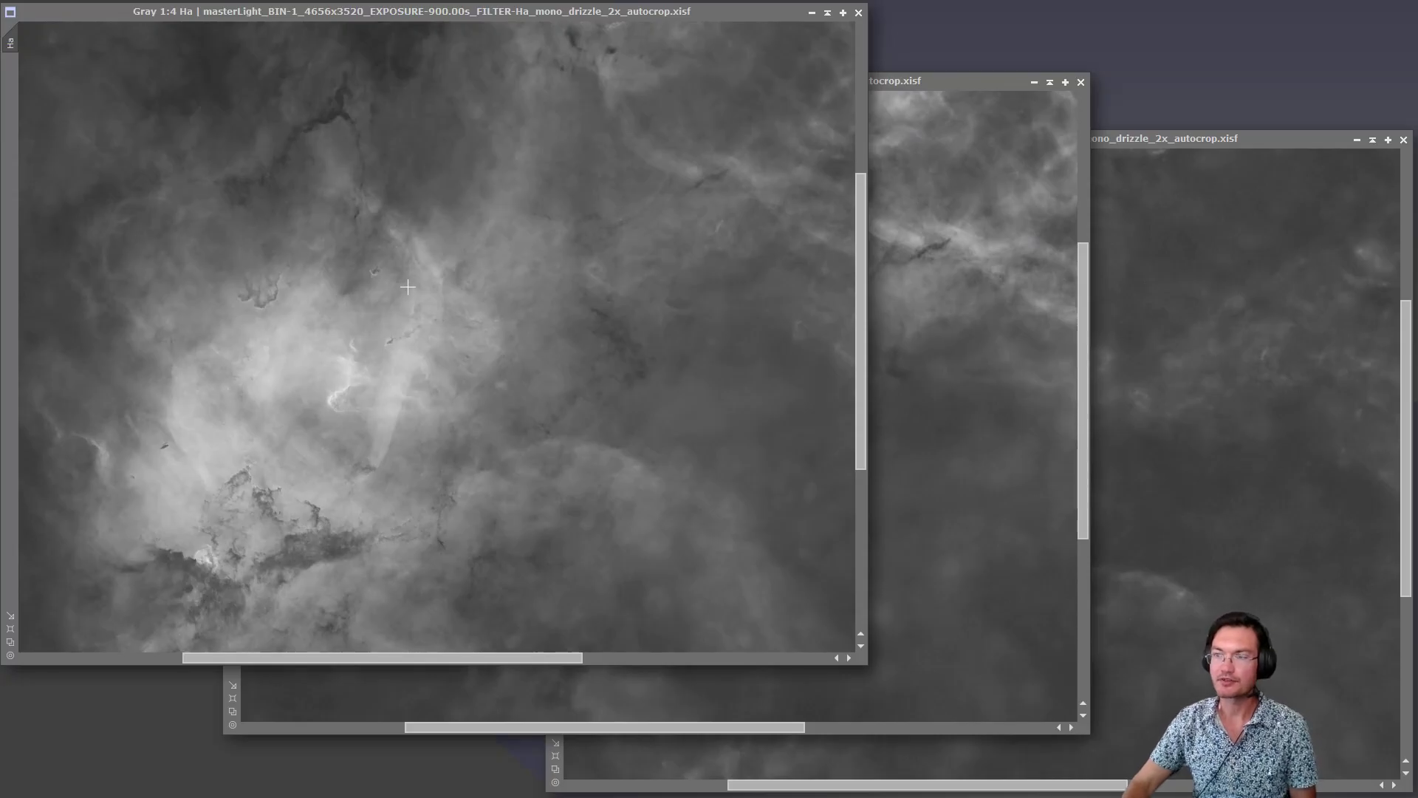
Step: Launch the NarrowbandHueCombination script from Script > Toolbox
click(189, 2)
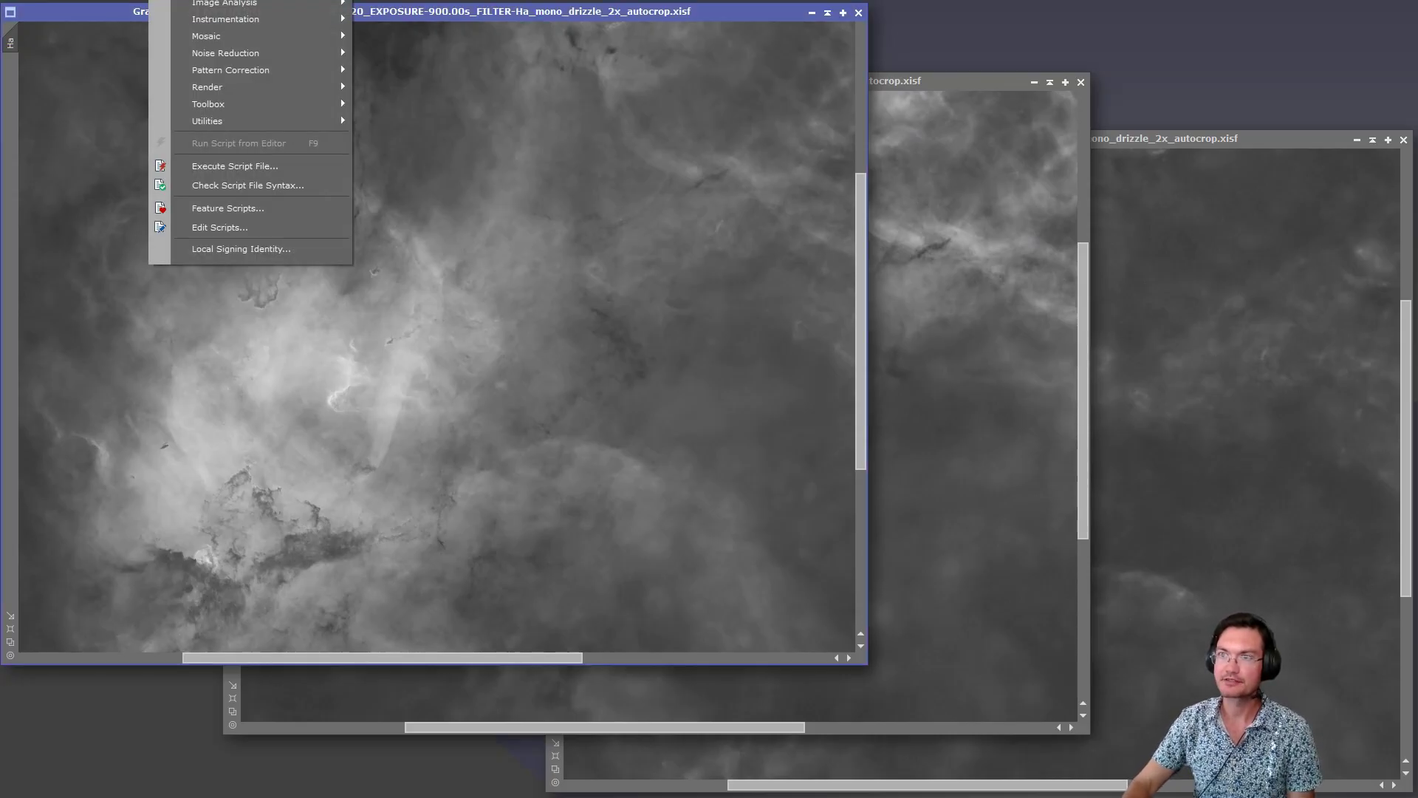
mouse_move(236, 106)
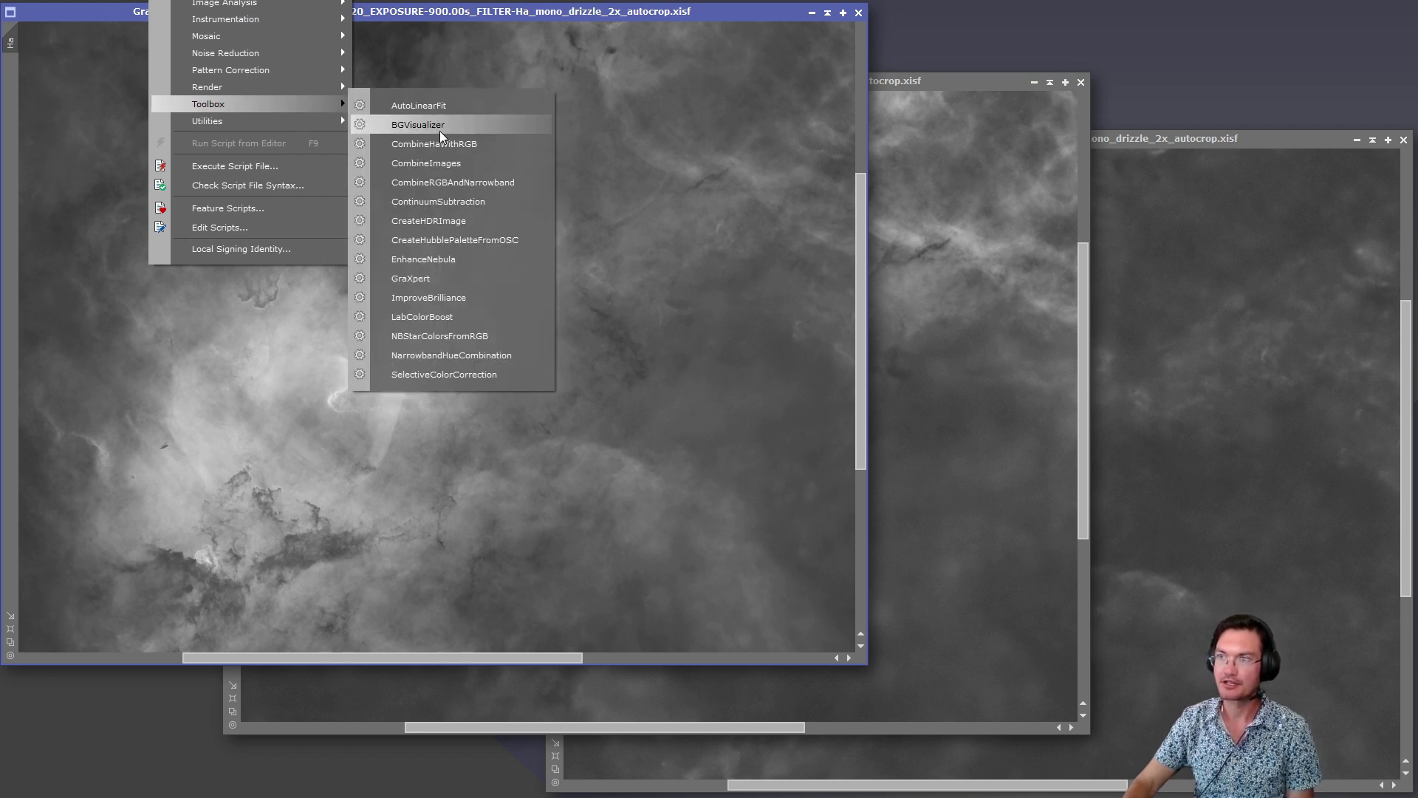
click(457, 356)
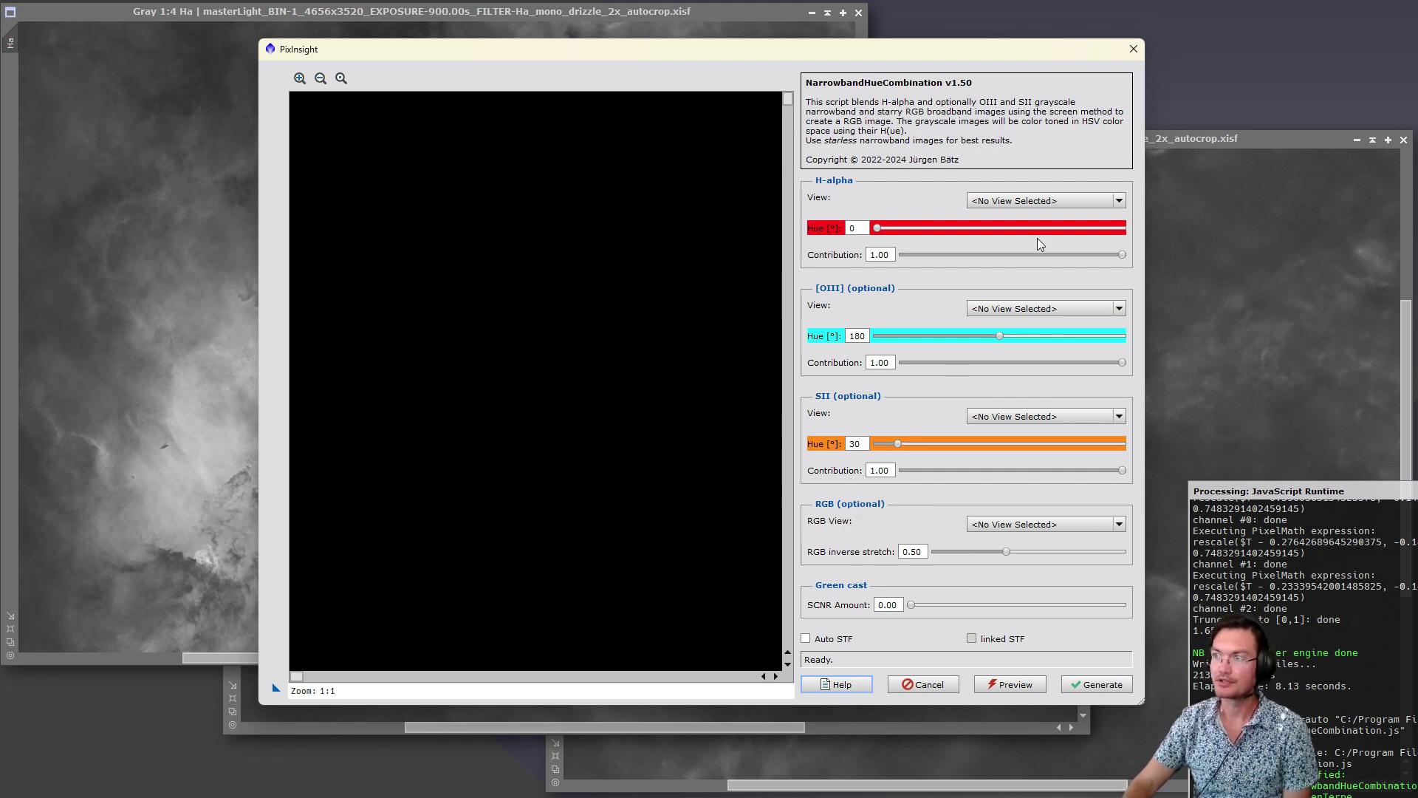
Step: Assign Ha as the H-alpha view and OIII as the OIII view
click(1056, 195)
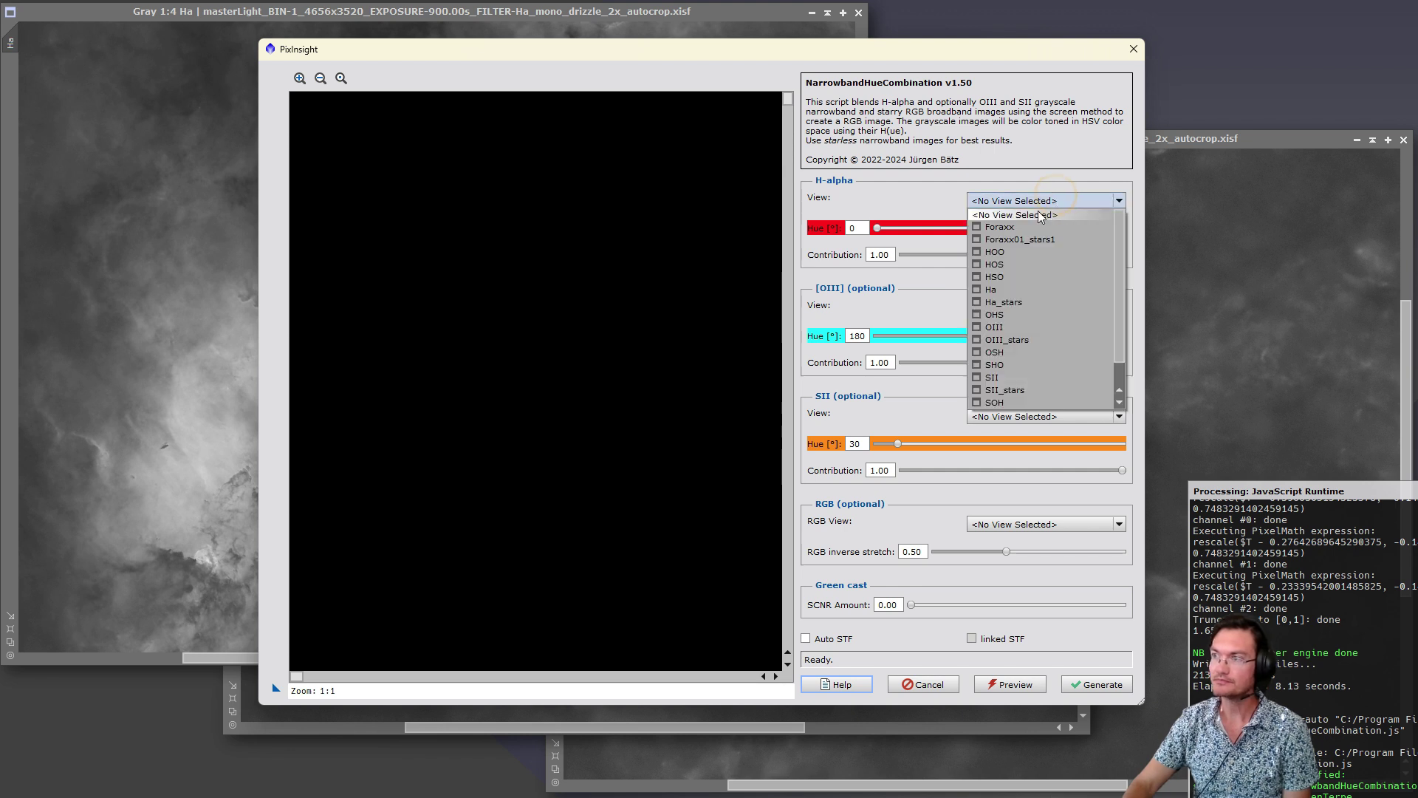
click(1005, 289)
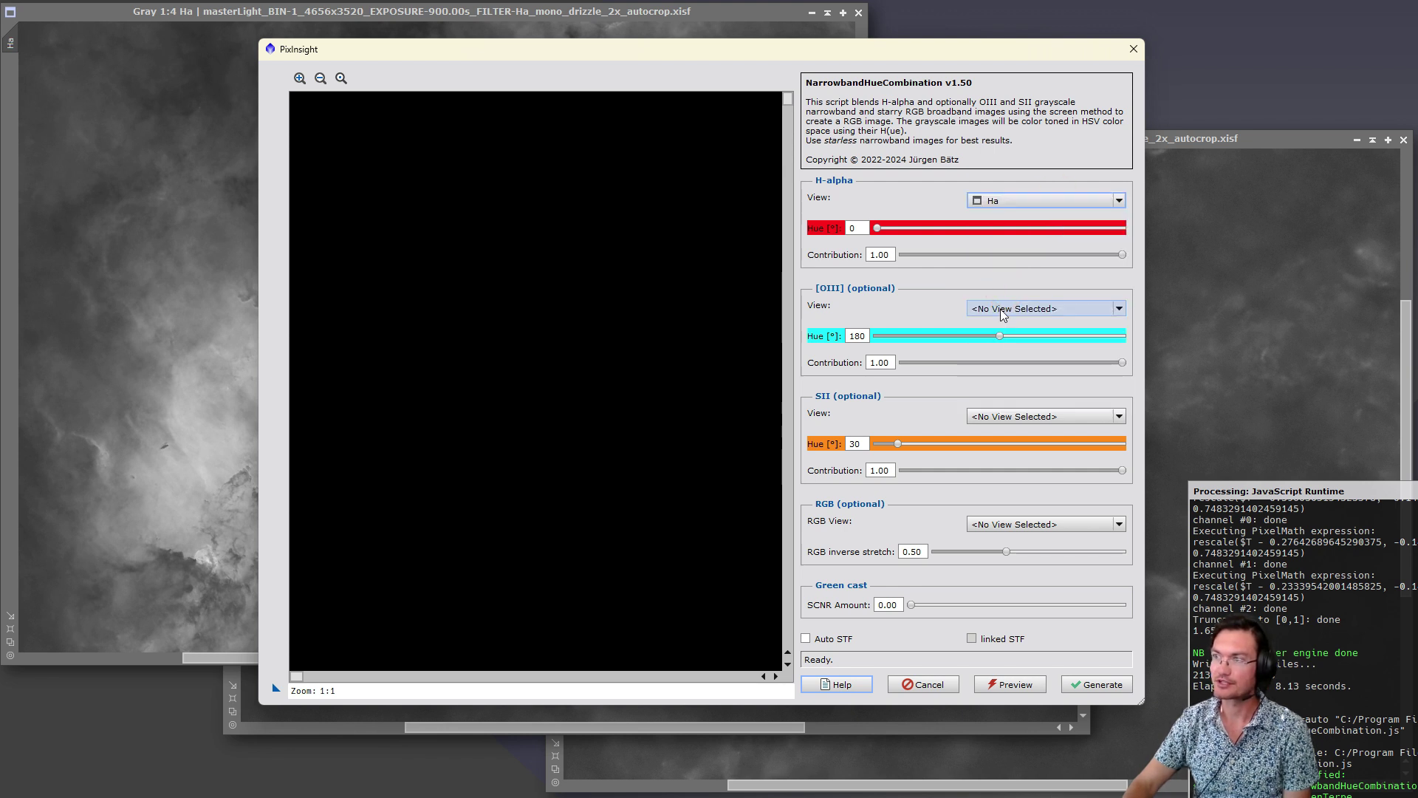
click(1003, 314)
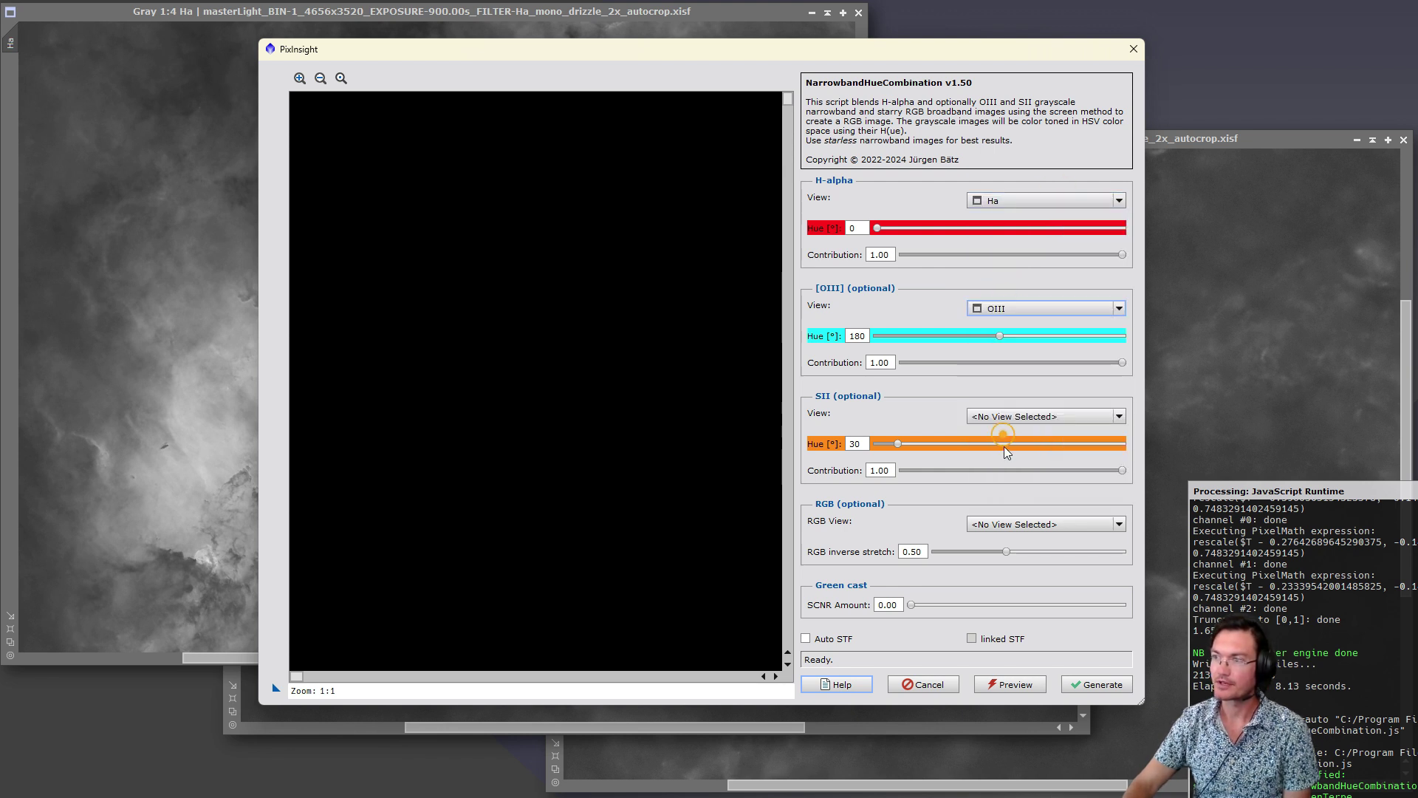
click(1006, 417)
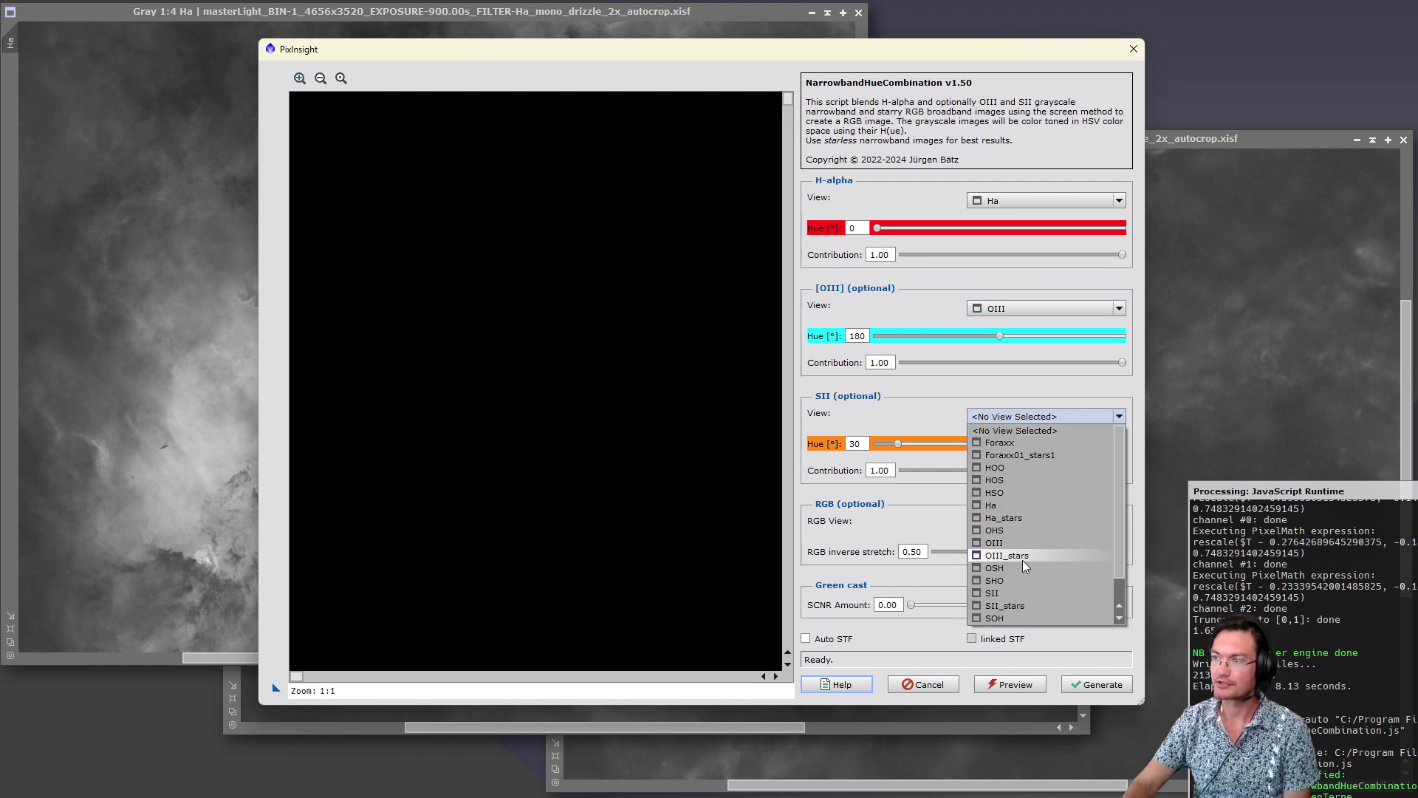
Step: Assign SII to the SII channel, then preview the blend zoomed in on the nebula
click(1018, 591)
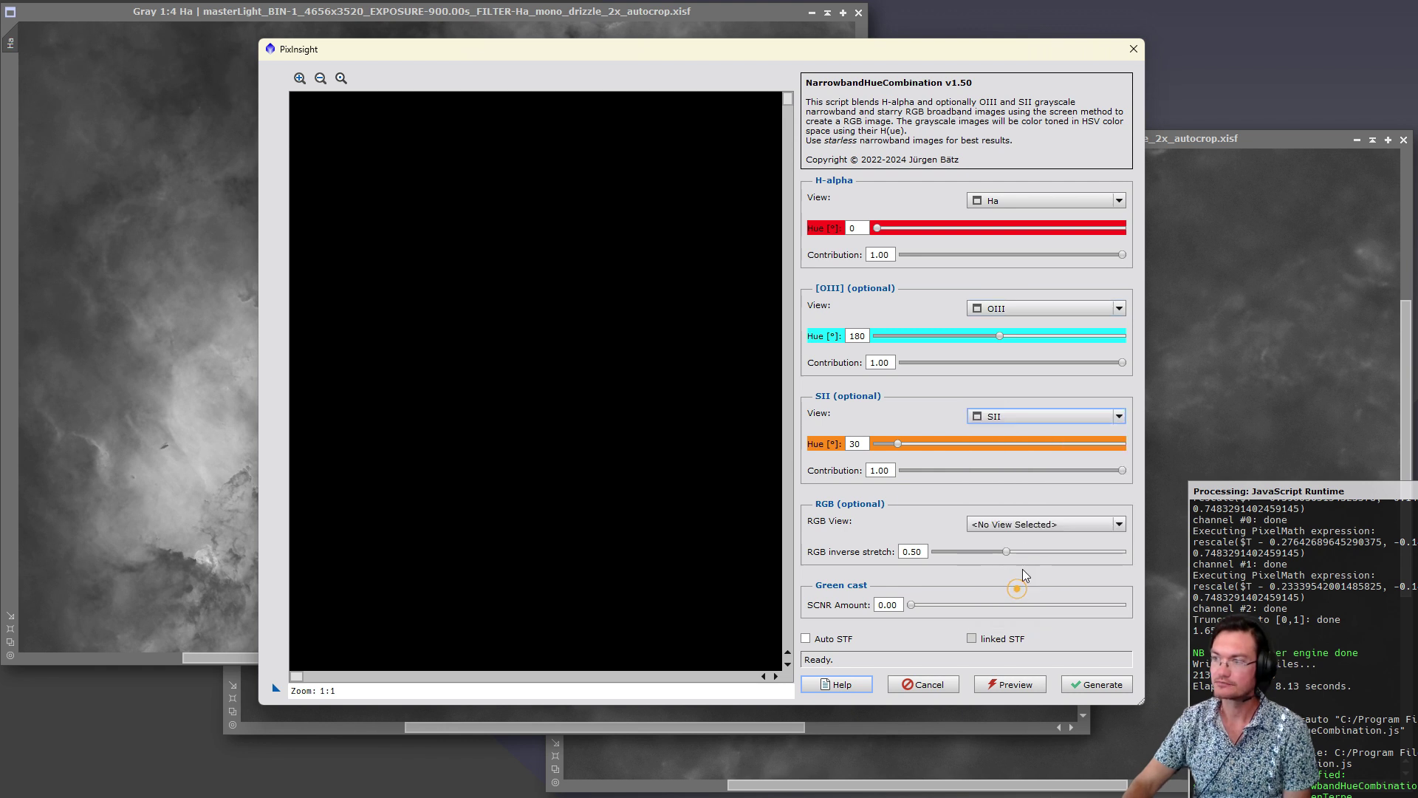
click(1014, 687)
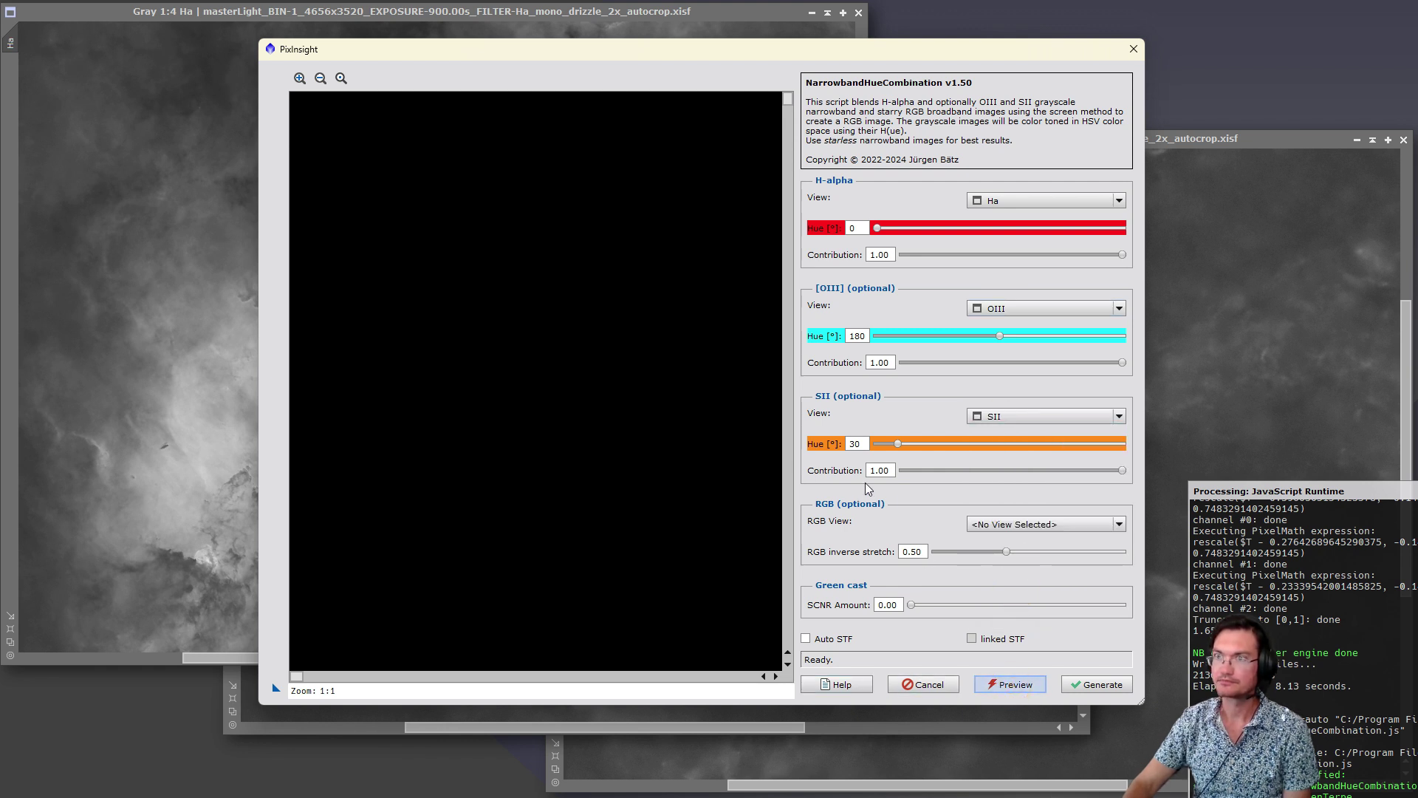
drag(620, 288, 351, 147)
click(300, 79)
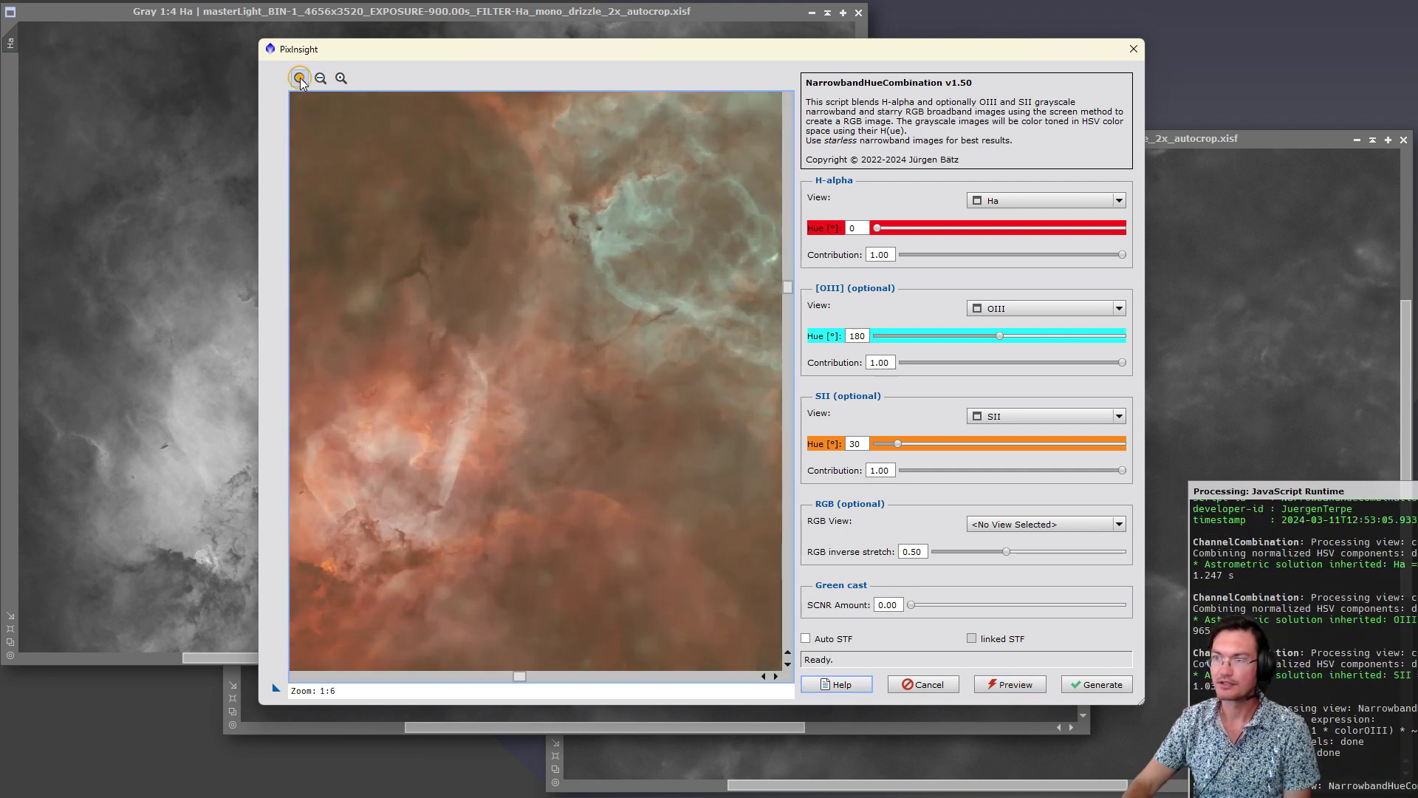
click(300, 78)
drag(465, 253, 544, 269)
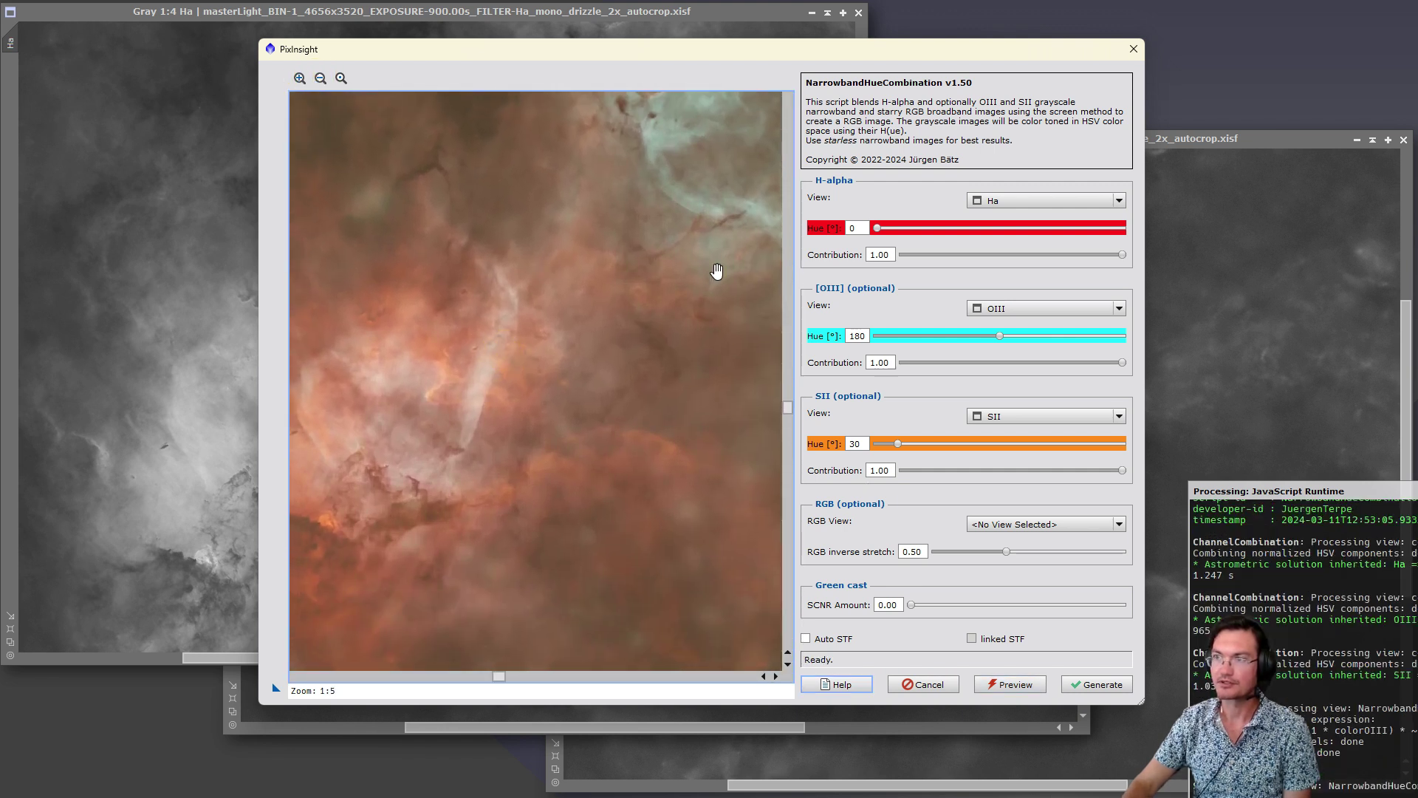
drag(707, 260, 691, 302)
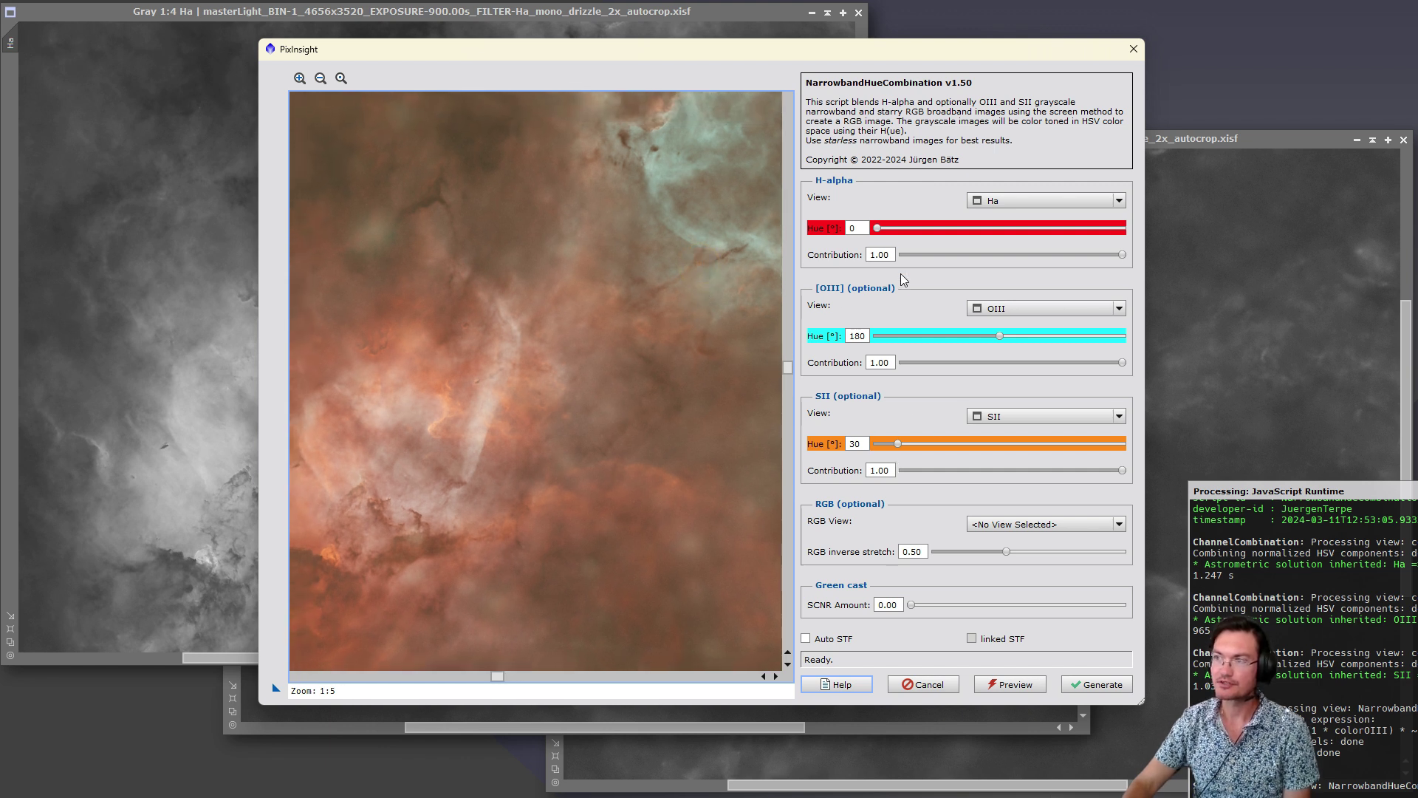
Step: Set H-alpha hue to 31 and SII hue to 0, then refresh the preview
drag(879, 228, 899, 229)
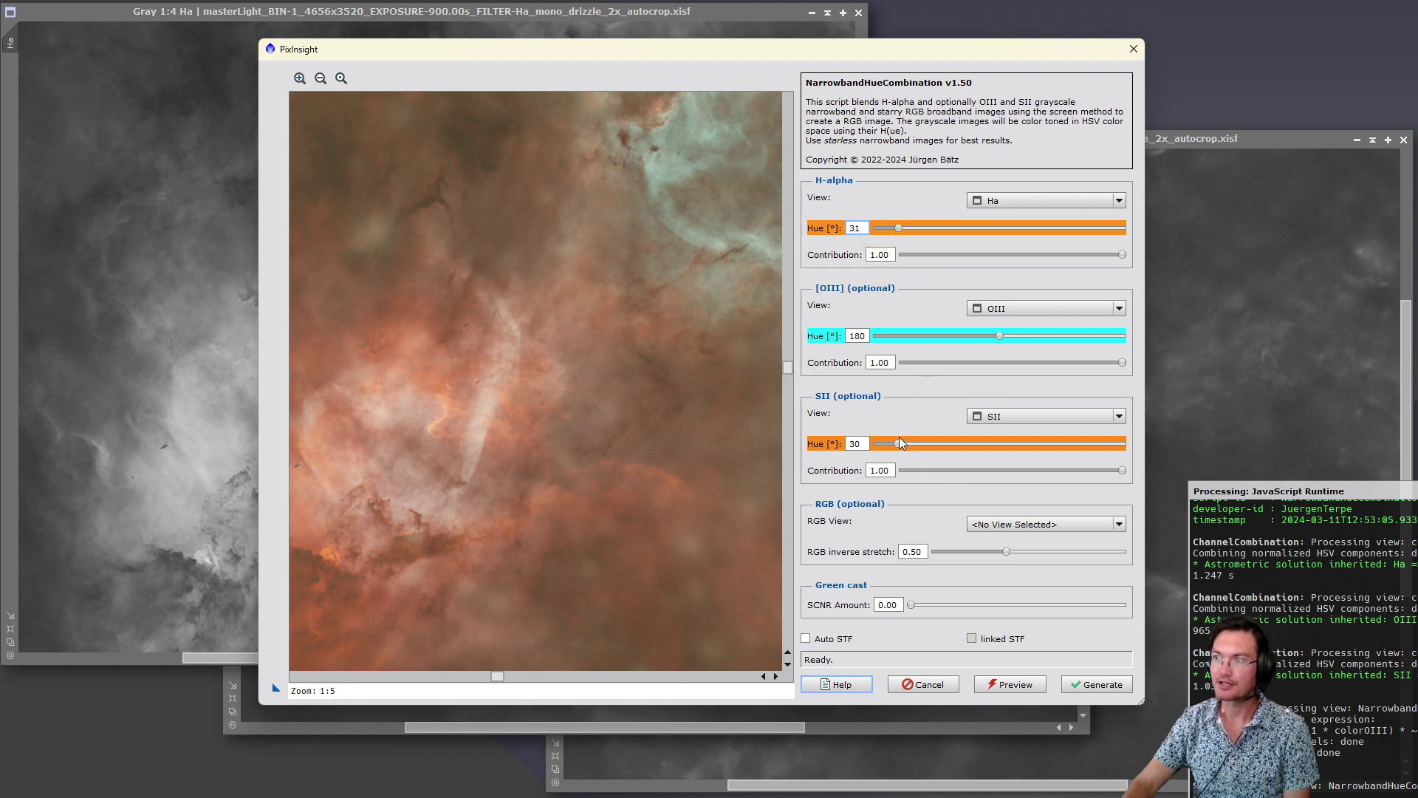
drag(898, 443, 877, 443)
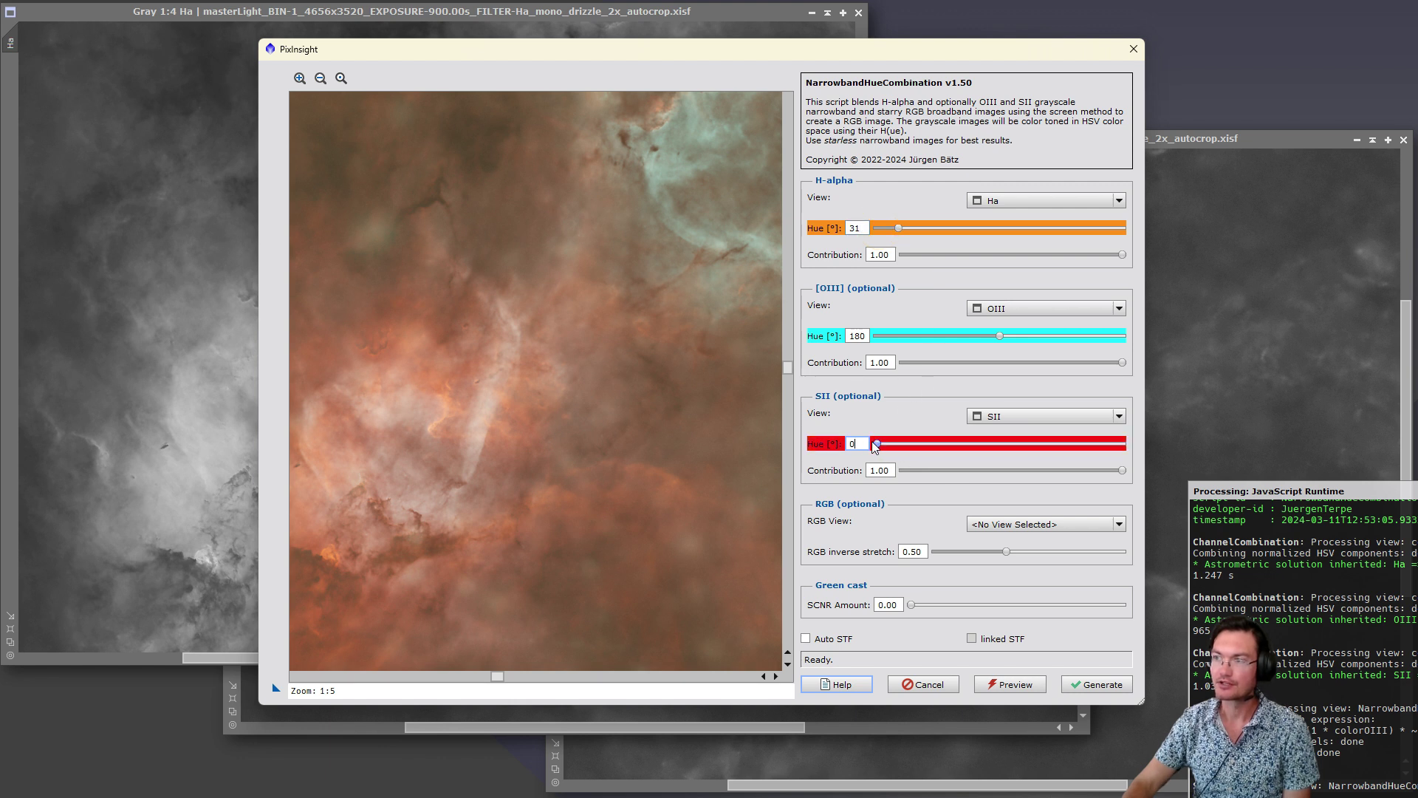
click(1006, 684)
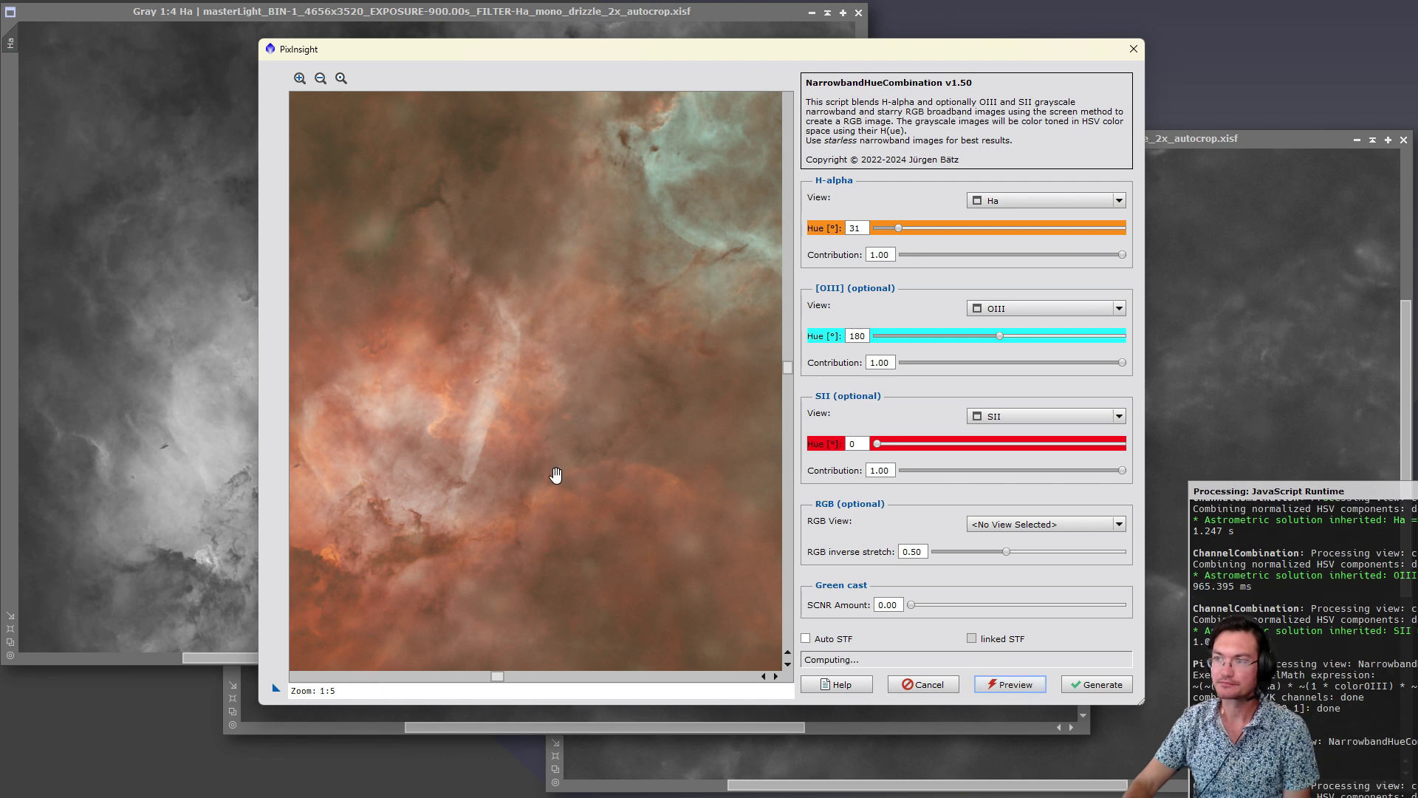
scroll(546, 455, down, 1)
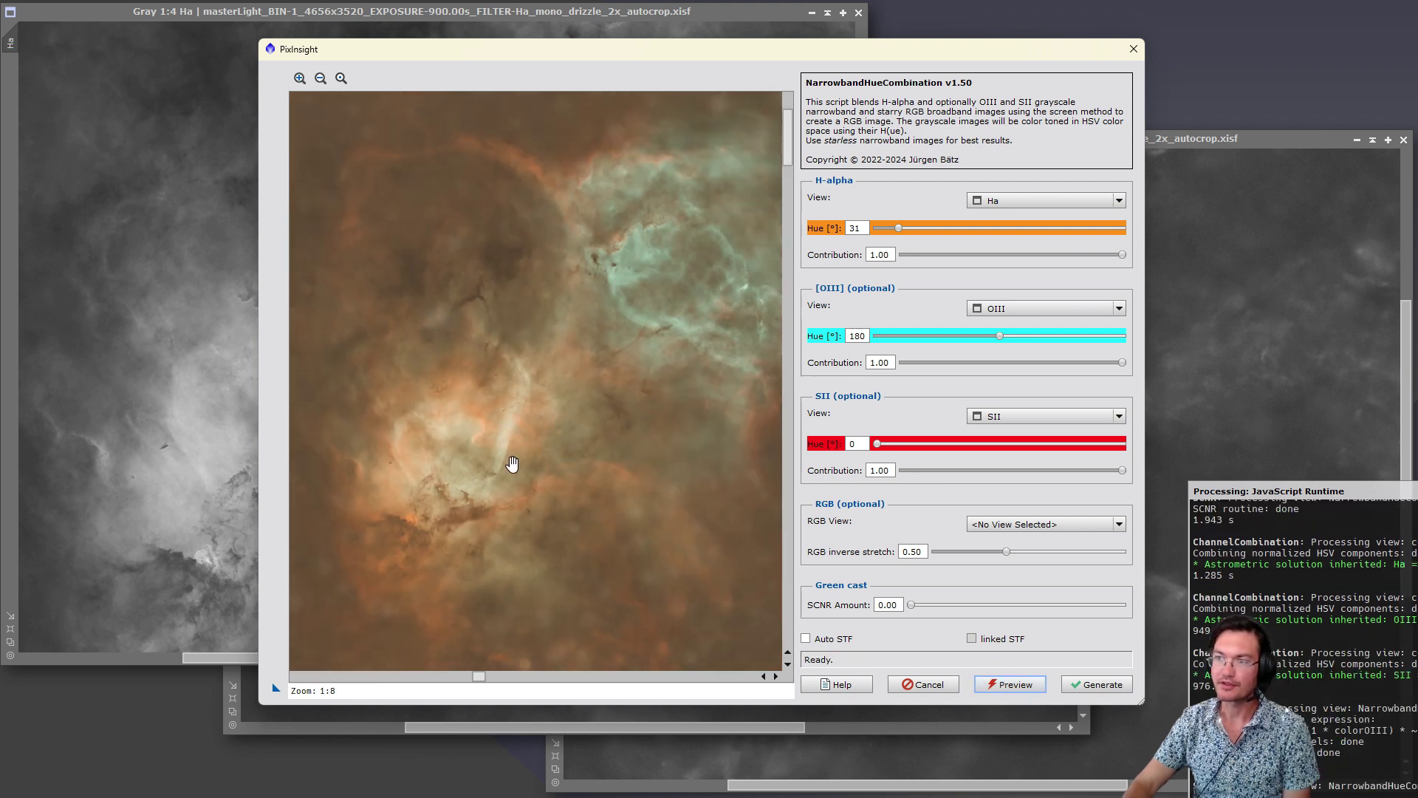
Step: Shift H-alpha hue to 99 and OIII hue to 208, add SCNR amount 0.45, and preview
drag(514, 531, 513, 499)
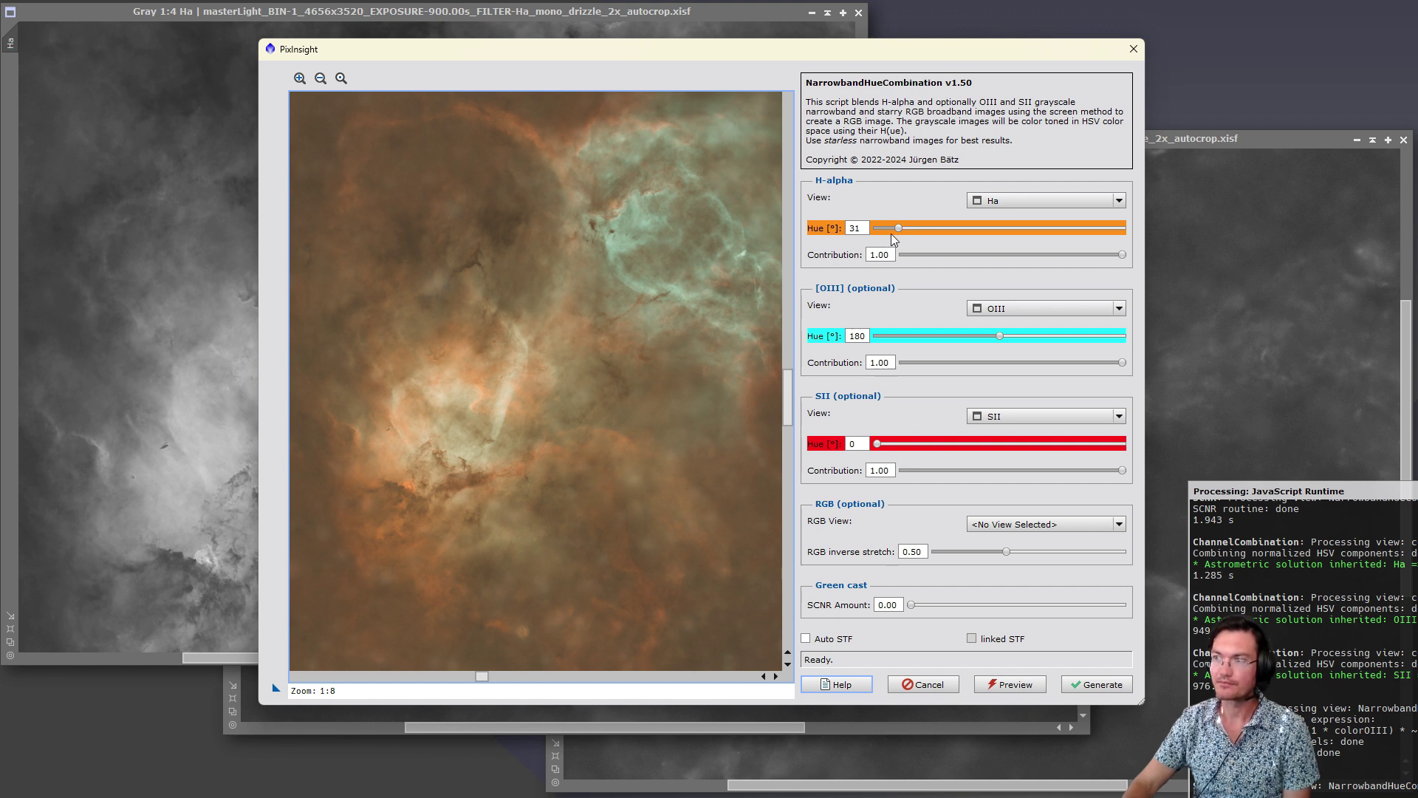
drag(901, 229, 949, 231)
mouse_move(1001, 339)
mouse_down()
mouse_move(1097, 333)
mouse_move(1005, 325)
mouse_move(1022, 334)
mouse_up()
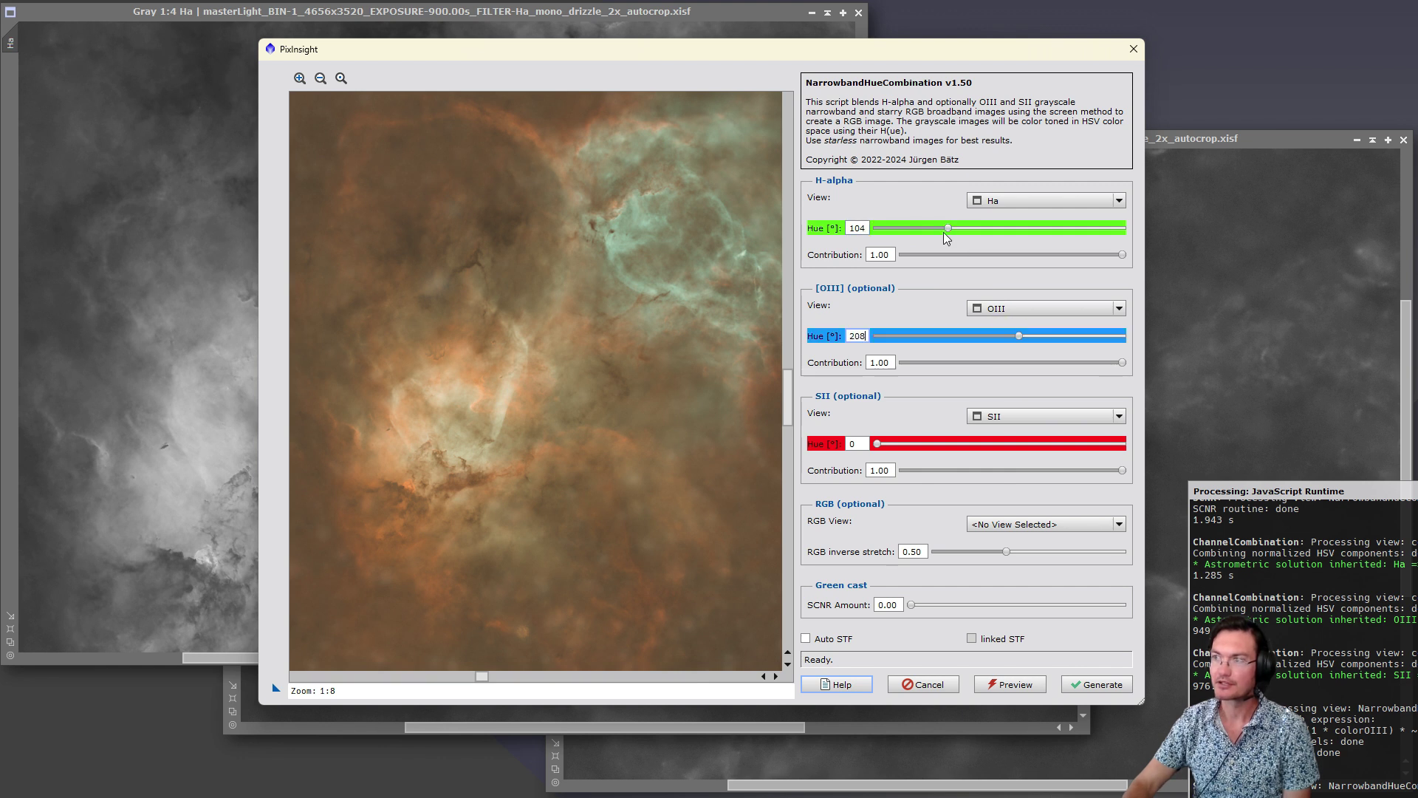
drag(948, 229, 946, 229)
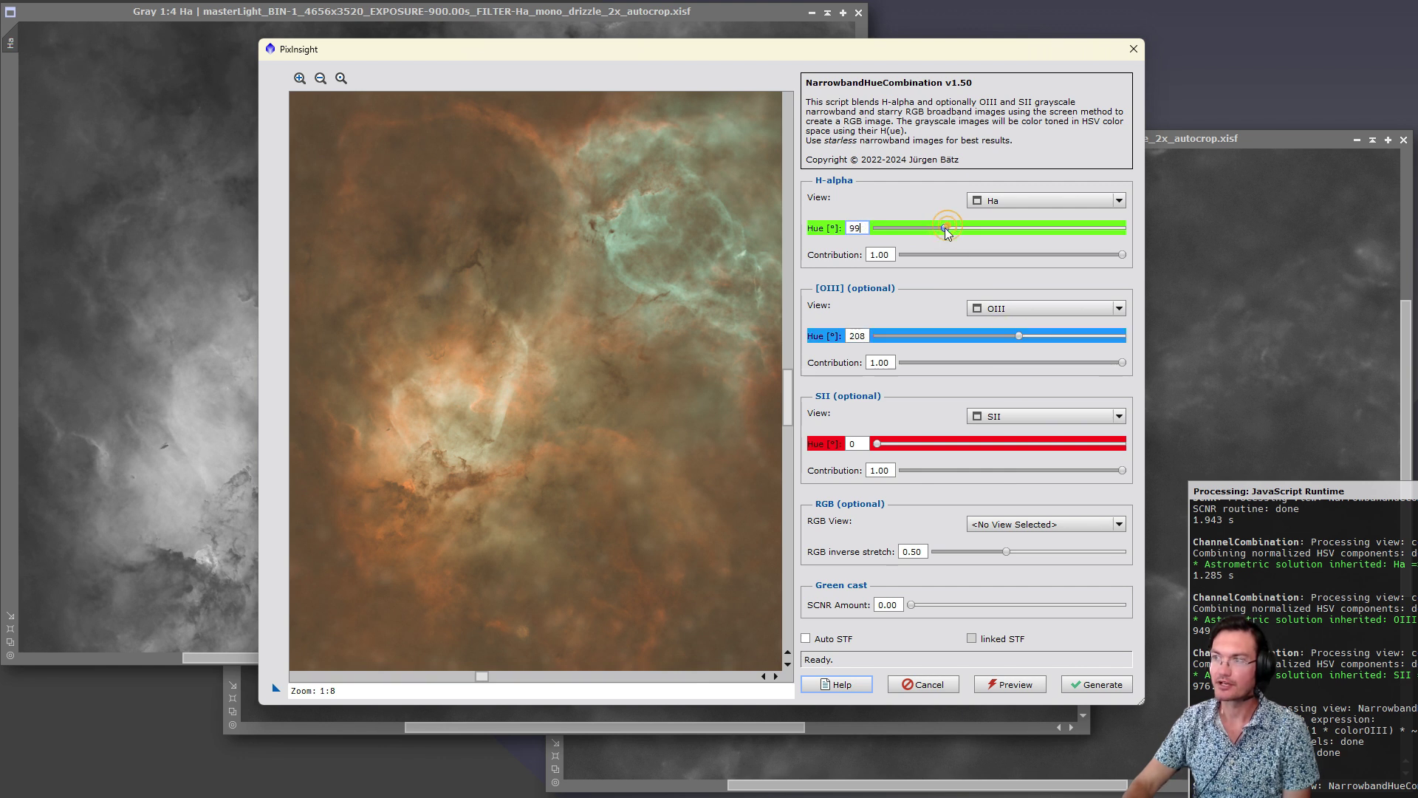
click(994, 687)
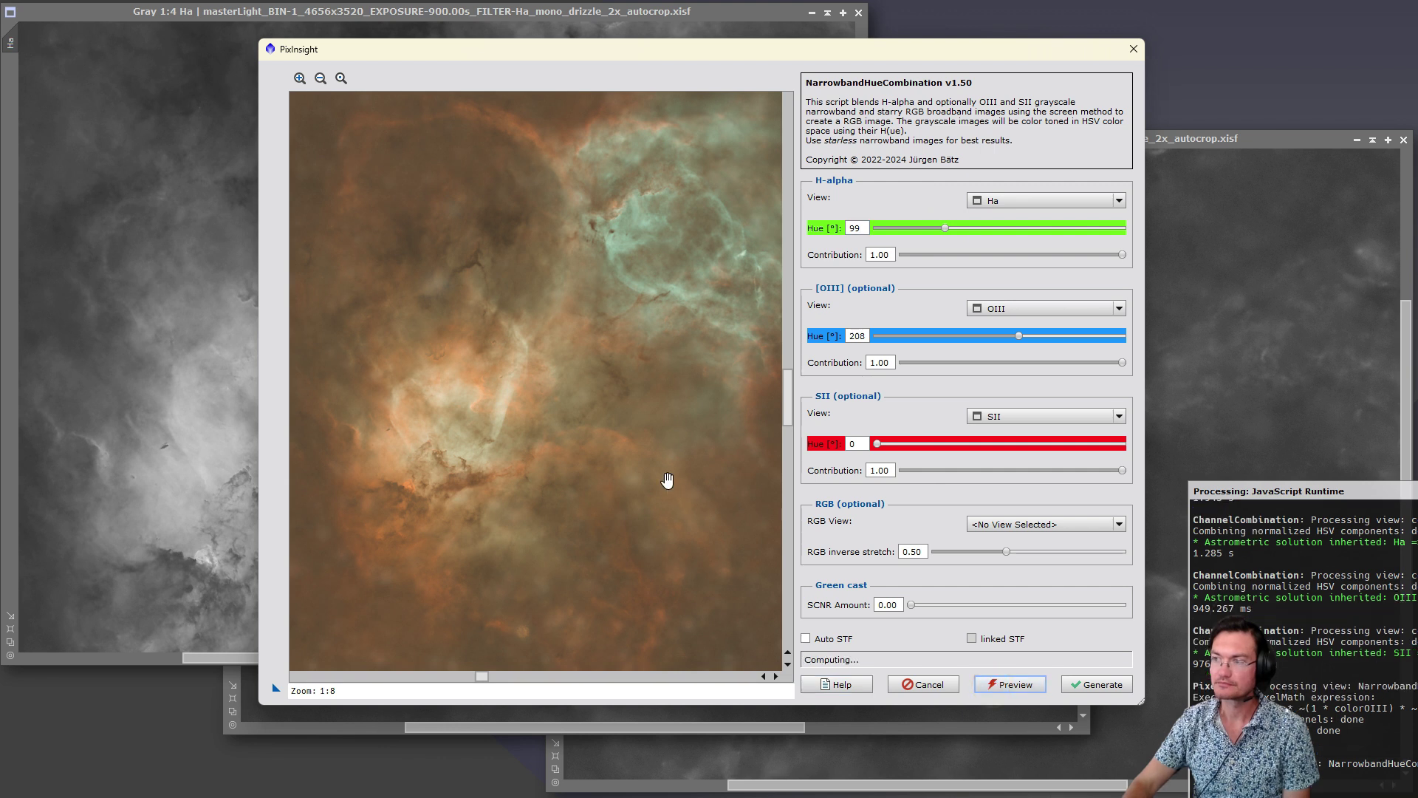
drag(912, 607, 1008, 608)
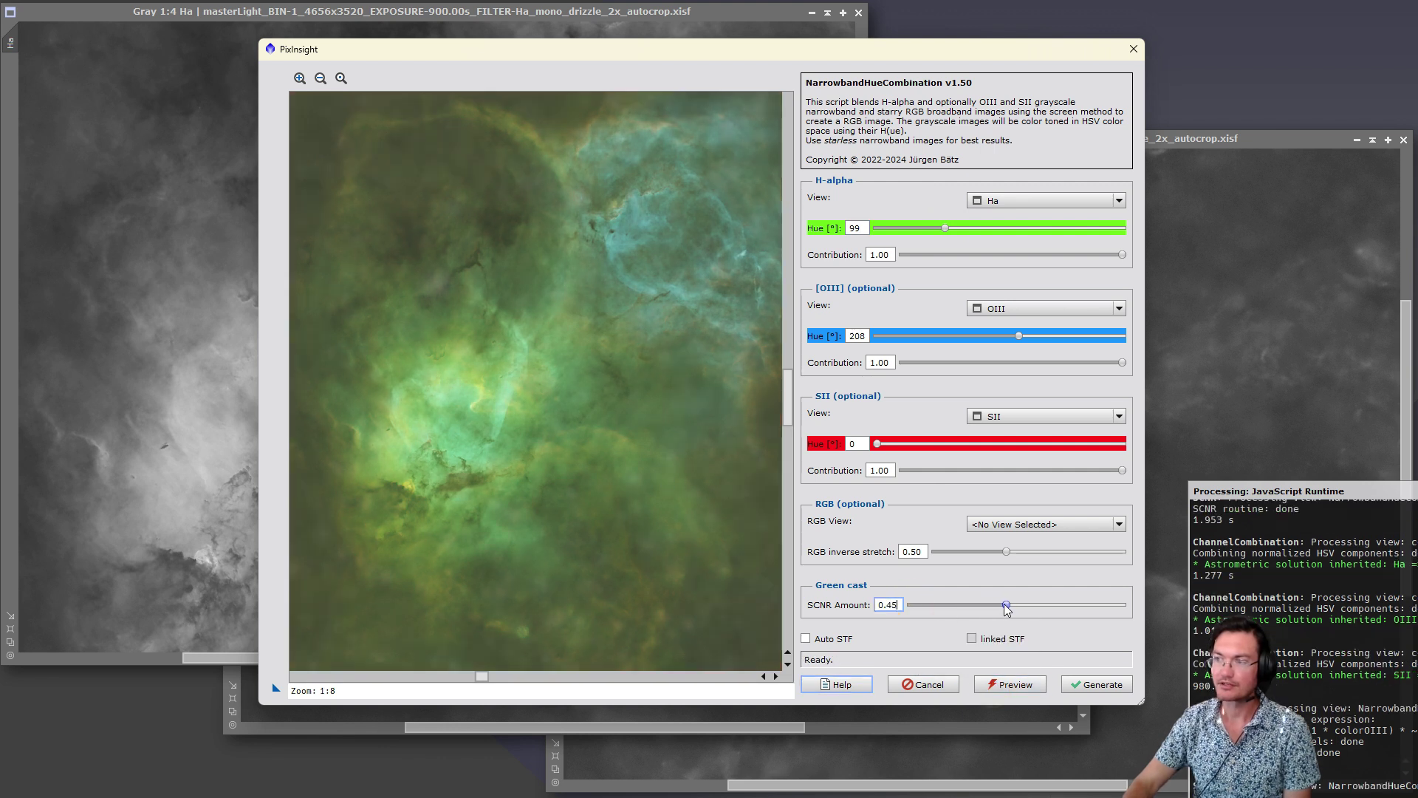
click(1006, 687)
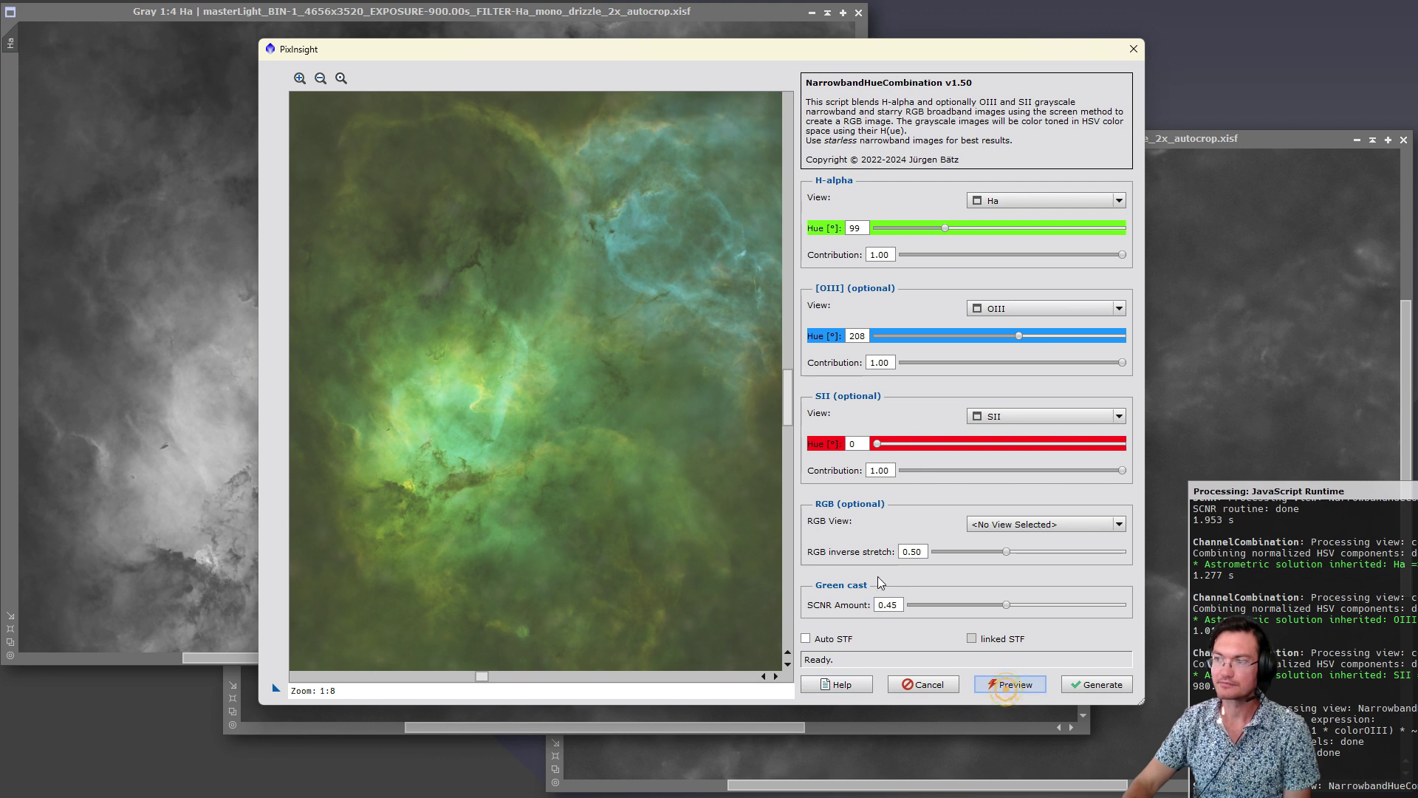
Step: Generate the combined image and compare the nine palettes, natural, Foraxx, OHS, OSH, SOH, HOS, HOO, HSO, SHO
click(1093, 686)
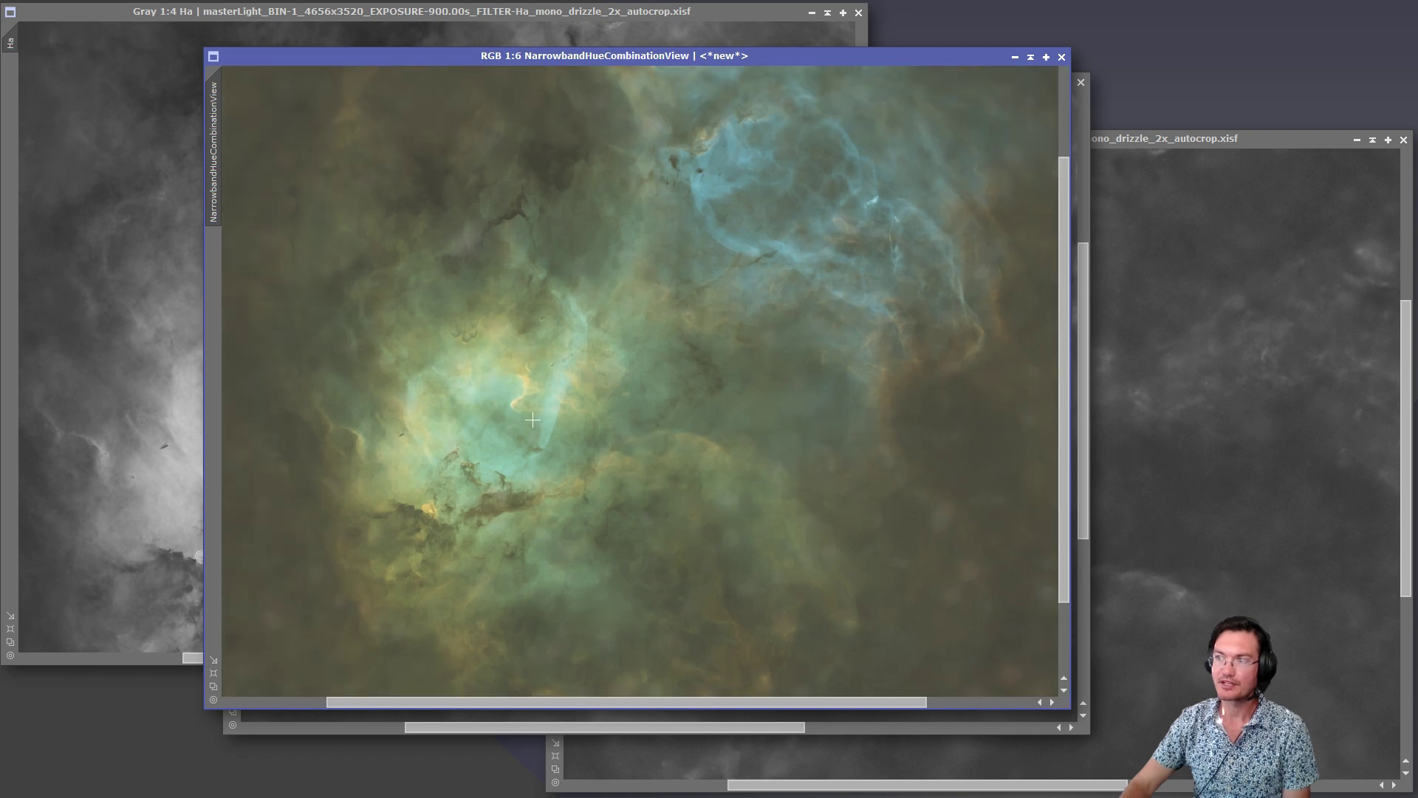
scroll(533, 419, up, 1)
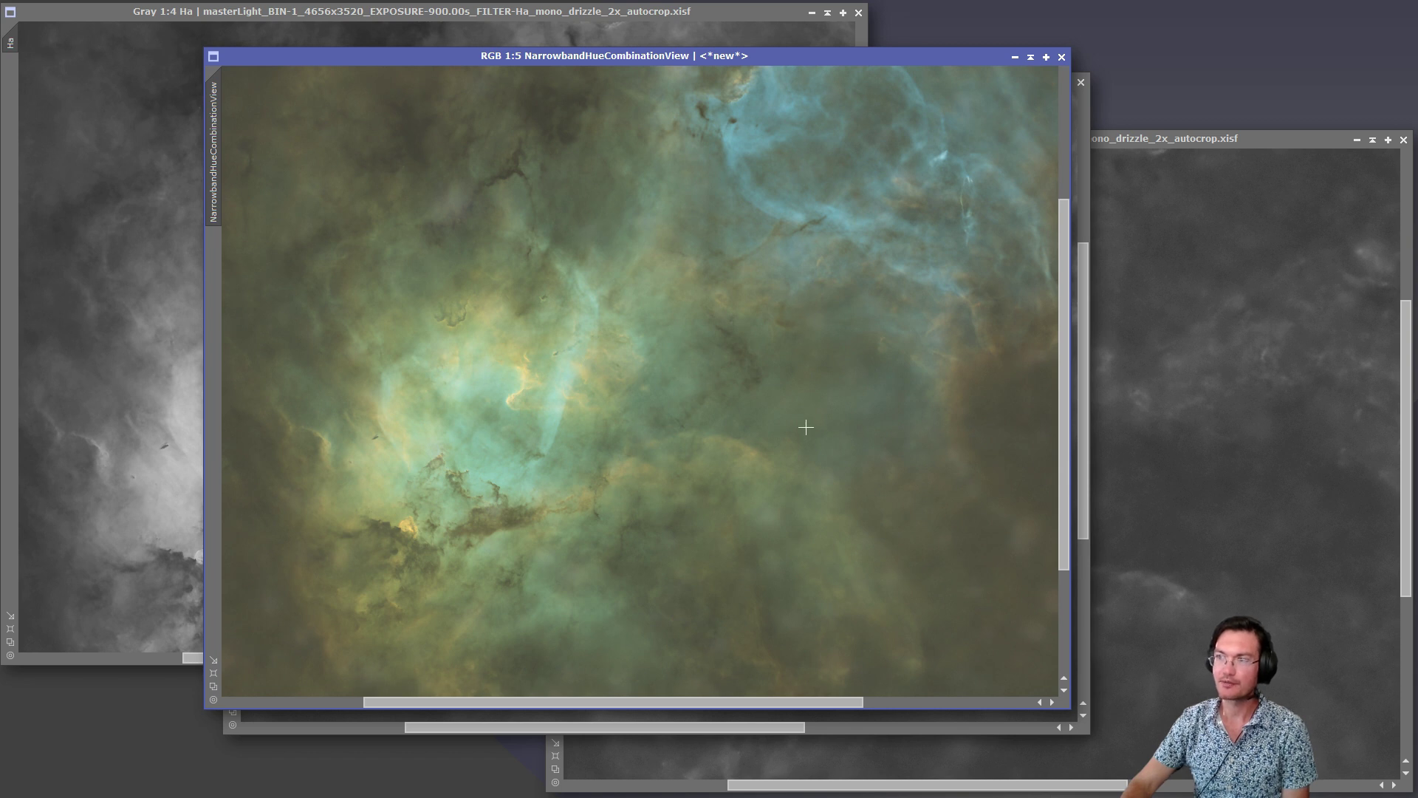
scroll(657, 384, down, 1)
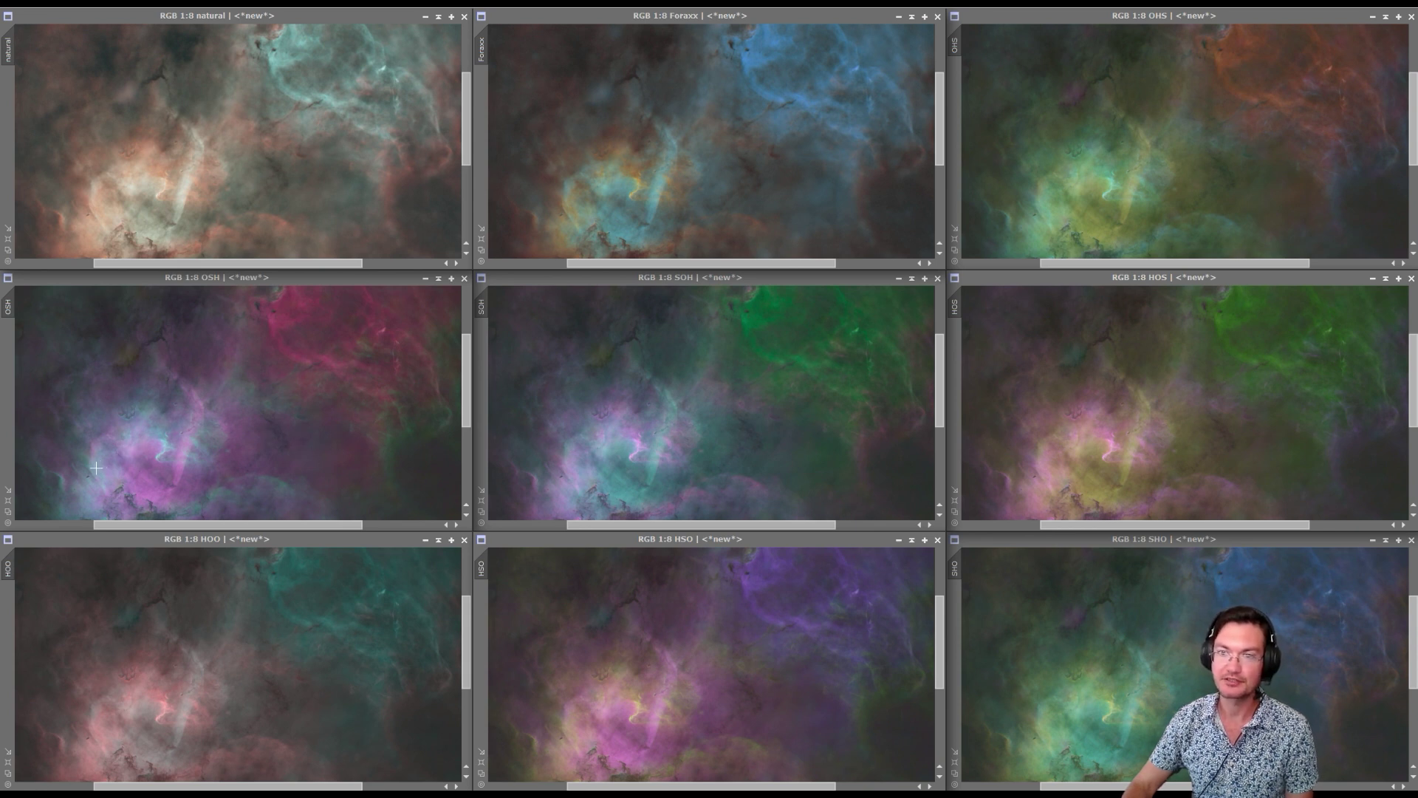
Step: Zoom the OSH version to 1:3, sample a pixel, and pan down to the dust lanes
scroll(92, 469, up, 5)
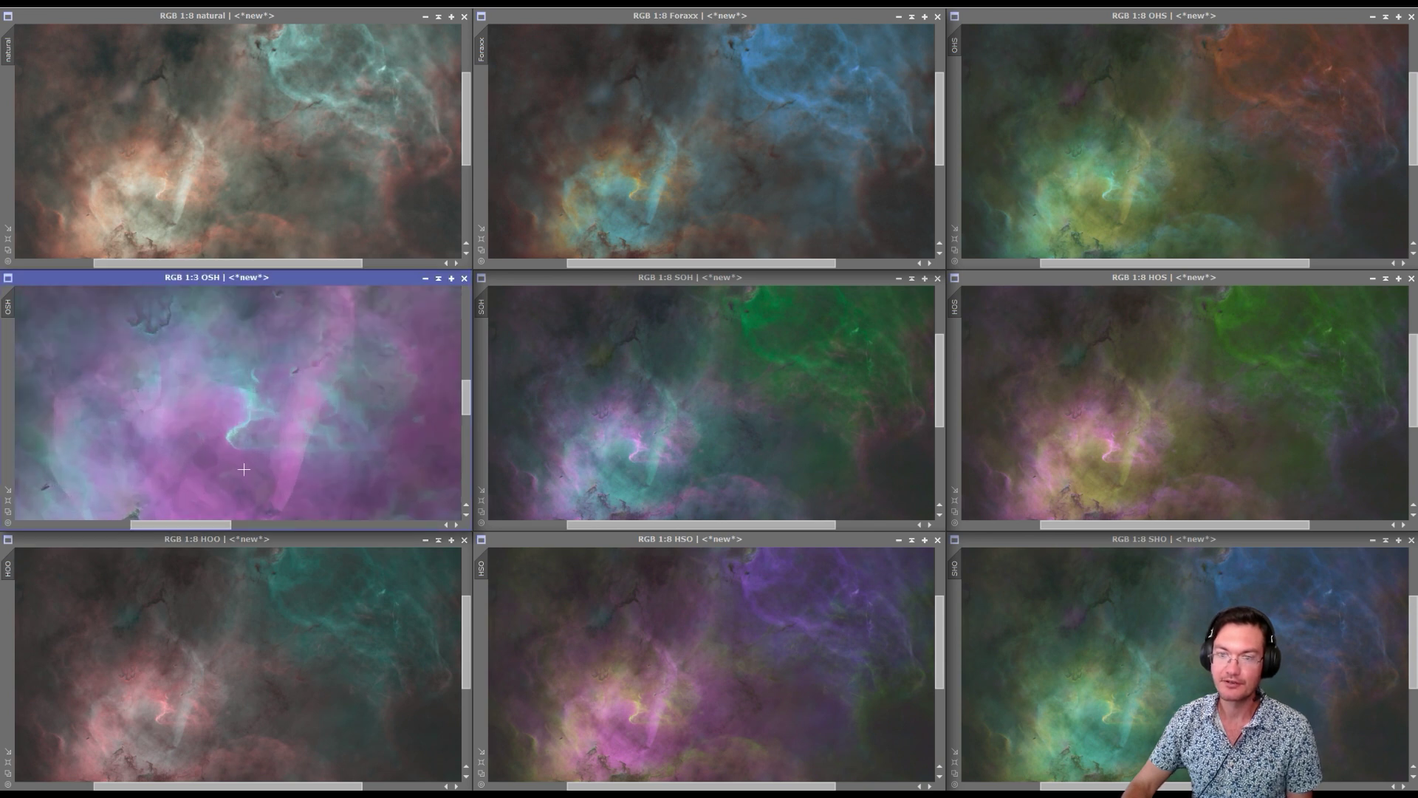
click(244, 469)
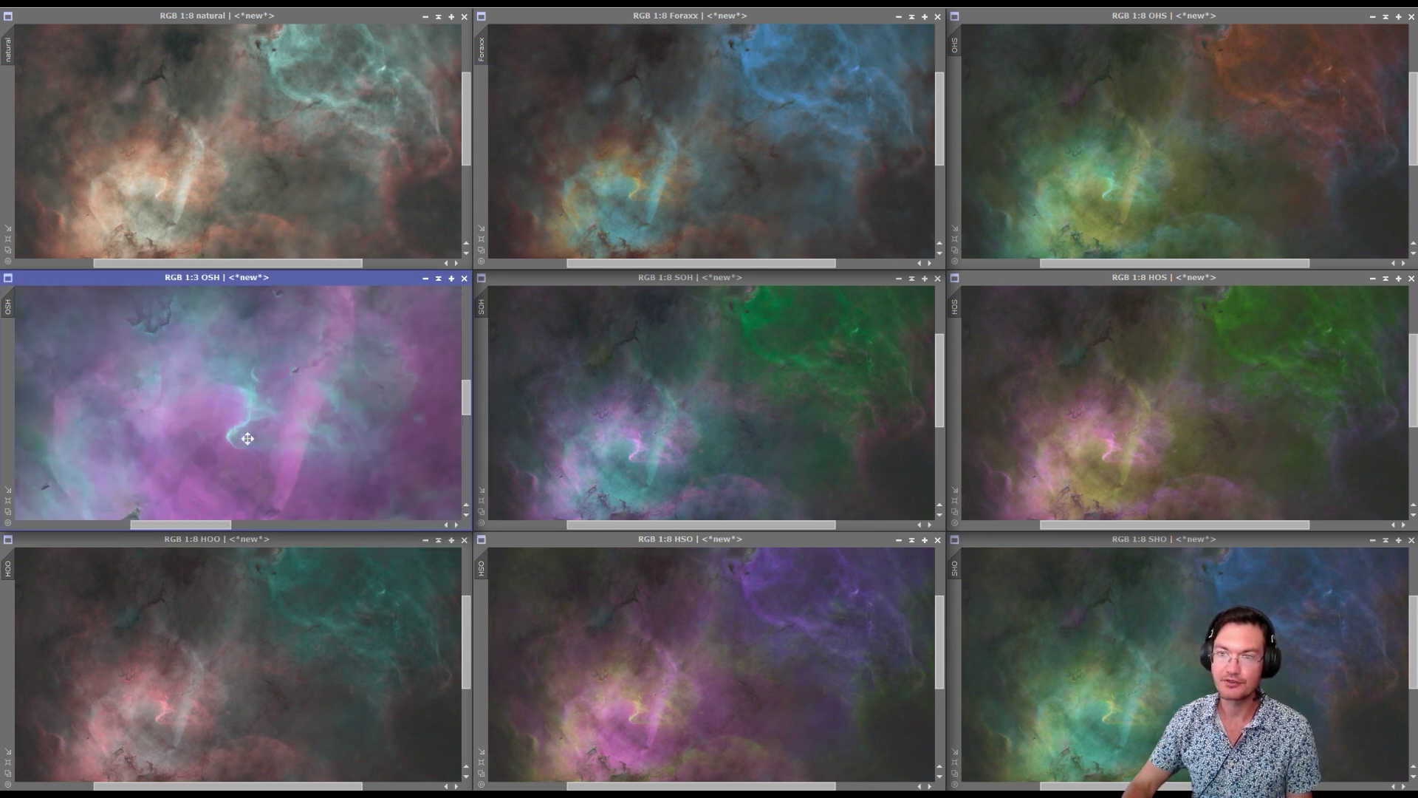
drag(246, 439, 258, 383)
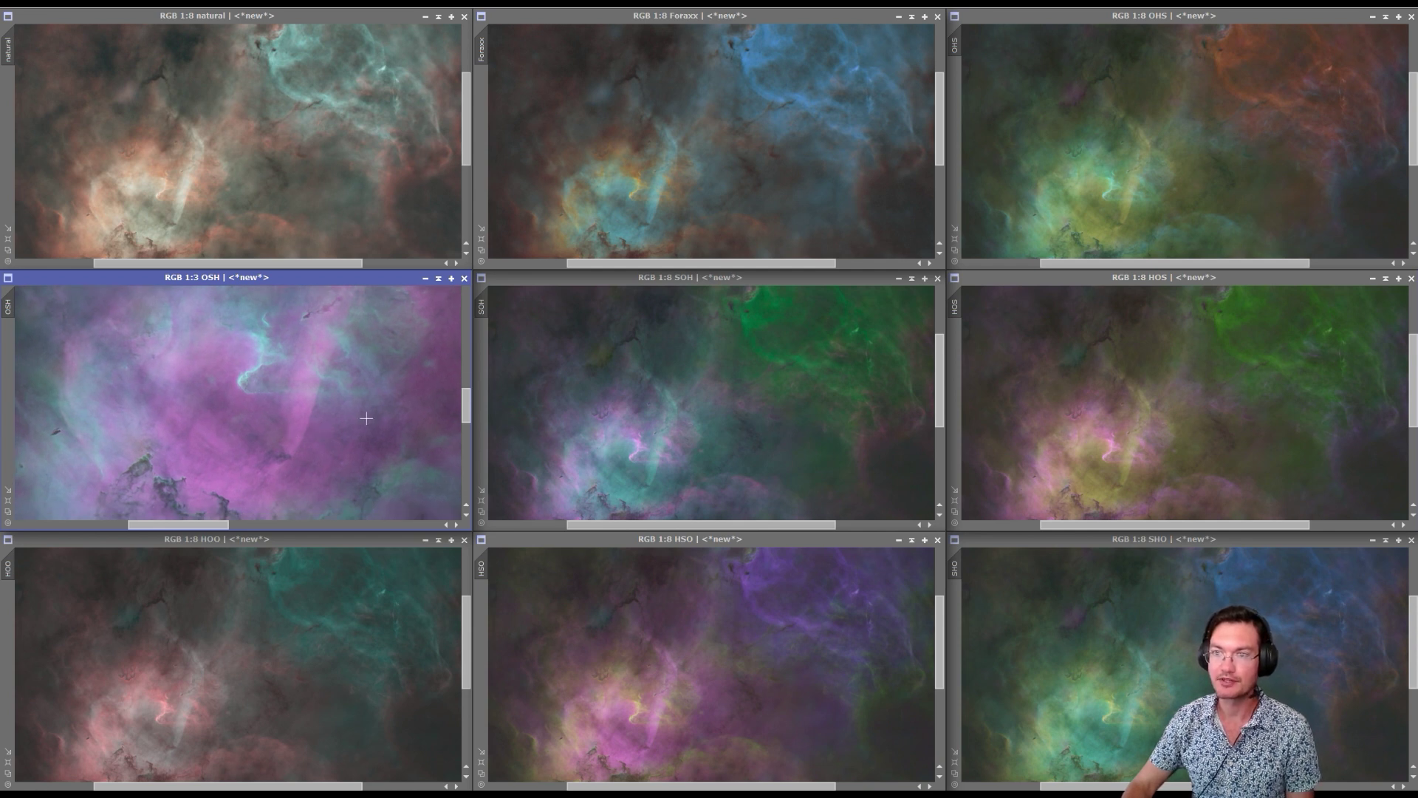
Step: Stretch the linear Foraxx01_stars1 star image with HistogramTransformation, midtones around 0.25
click(488, 307)
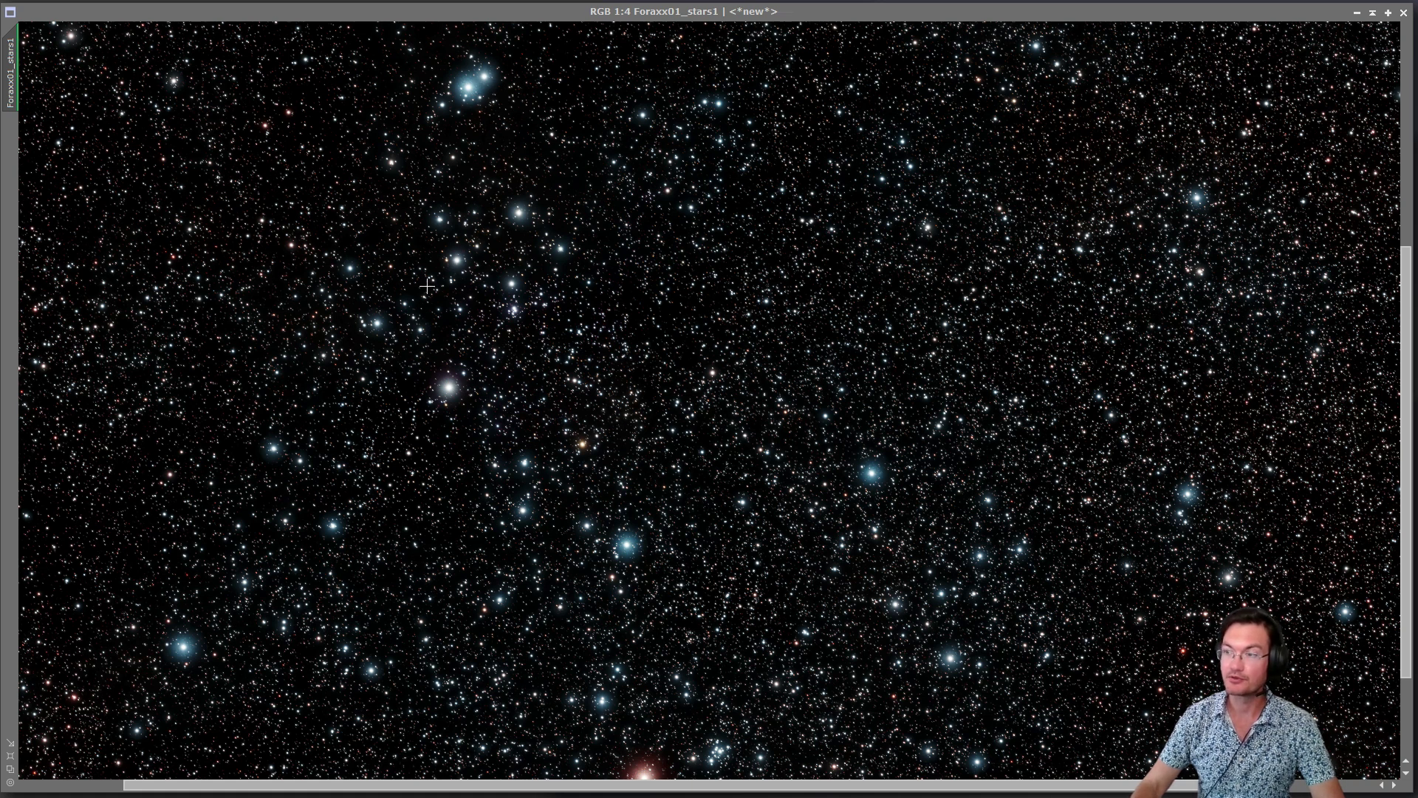
click(171, 7)
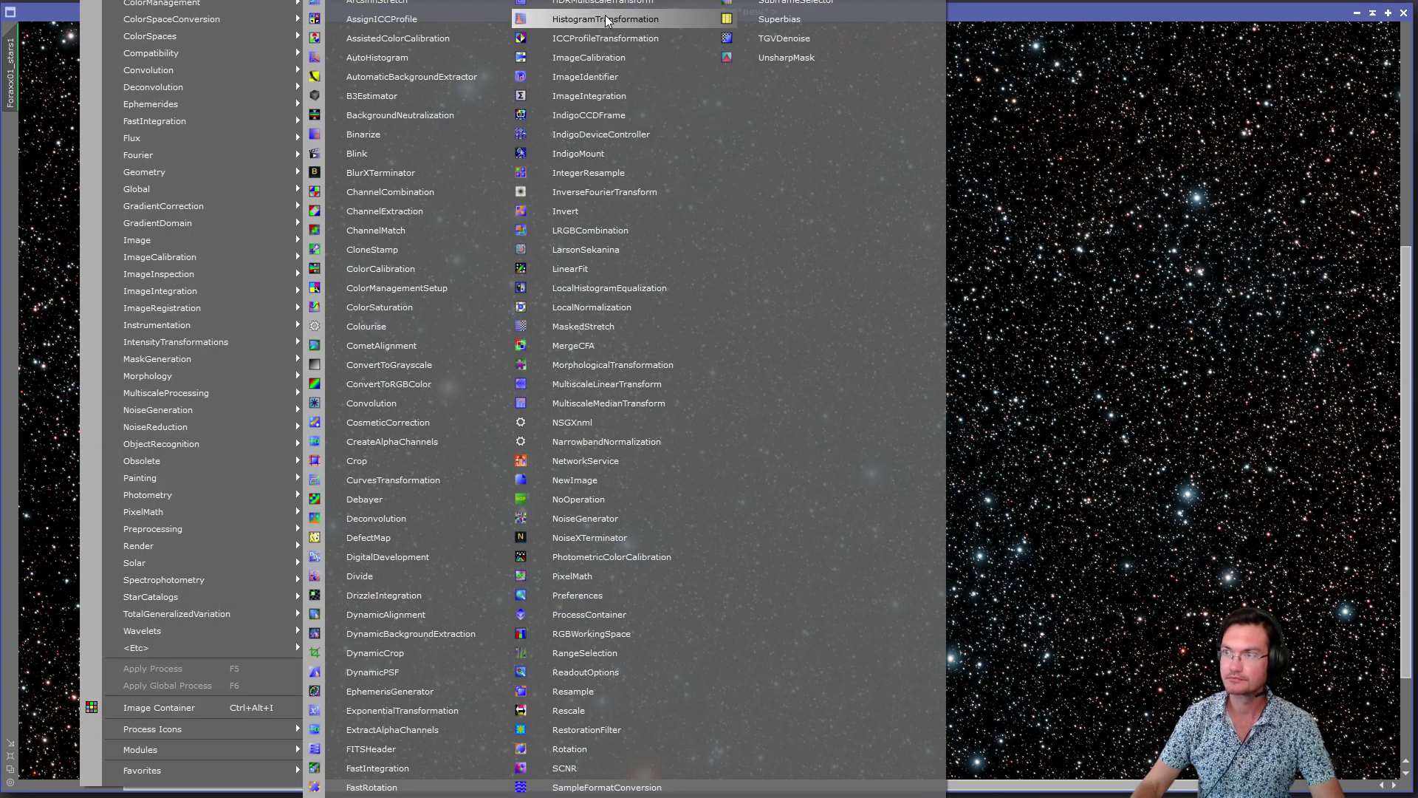
click(604, 17)
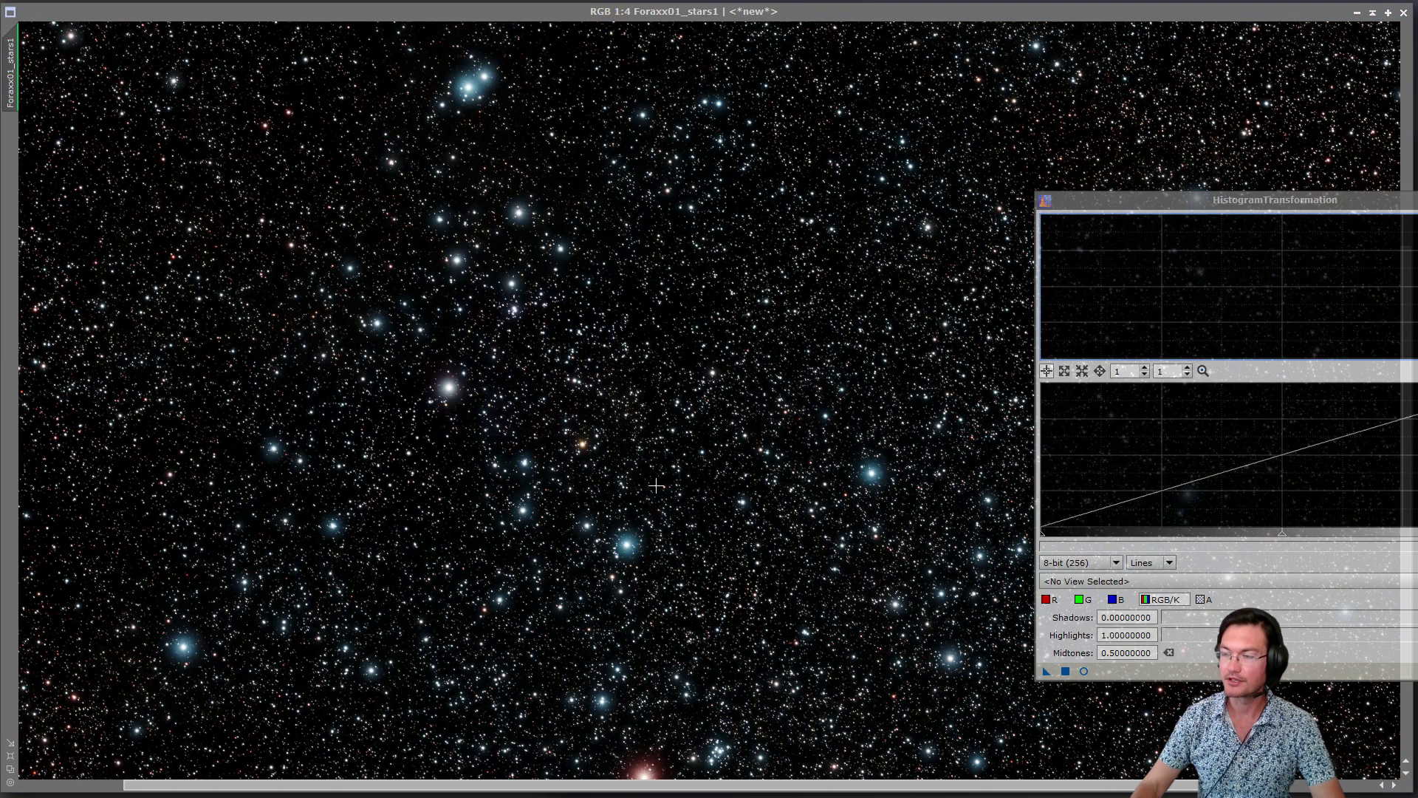
key(ctrl+F12)
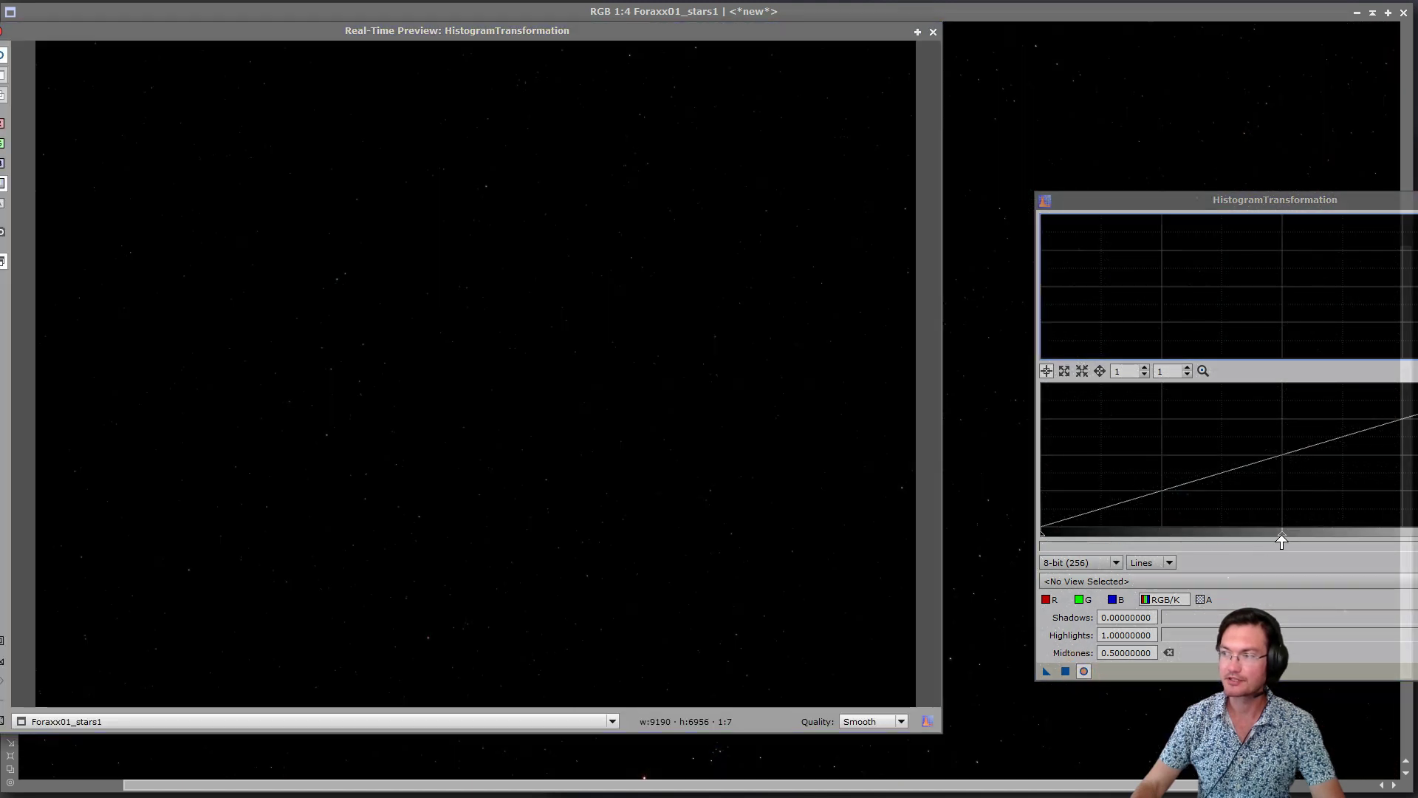
drag(1282, 539, 1160, 538)
click(1063, 671)
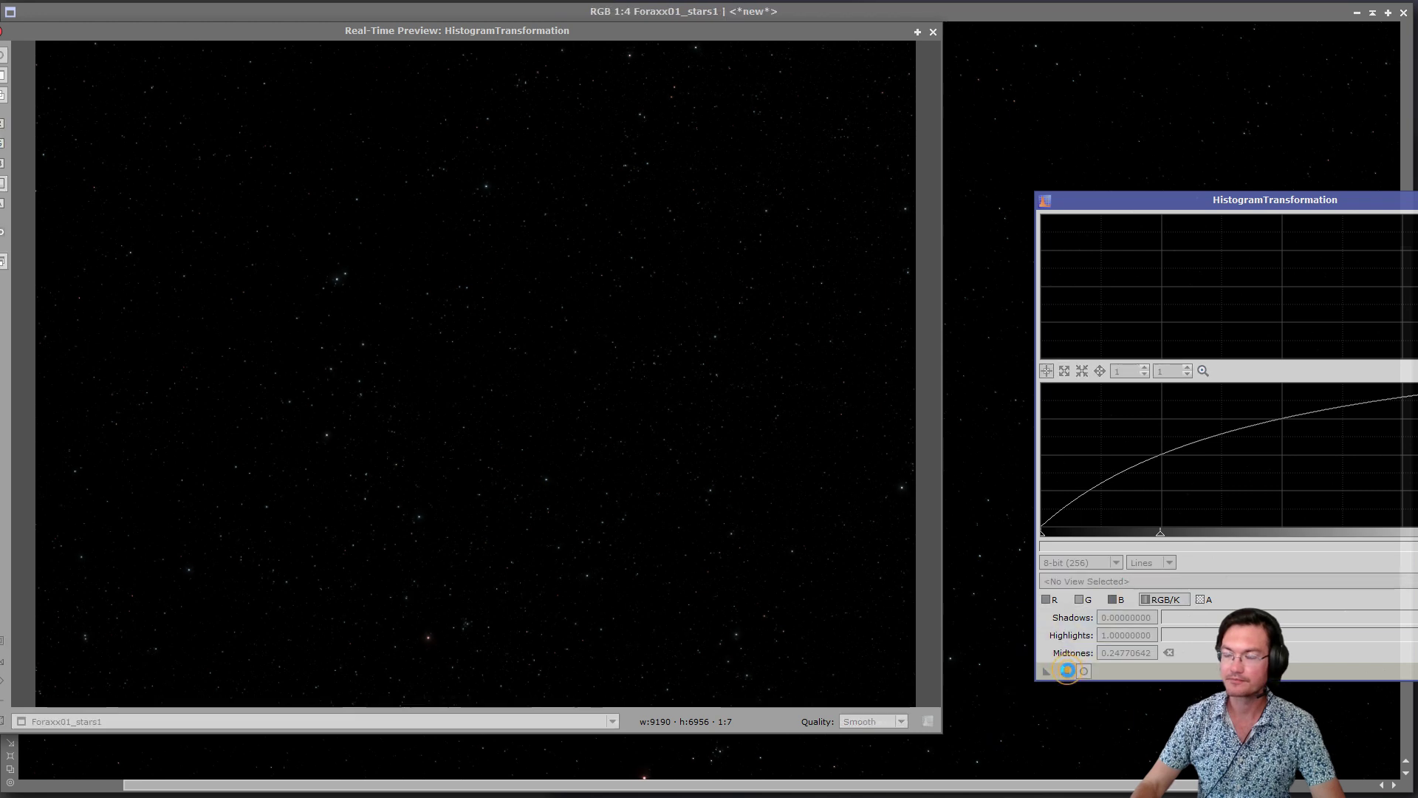
click(1068, 671)
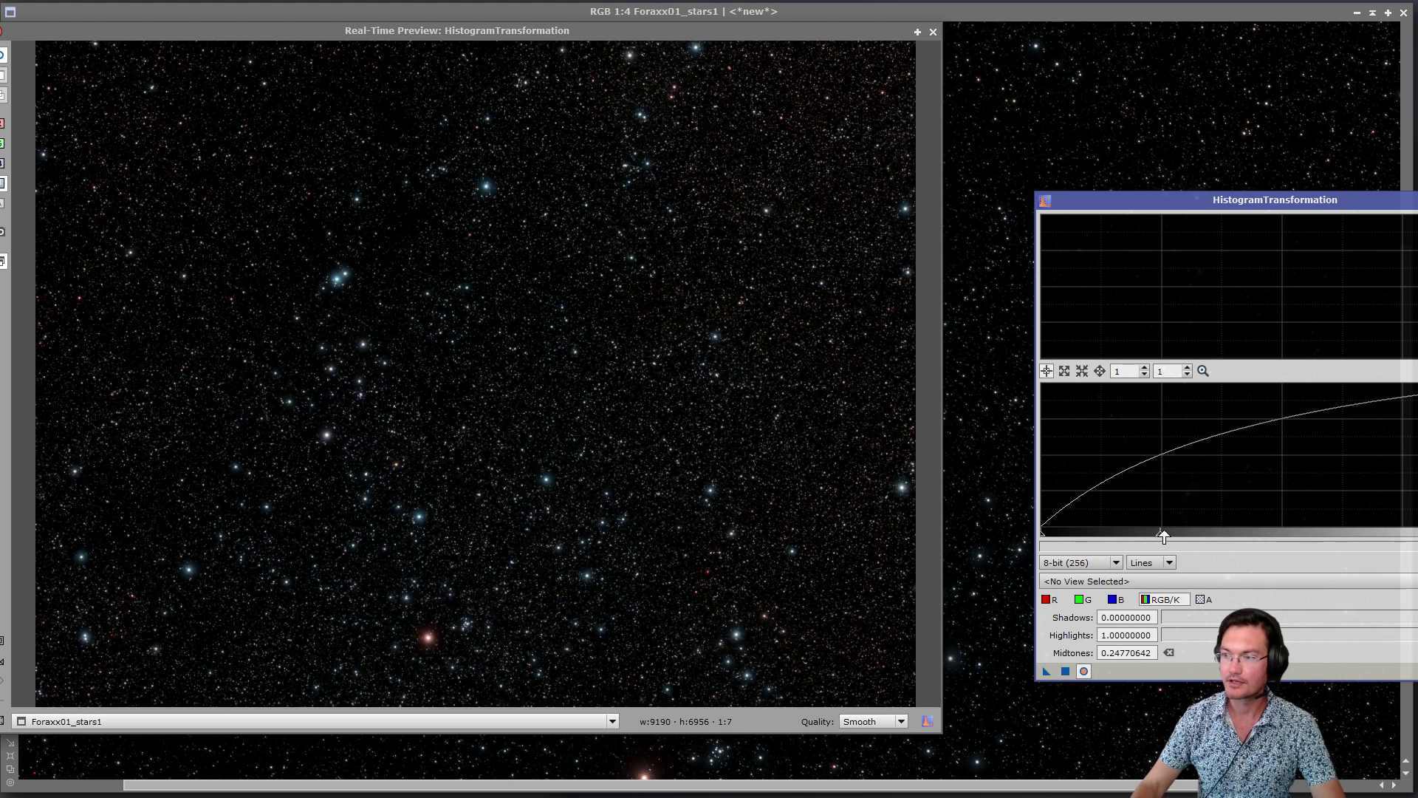
mouse_move(1162, 539)
mouse_down()
mouse_move(1183, 540)
mouse_move(1168, 541)
mouse_up()
Step: Apply the stretch and screen the stars into Foraxx01 with PixelMath ~(~Foraxx01*~Foraxx01_stars1)
click(1066, 674)
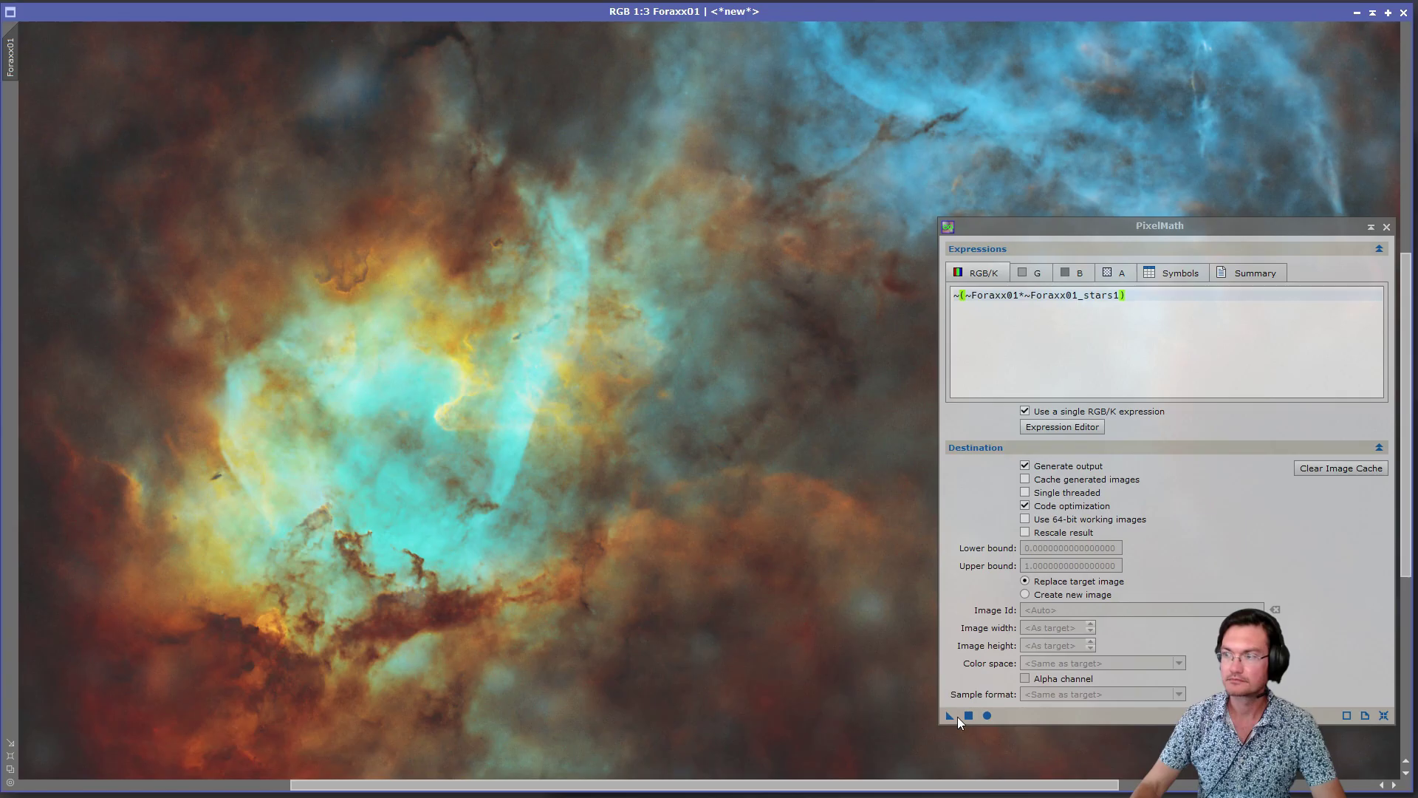
drag(958, 716, 653, 538)
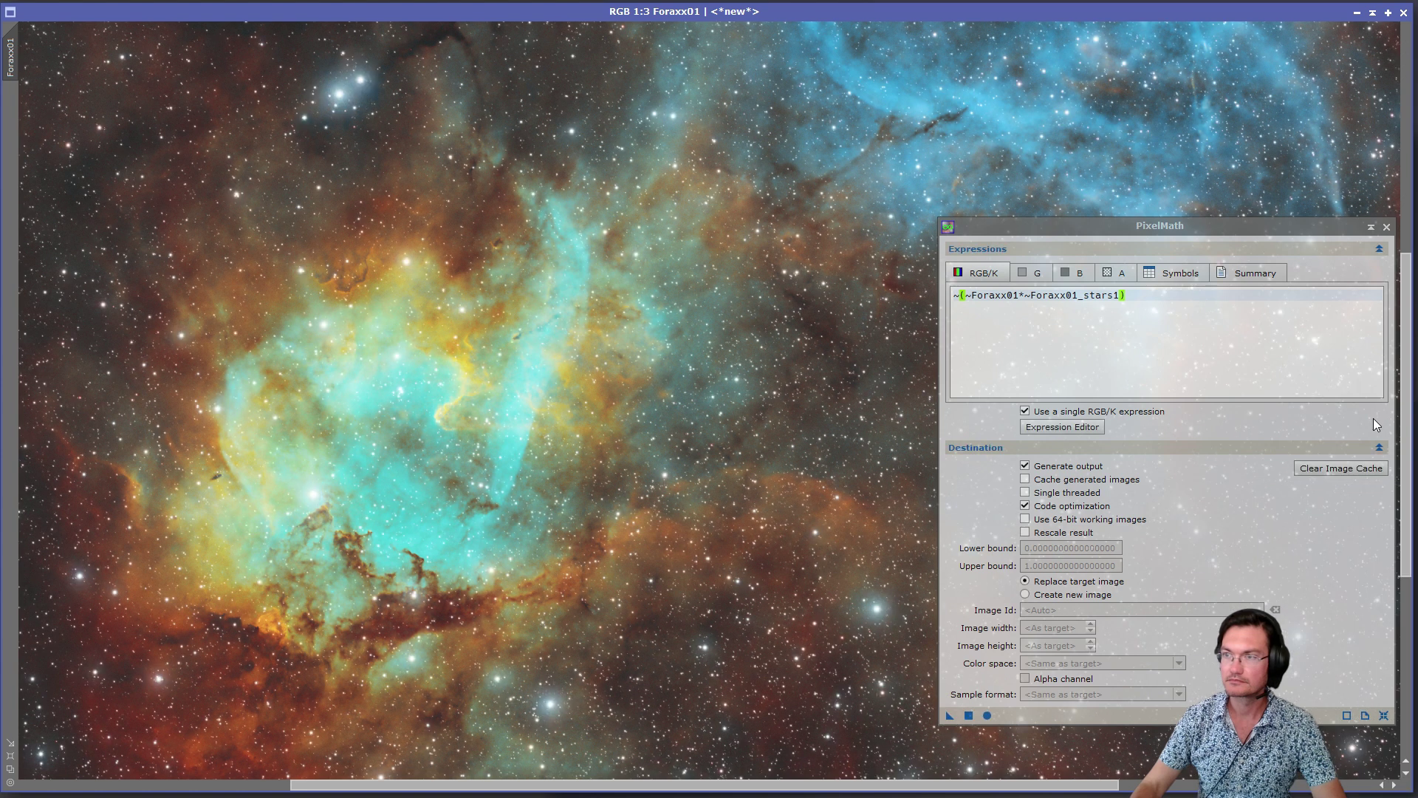
click(1387, 227)
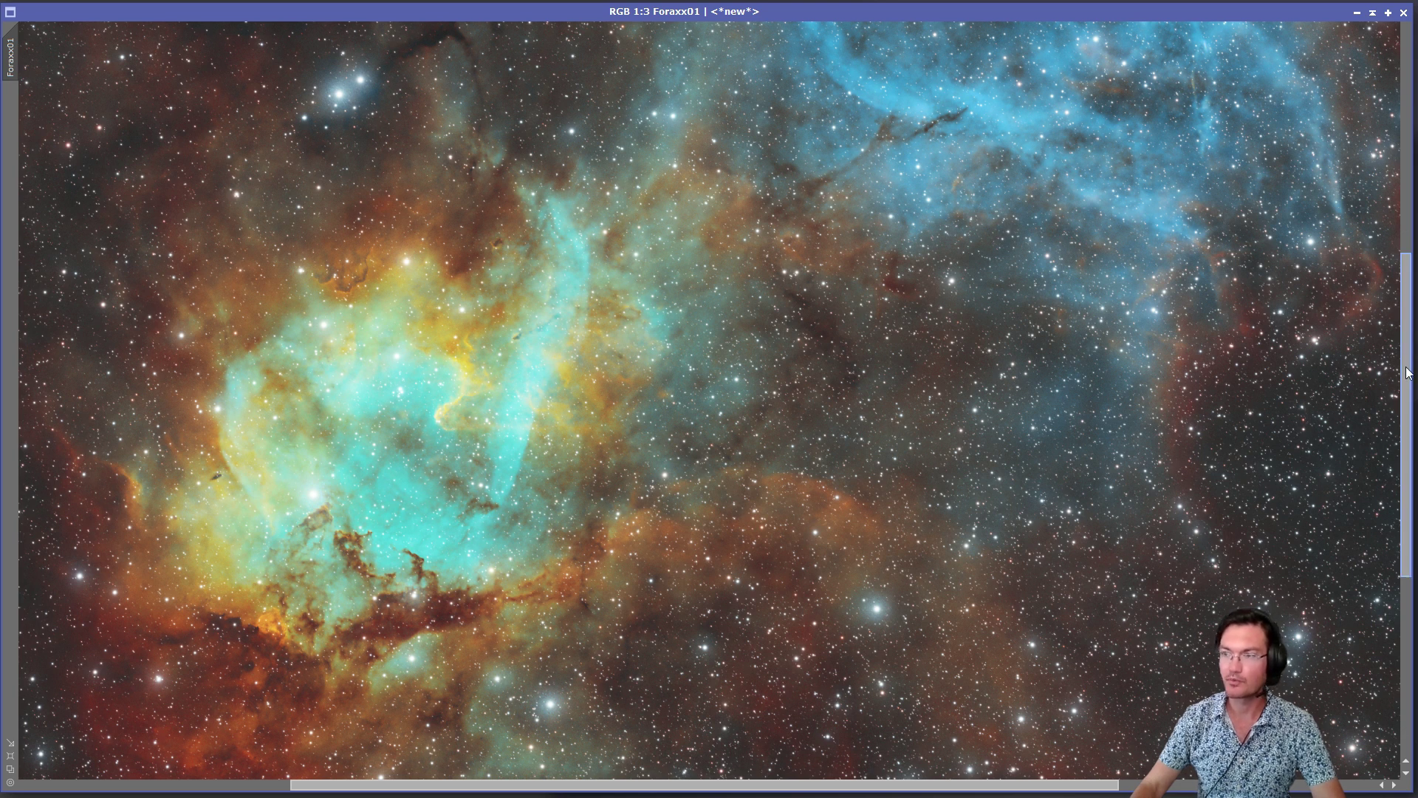
scroll(1408, 381, down, 3)
scroll(1394, 436, down, 2)
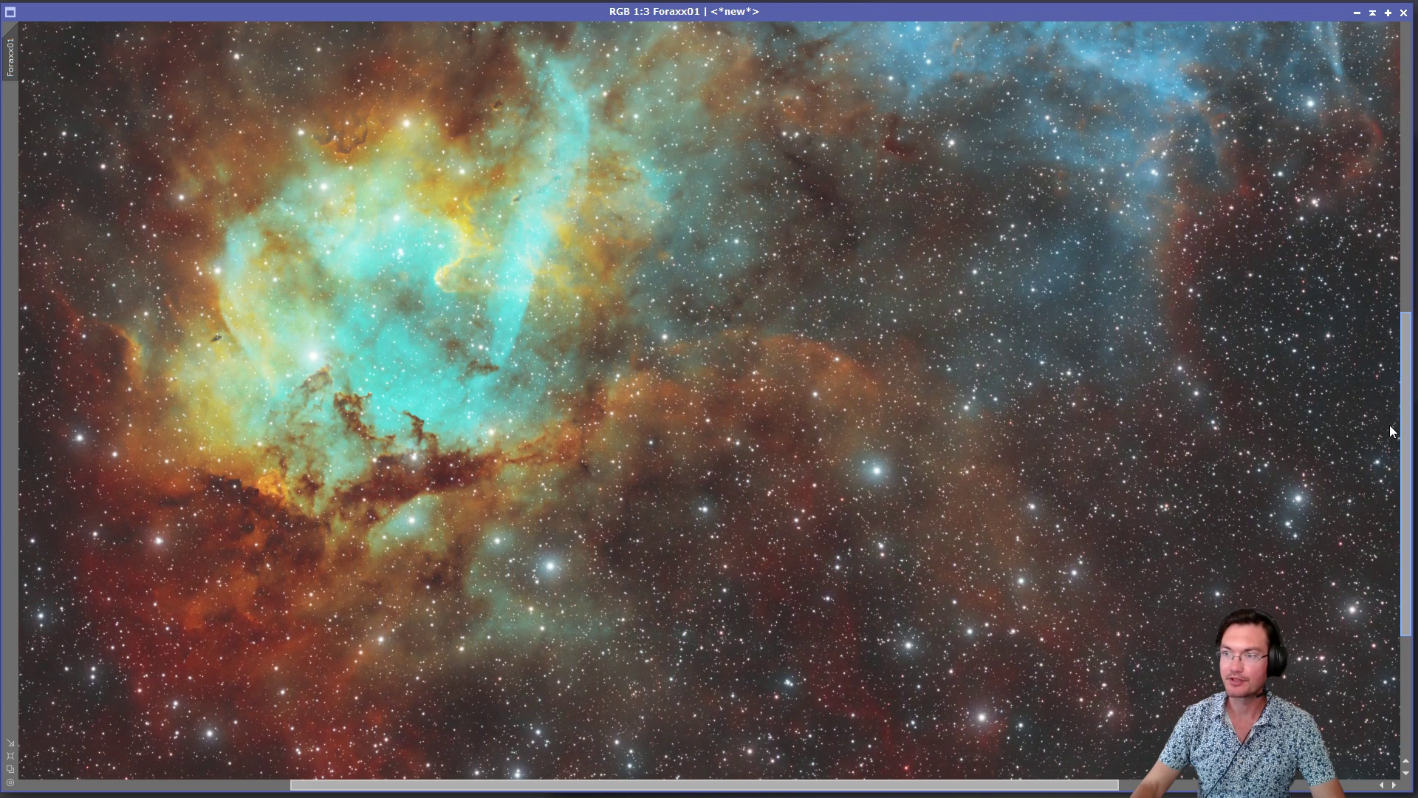
scroll(1396, 486, up, 5)
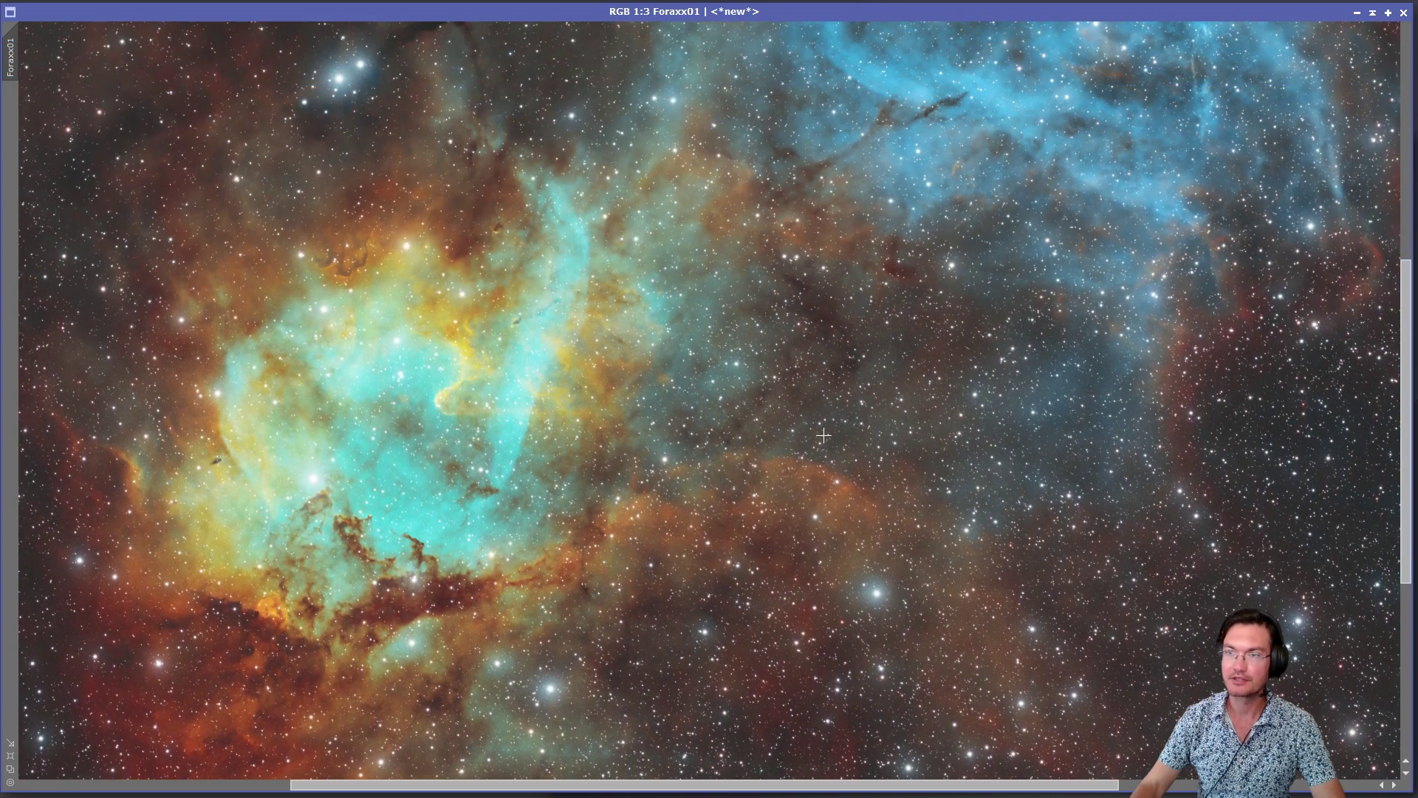